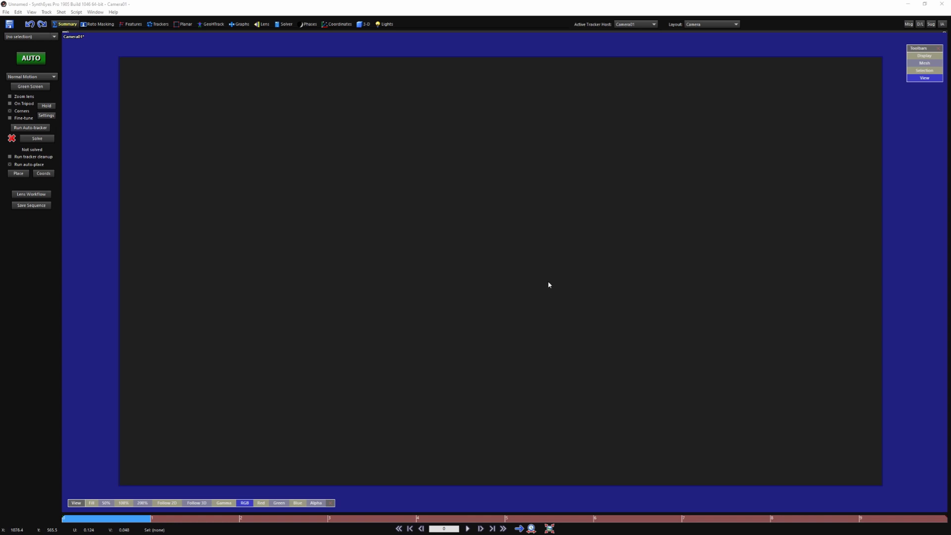
Start a new scene without saving the current one and load the image sequence beginning with tra001_v001_1001.exr
left_click(6, 12)
left_click(20, 21)
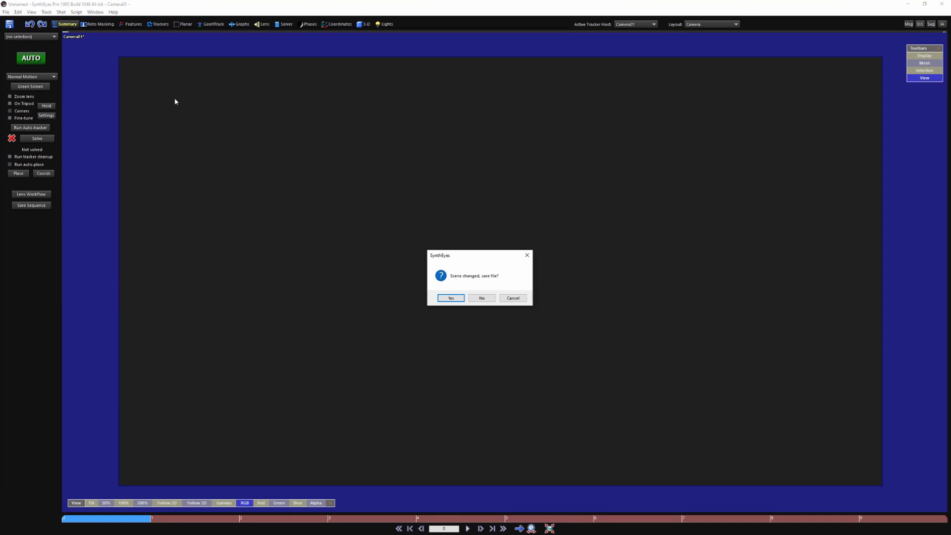
left_click(480, 299)
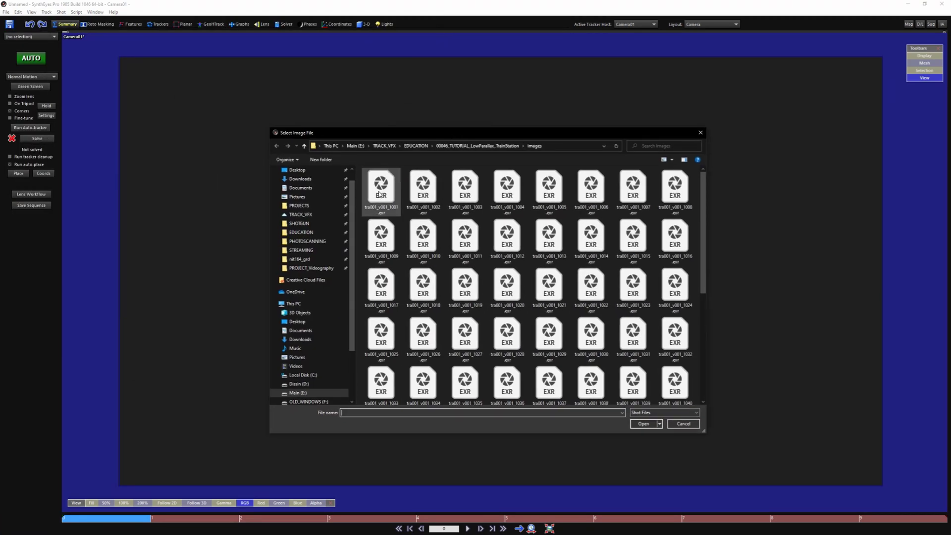
left_click(379, 194)
left_click(643, 424)
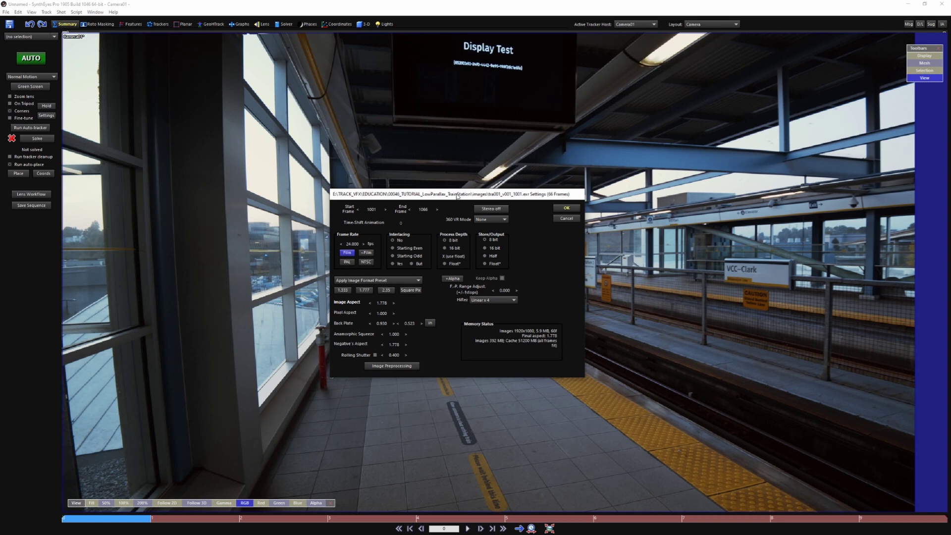
Apply the BMPCC4K image format preset to the shot and accept the shot settings
mouse_move(449, 197)
left_mouse_down()
mouse_move(473, 216)
mouse_move(459, 205)
left_mouse_up()
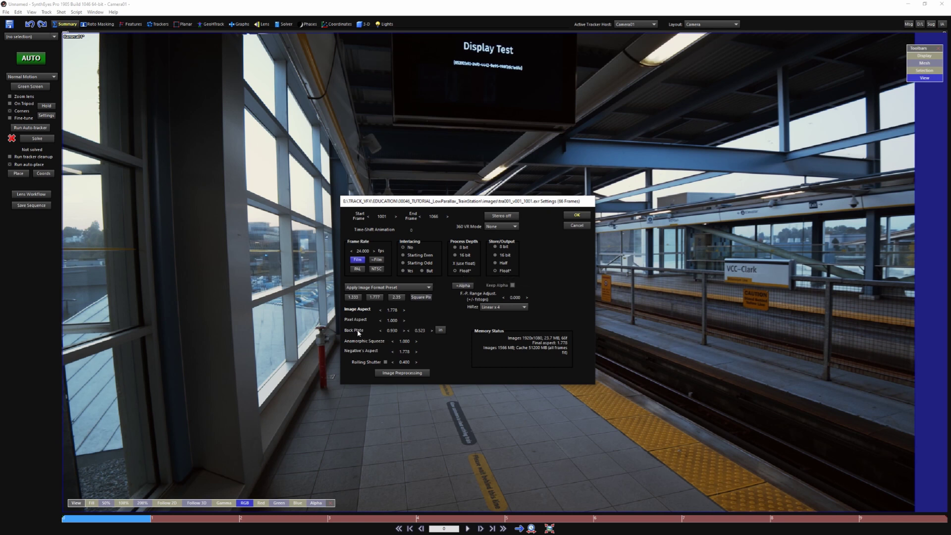
left_click(416, 290)
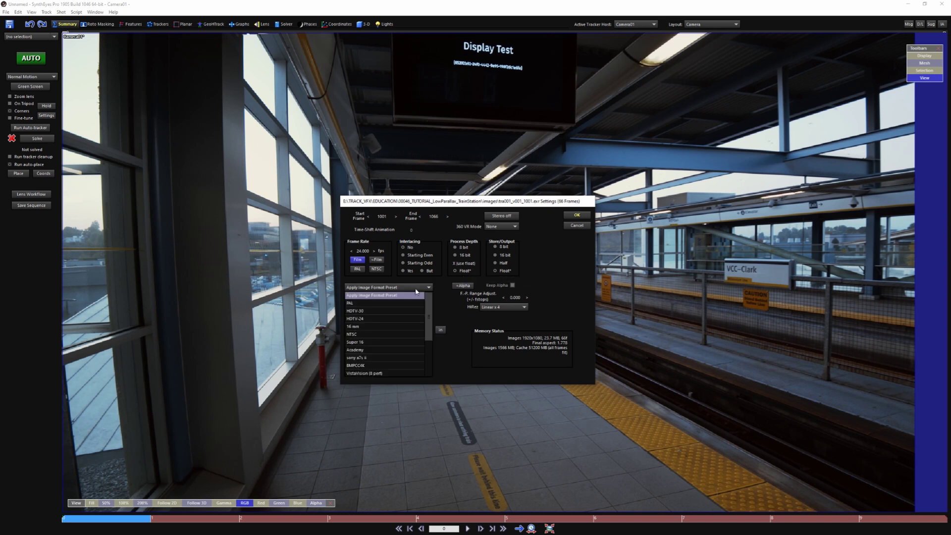
left_click(379, 365)
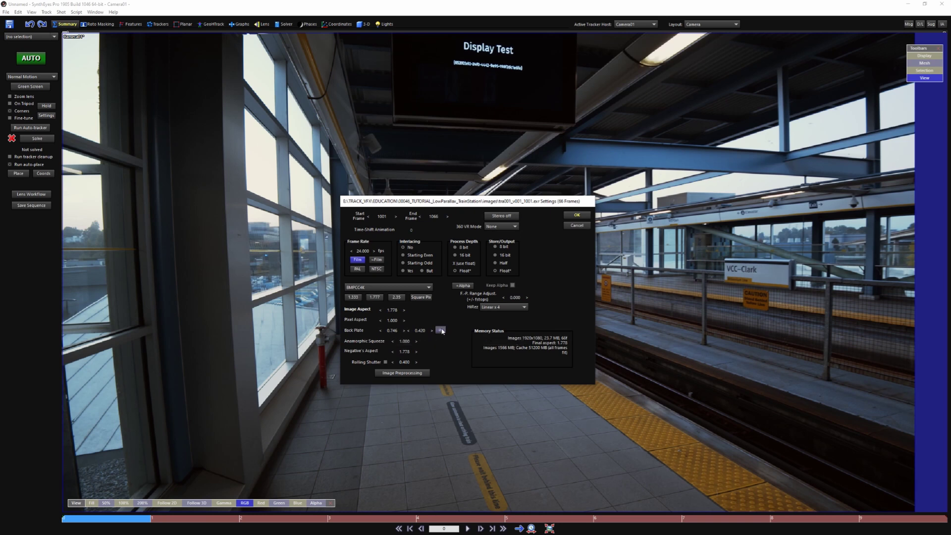
left_click(577, 218)
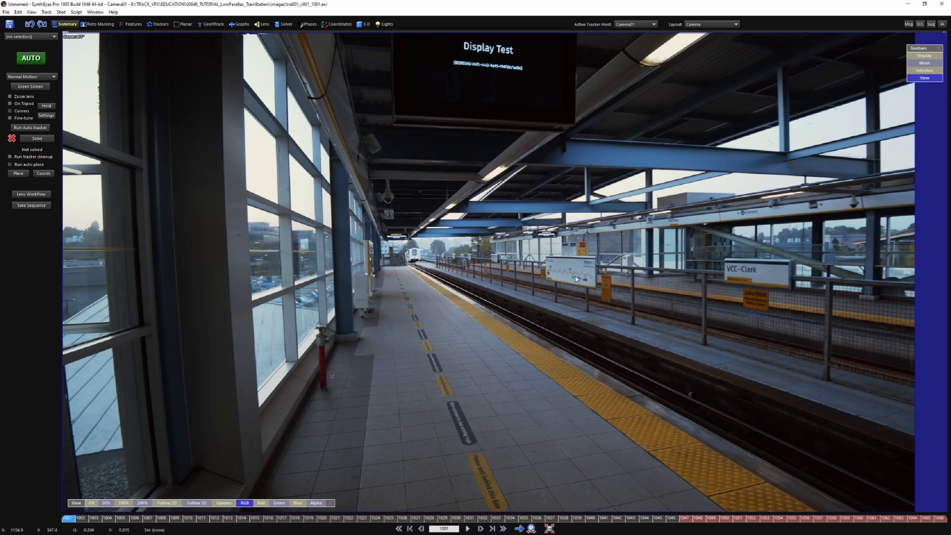
Set playback to normal speed, play through the shot and rewind to frame 1001
scroll(479, 307, "down", 1)
key("space")
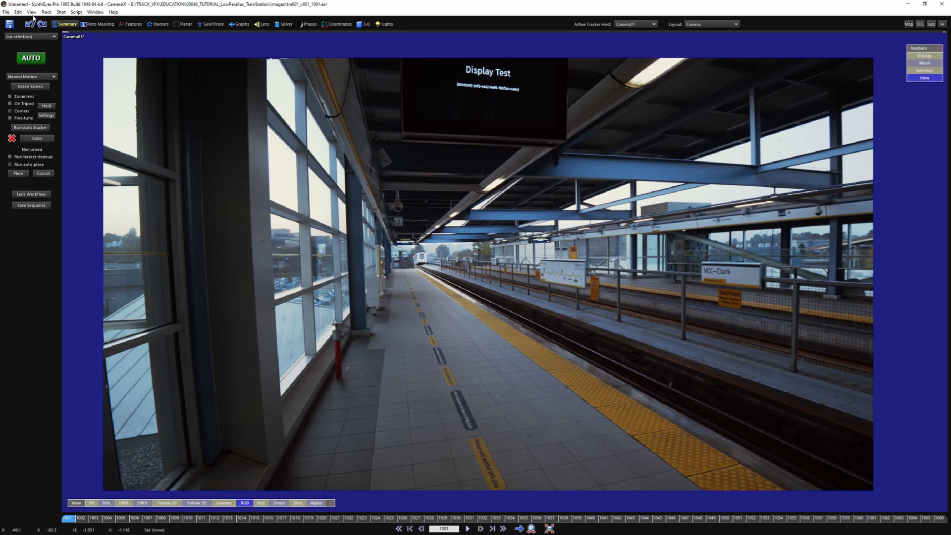
left_click(31, 12)
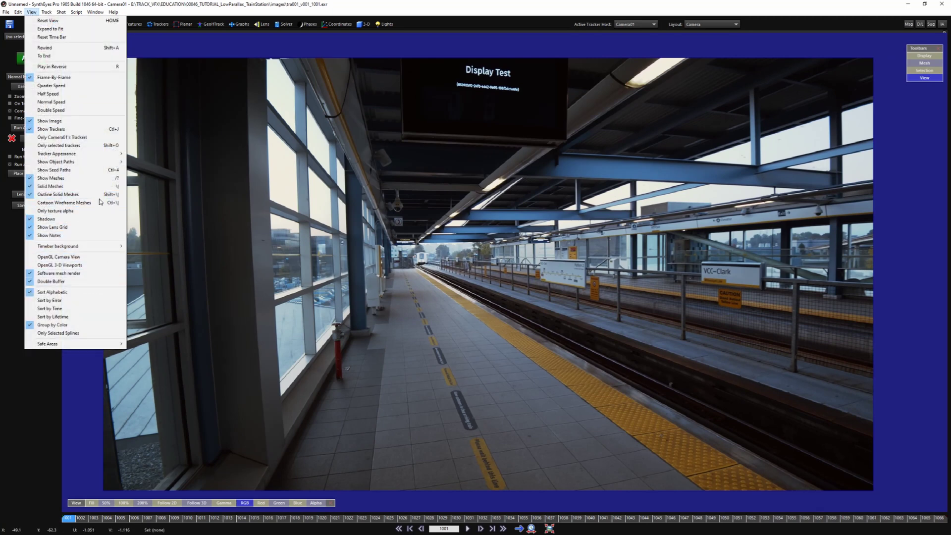
left_click(80, 102)
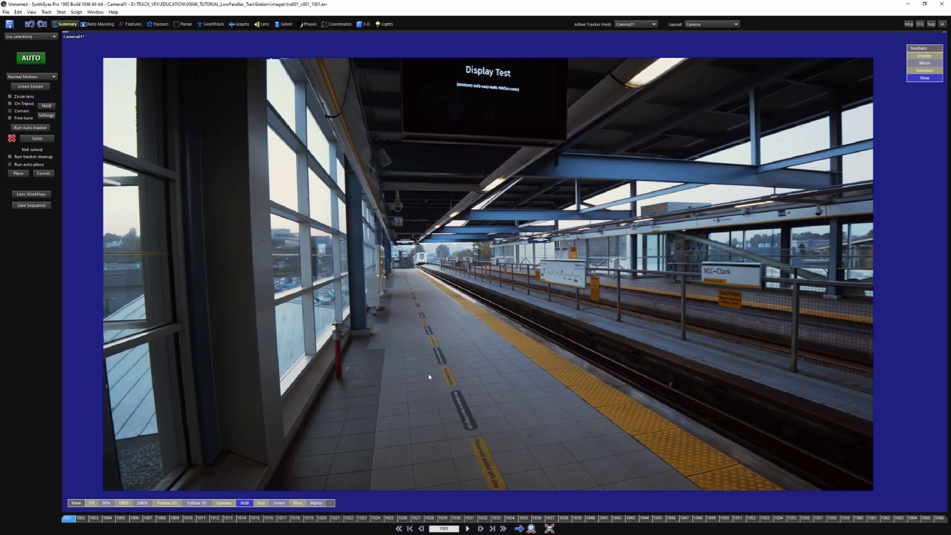
left_click_drag(115, 518, 68, 518)
key("space")
key("space")
key("shift+a")
Start supervised tracking and place trackers on the ends of the painted floor markings running along the platform
scroll(431, 329, "down", 3)
middle_click_drag(452, 375, 451, 309)
scroll(439, 346, "up", 9)
scroll(433, 278, "down", 1)
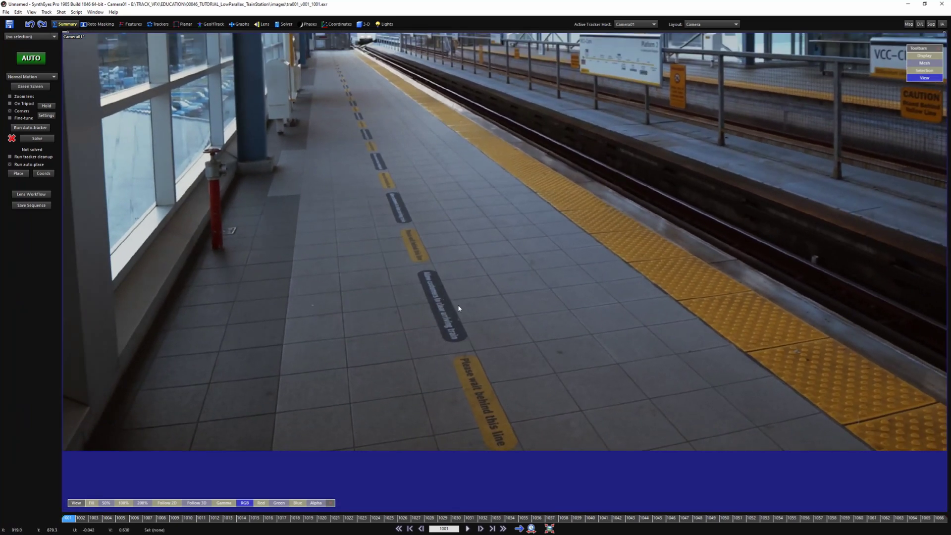
left_click(160, 24)
left_click(455, 338)
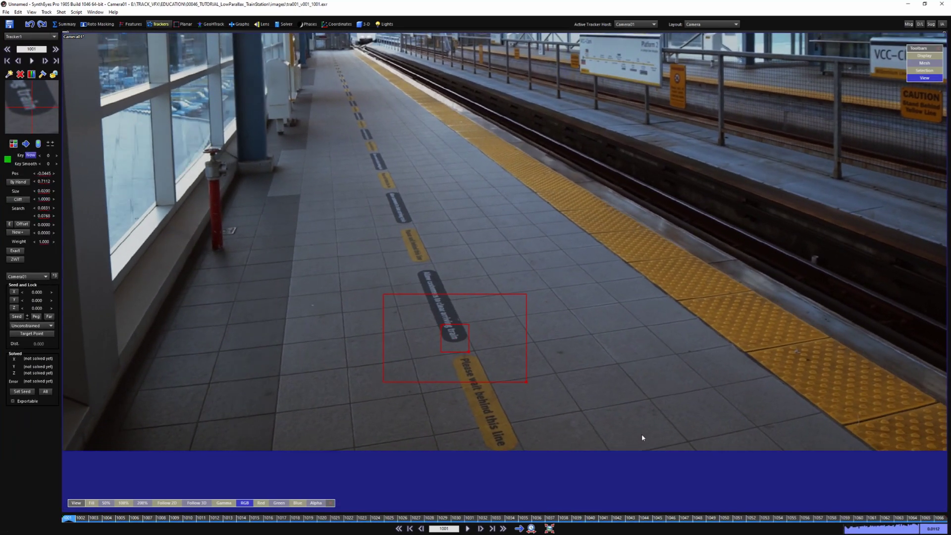
left_click(425, 272)
left_click(404, 221)
left_click(381, 168)
left_click(367, 138)
Place trackers along the inner edge of the yellow tactile strip and on tile joints across the near floor
left_click(627, 263)
left_click(677, 301)
left_click(581, 410)
left_click(422, 393)
left_click(350, 403)
left_click(274, 412)
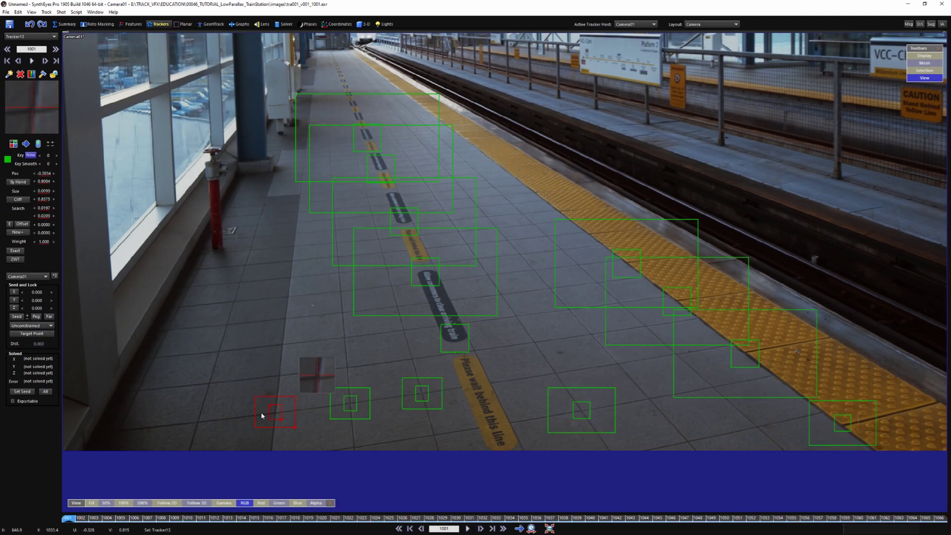
left_click(280, 375)
left_click(282, 345)
left_click(218, 352)
left_click(209, 382)
Place trackers on tile joints further along the window wall and on corners of the window frames
left_click(419, 222)
left_click(386, 222)
middle_click_drag(386, 222, 417, 353)
left_click(317, 235)
left_click(323, 360)
left_click(251, 262)
middle_click_drag(251, 275, 268, 382)
left_click(258, 199)
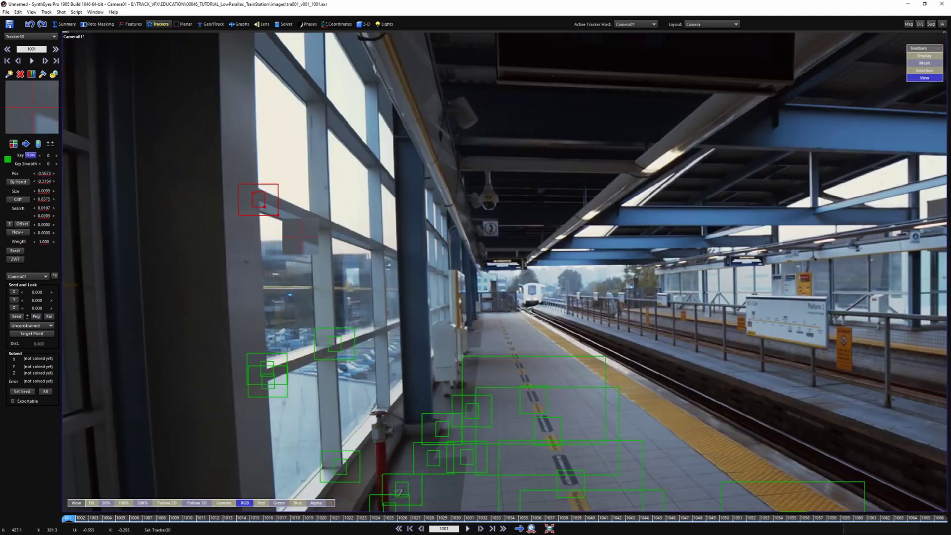
Place trackers on the phone sign, the overhead lights and small details at the platform's far end
scroll(611, 267, "up", 4)
left_click(374, 185)
left_click(384, 250)
left_click(472, 226)
left_click(556, 166)
left_click(377, 331)
left_click(409, 348)
Place trackers across the tracks on the Platform 2 map sign, the Elevator sign and the VCC-Clark sign
middle_click_drag(719, 321, 396, 267)
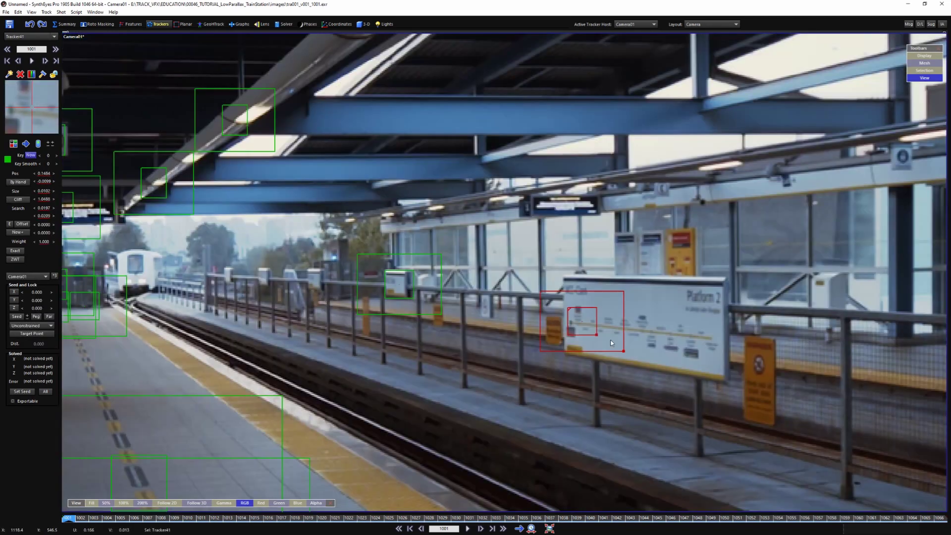
left_click(466, 240)
middle_click_drag(693, 248, 346, 297)
left_click(805, 222)
middle_click_drag(496, 198, 648, 247)
left_click(454, 245)
middle_click_drag(743, 321, 393, 184)
left_click(559, 314)
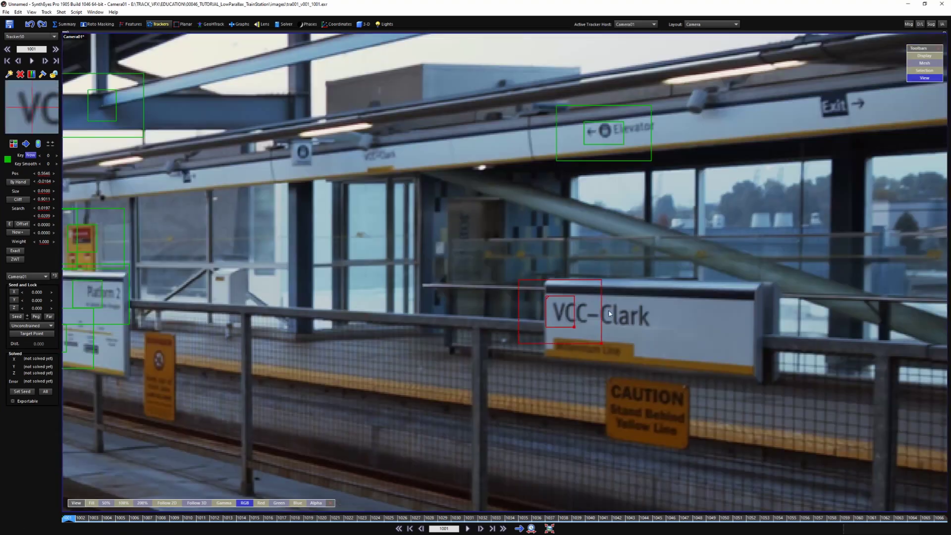
Place trackers on the caution sign and on the bases of the railing posts across the tracks
scroll(558, 268, "down", 2)
left_click(559, 376)
scroll(255, 280, "up", 2)
left_click(212, 265)
middle_click_drag(255, 281, 628, 347)
left_click(335, 276)
left_click(242, 233)
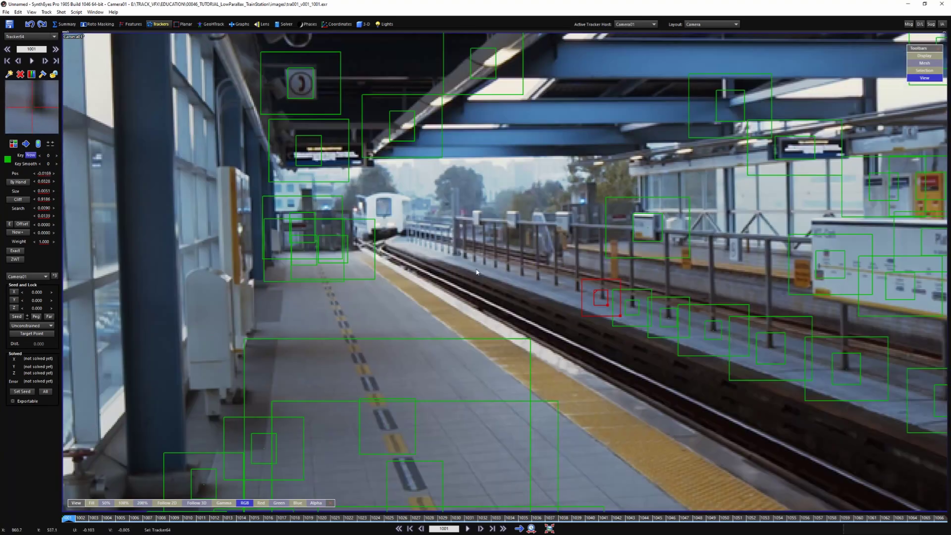
Shrink the oversized search areas of the trackers on the painted floor markings
left_click(281, 318)
scroll(393, 315, "down", 3)
left_click(276, 272)
left_click_drag(348, 316, 301, 295)
left_click(290, 304)
left_click_drag(356, 344, 319, 327)
left_click(313, 356)
scroll(331, 460, "up", 4)
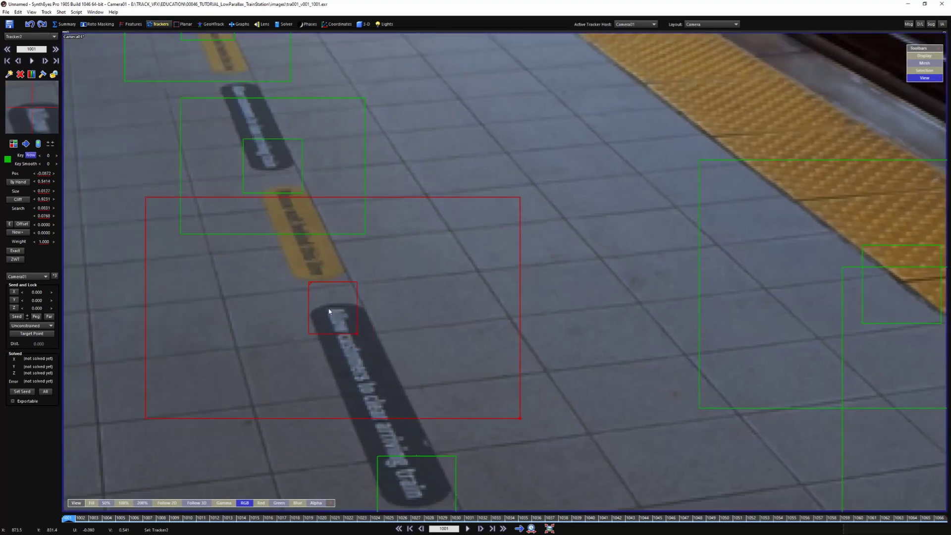
Shrink the search areas of the trackers along the yellow tactile strip's edge
scroll(345, 308, "down", 4)
left_click(544, 301)
left_click(595, 339)
left_click_drag(666, 383, 624, 359)
left_click(663, 391)
Place trackers on the text of the hanging Display Test screen and on the nearest window frames
scroll(663, 392, "down", 4)
scroll(557, 143, "up", 5)
left_click(476, 153)
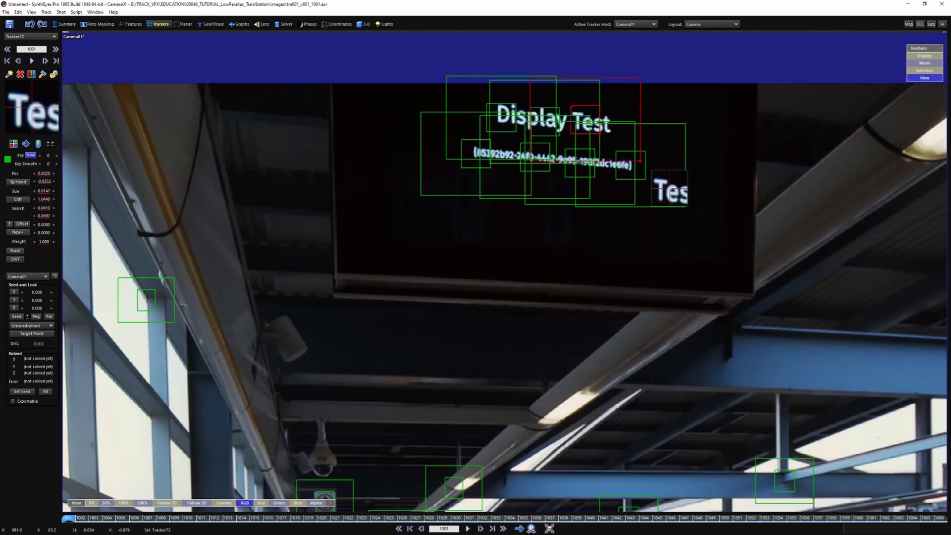
scroll(434, 281, "down", 4)
scroll(260, 405, "up", 4)
left_click(299, 331)
scroll(300, 246, "up", 2)
left_click(399, 212)
Place trackers on the blue roof beam joint and on the Exit sign across the tracks
scroll(399, 212, "down", 5)
scroll(785, 238, "up", 4)
left_click(717, 190)
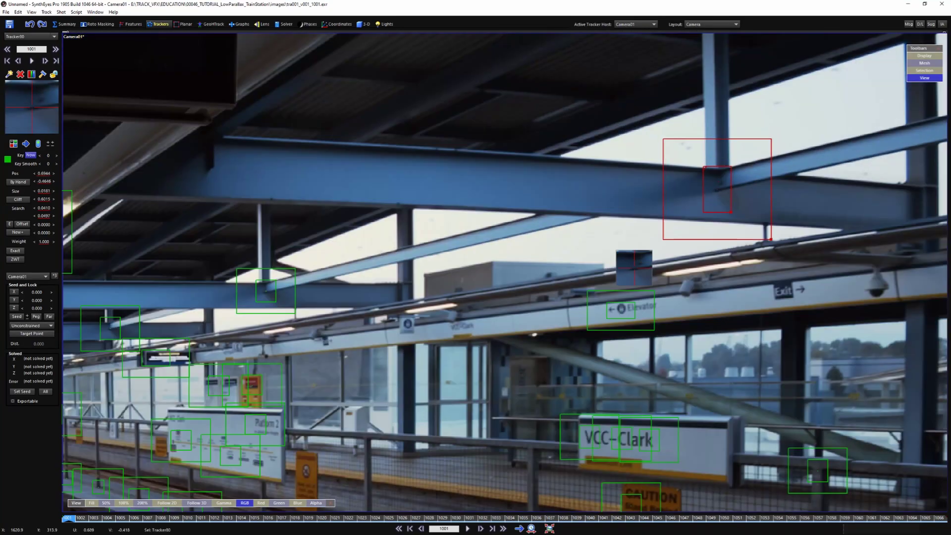
left_click(778, 290)
middle_click_drag(462, 326, 610, 281)
left_click(611, 280)
Place trackers on tile joints between the painted floor markings and the yellow strip, adjusting their search areas
middle_click_drag(282, 461, 531, 91)
left_click(498, 219)
left_click_drag(510, 341, 507, 338)
left_click_drag(530, 361, 520, 349)
left_click(547, 387)
left_click(616, 465)
scroll(505, 396, "down", 6)
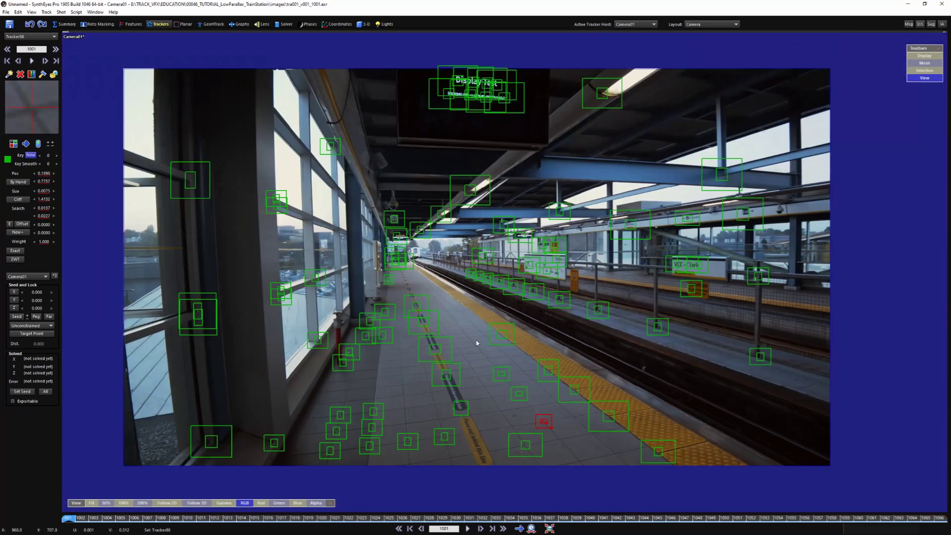
middle_click_drag(651, 328, 657, 326)
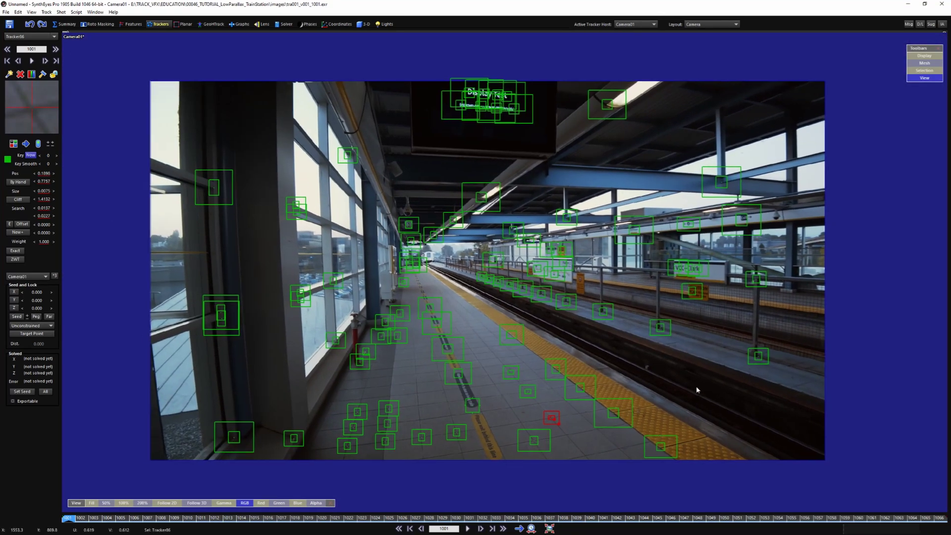
Track all the trackers forward to frame 1066, then return to frame 1001 and lock them all
key("space")
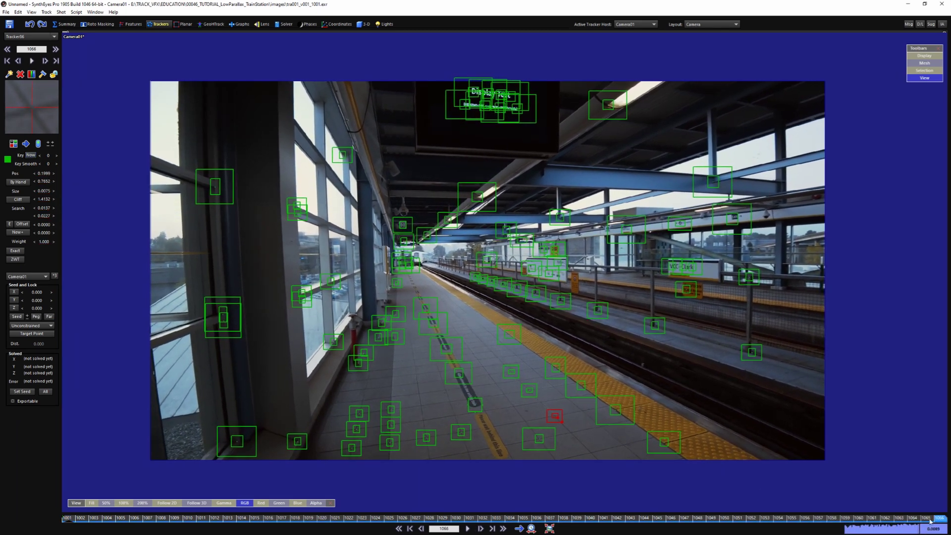
left_click_drag(930, 520, 67, 520)
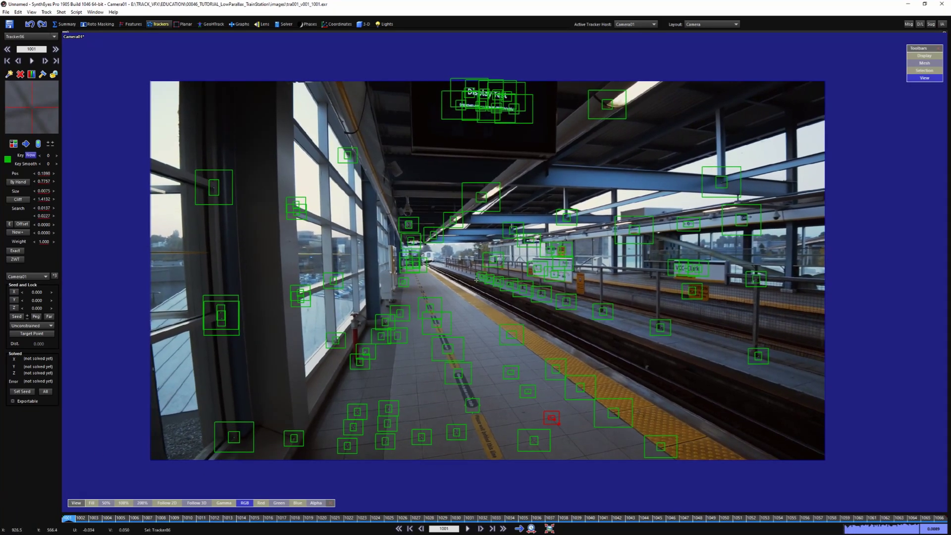
key("ctrl+a")
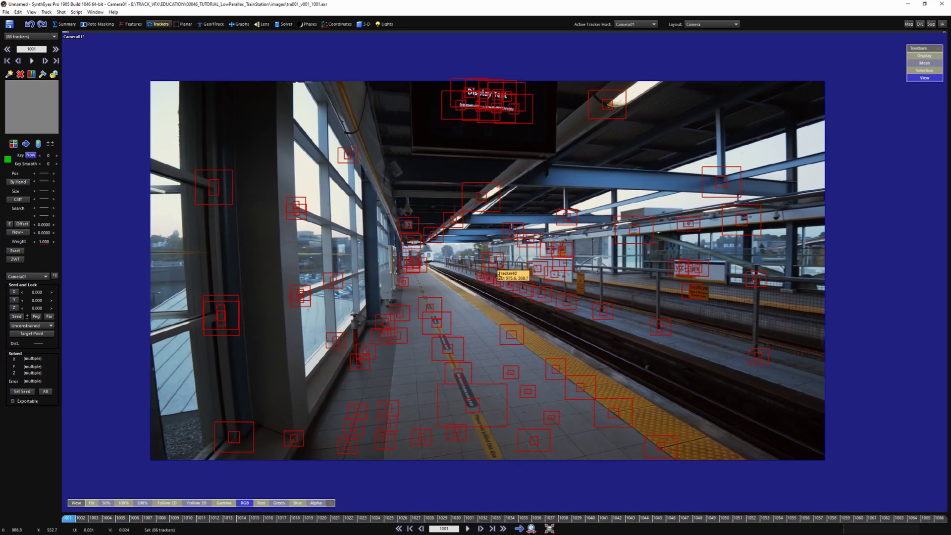
key("space")
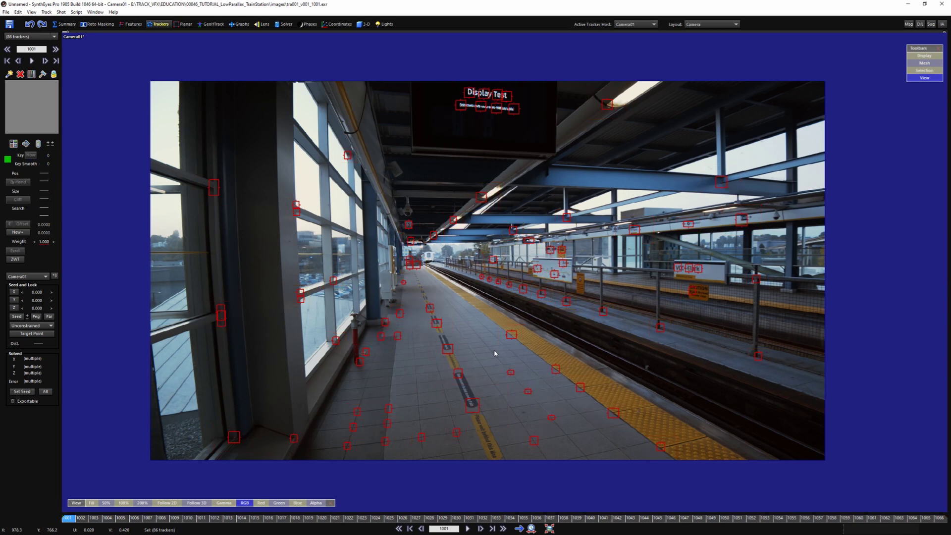
Examine frame by frame how the middle tile-joint tracker beside the yellow strip follows its feature around frames 1015 to 1024
scroll(541, 395, "up", 2)
left_click(534, 409)
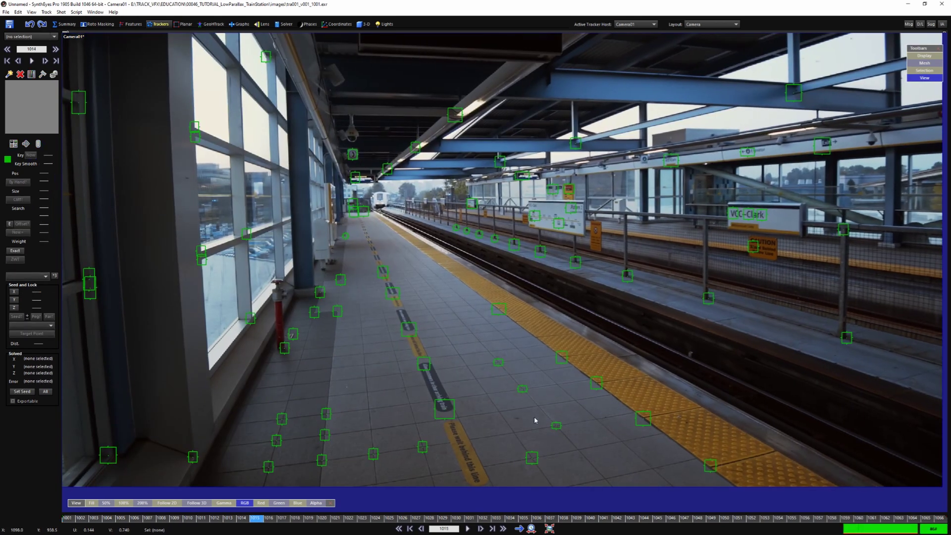
left_click(523, 392)
scroll(525, 396, "up", 5)
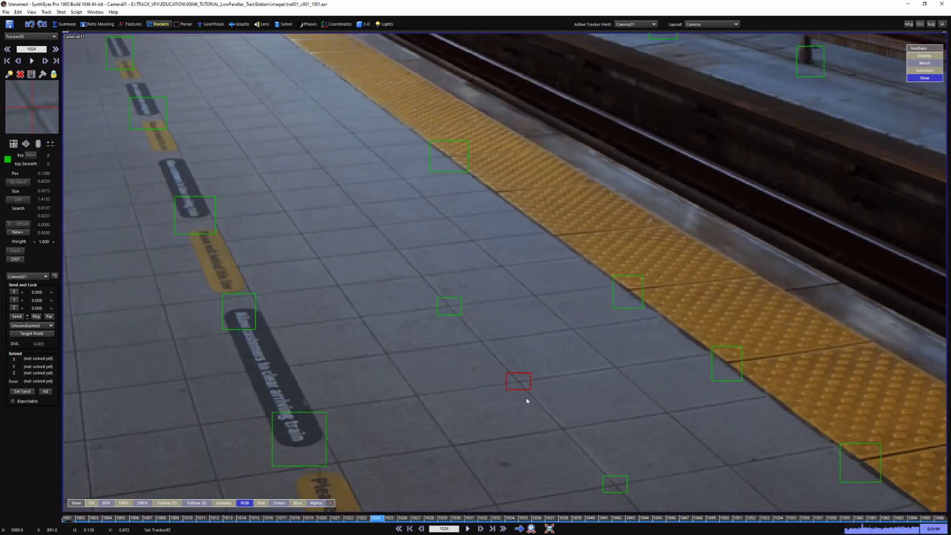
scroll(527, 403, "up", 2)
key("s")
key("s")
key("s")
key("s")
key("s")
key("s")
key("s")
key("s")
key("s")
key("s")
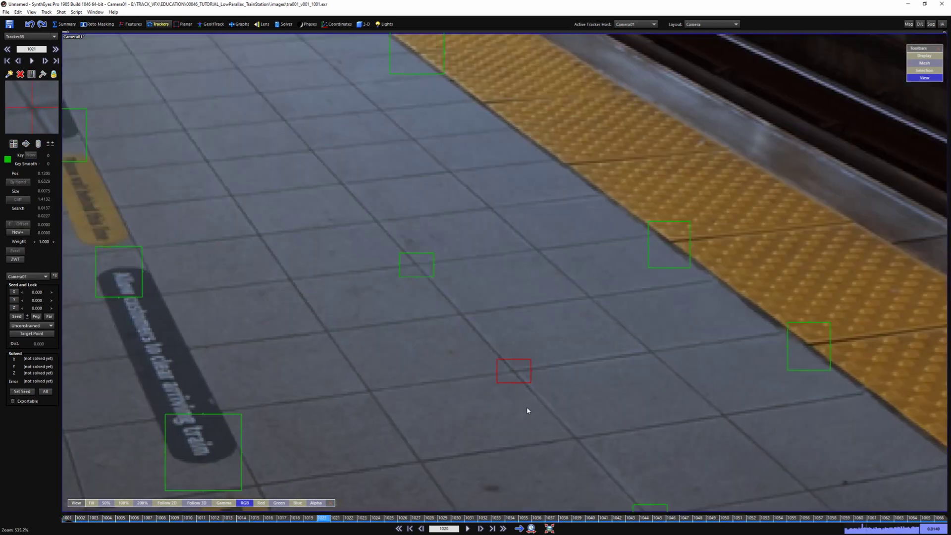
key("d")
key("d")
key("d")
key("d")
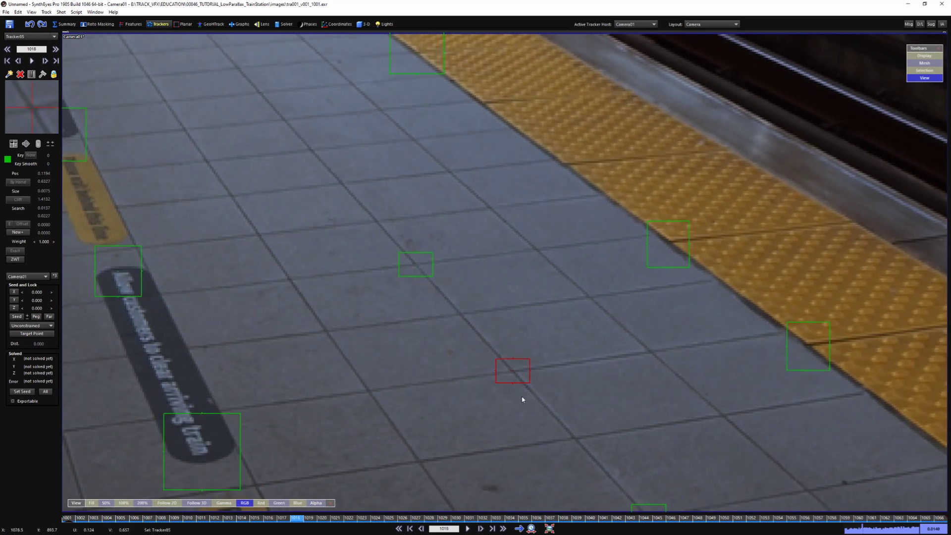
key("s")
key("s")
key("s")
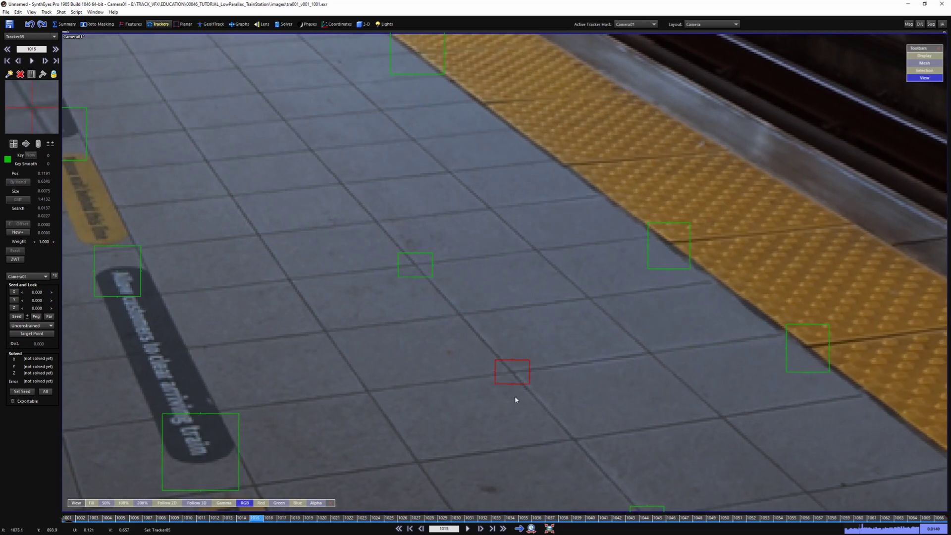
key("d")
key("d")
key("s")
scroll(500, 379, "down", 7)
left_click(505, 369)
left_click(503, 372)
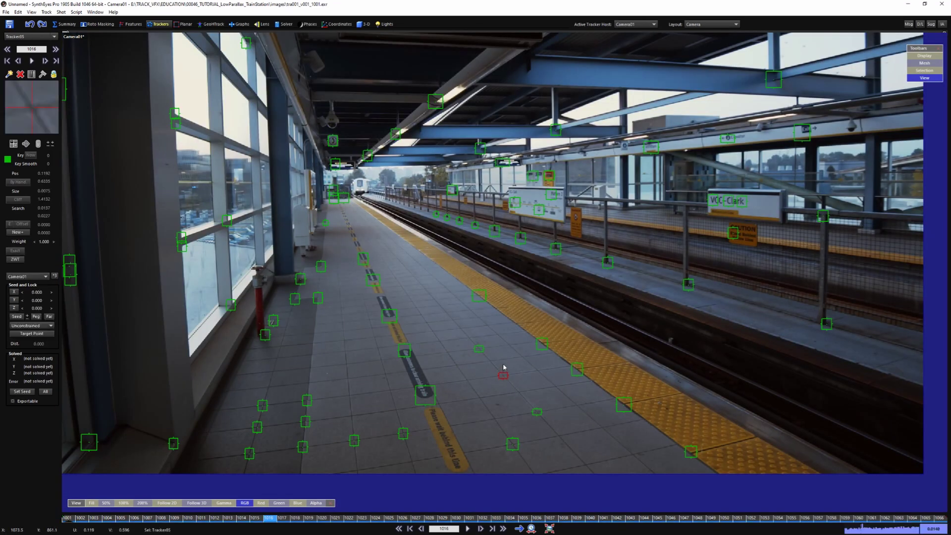
middle_click_drag(476, 352, 500, 385)
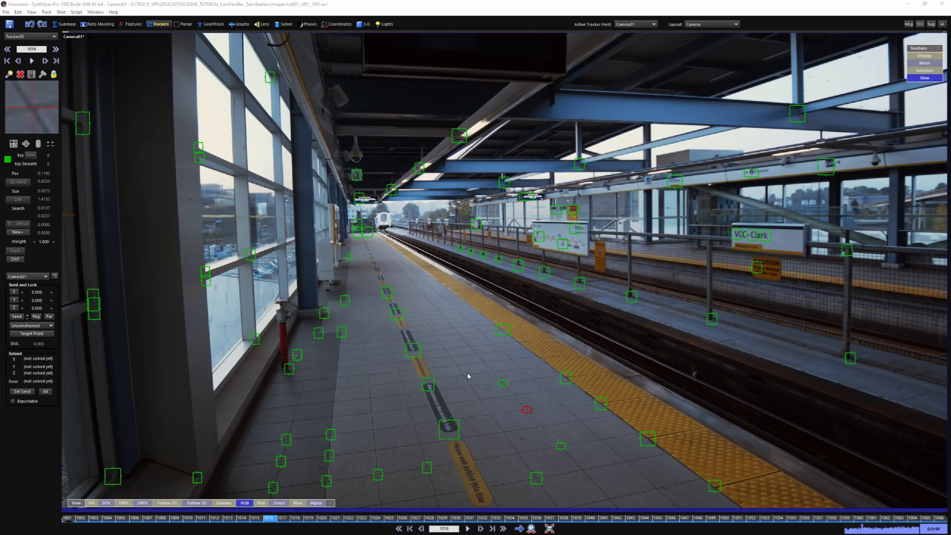
Open the Graph Editor and show the curves of all trackers together
left_click_drag(950, 137, 339, 123)
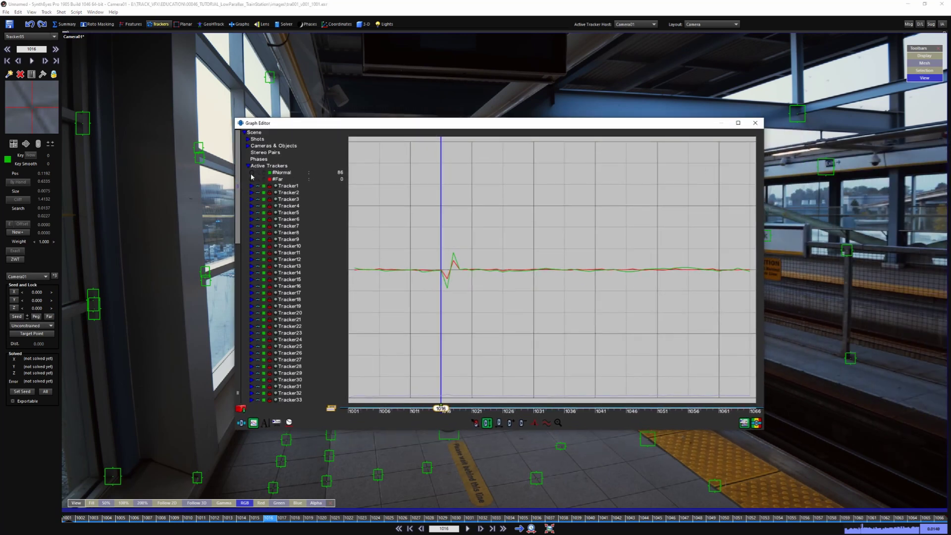
key("ctrl+a")
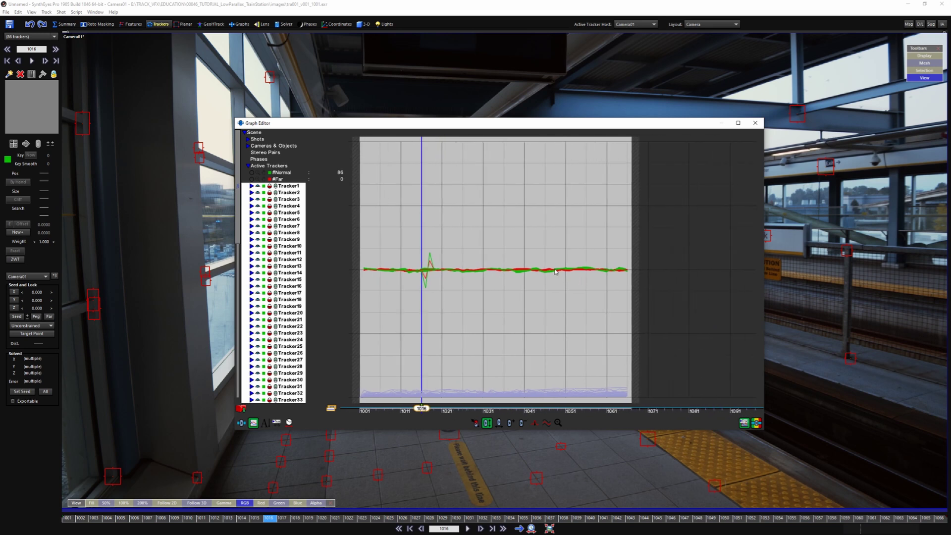
Examine the curves of all trackers around the spike near frame 1016 and close the Graph Editor
middle_click_drag(393, 238, 533, 256)
scroll(414, 238, "down", 2)
scroll(459, 255, "down", 1)
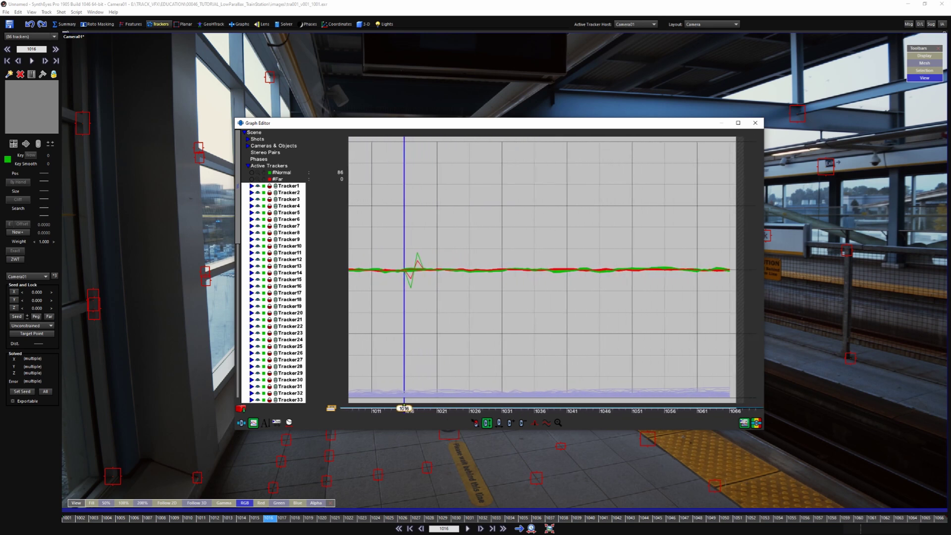
mouse_move(586, 121)
left_mouse_down()
mouse_move(592, 165)
mouse_move(674, 384)
mouse_move(587, 115)
left_mouse_up()
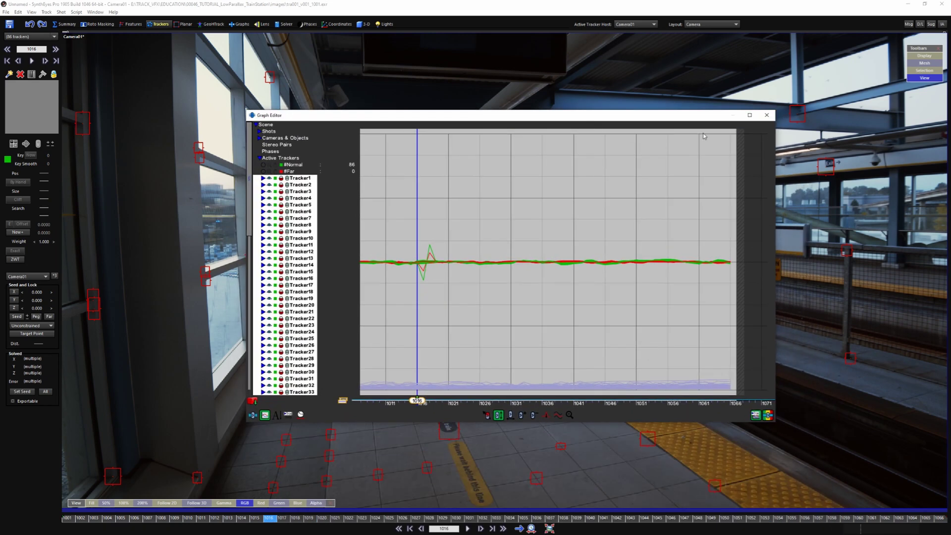
left_click(767, 115)
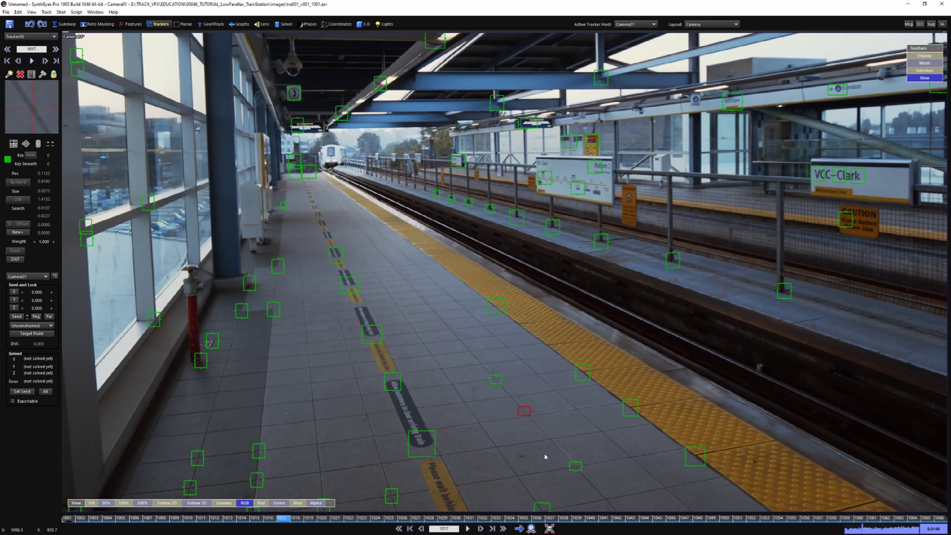
Retrack the unlocked tile-joint tracker beside the yellow strip from frame 1017 to 1020 and lock it again
key("s")
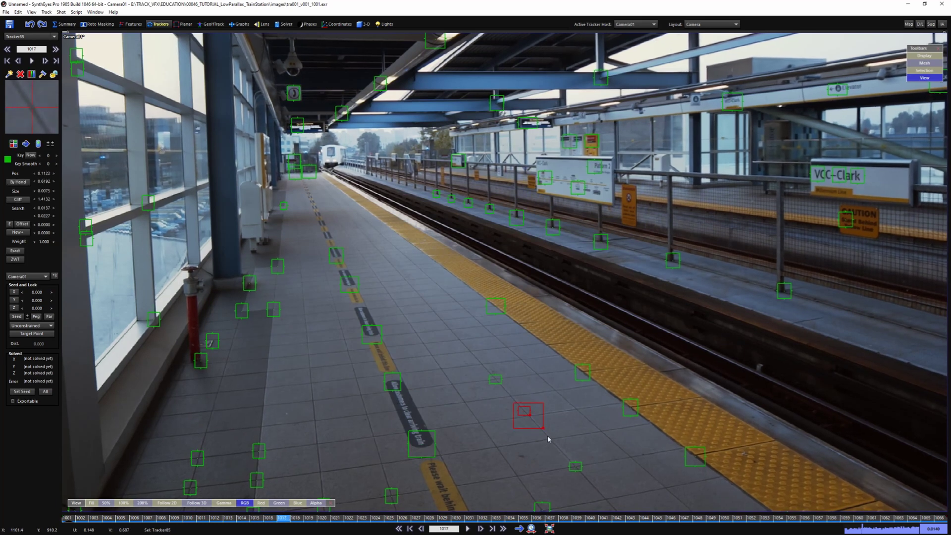
key("d")
key("d")
key("d")
key("d")
key("l")
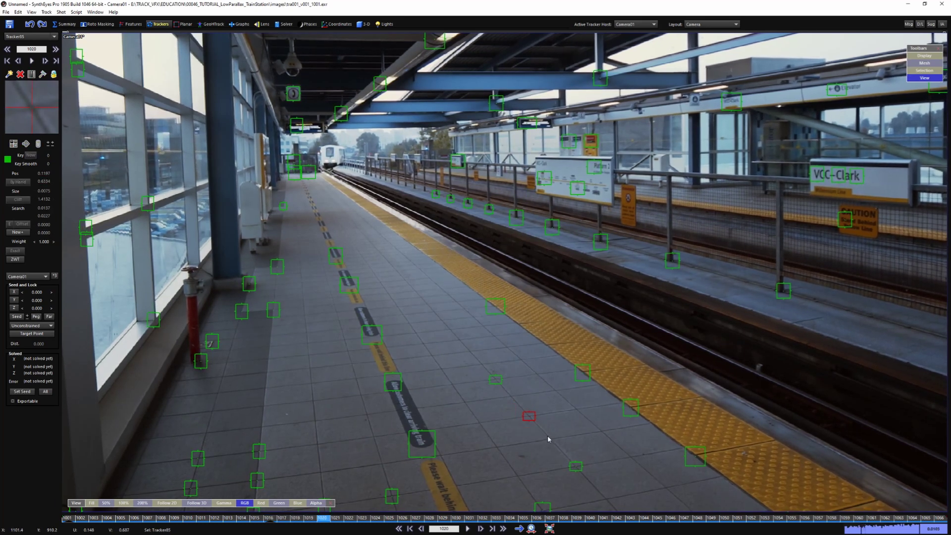
Return to frame 1001, solve the camera from the locked trackers and accept the solve report
key("space")
scroll(473, 344, "down", 3)
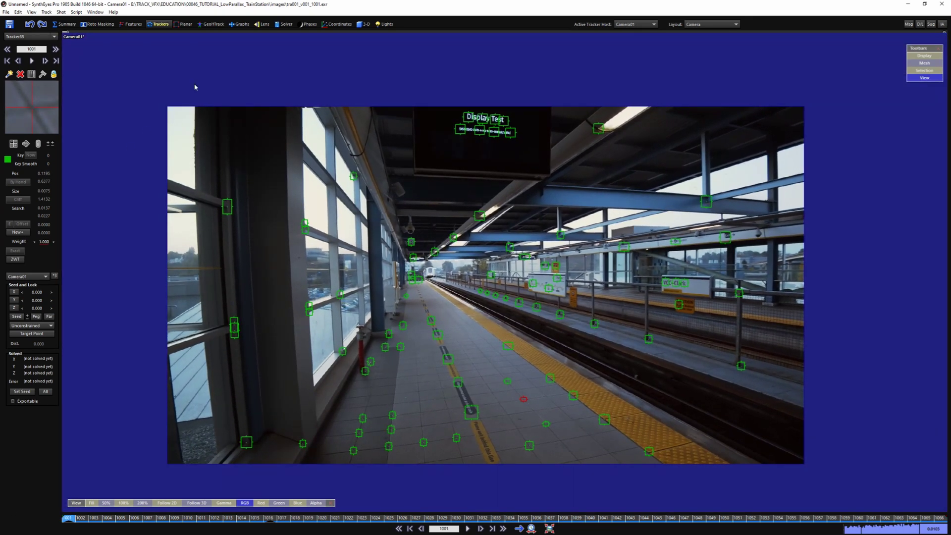
key("shift+g")
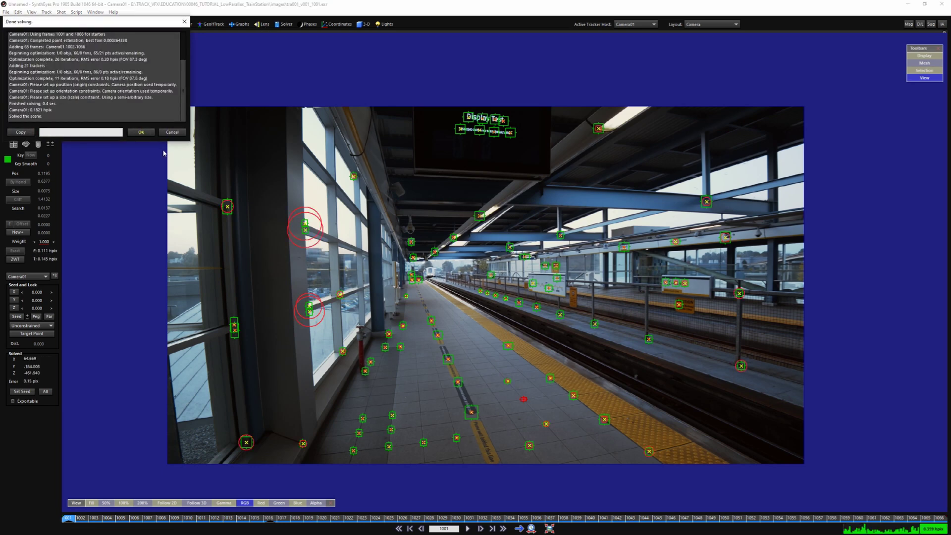
left_click(143, 133)
Show the perspective view locked to the camera and scrub through to frame 1066 to check the solve against the footage
key("7")
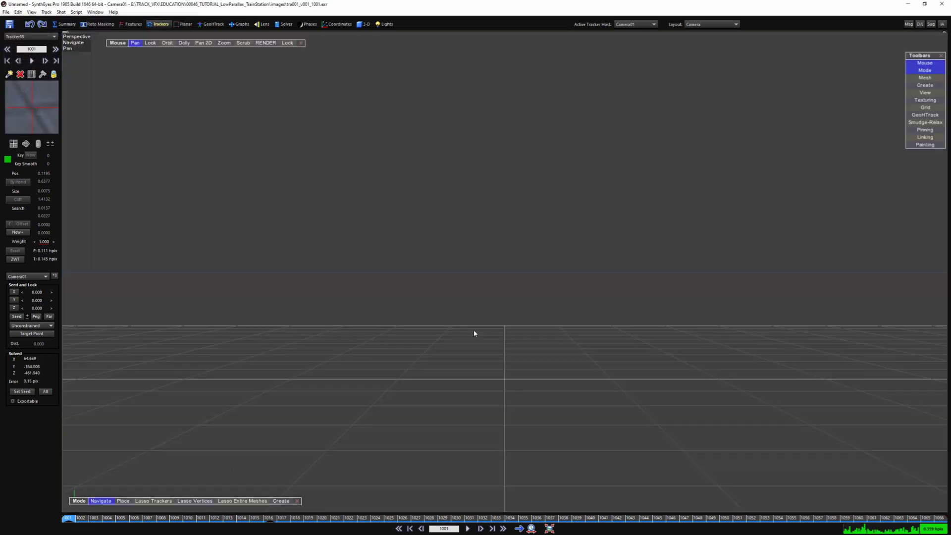
key("l")
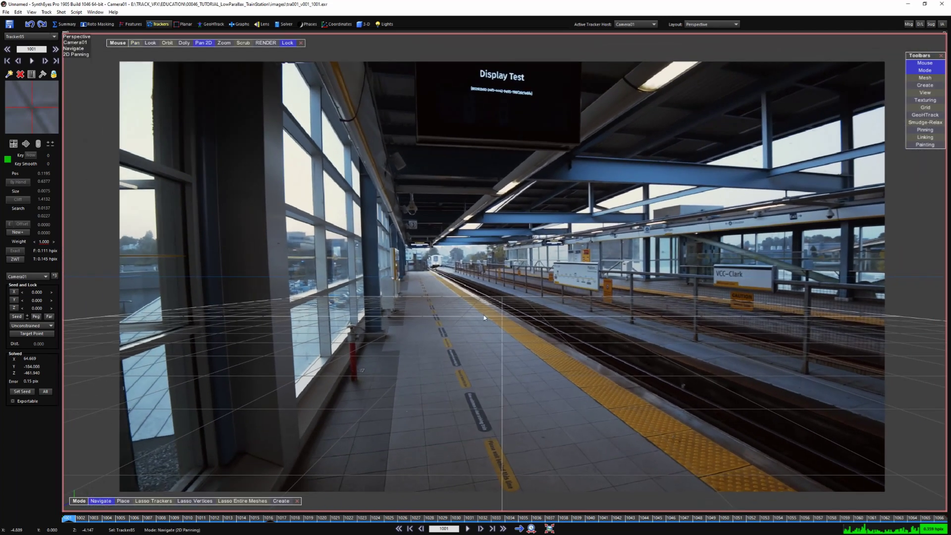
left_click_drag(337, 518, 291, 510)
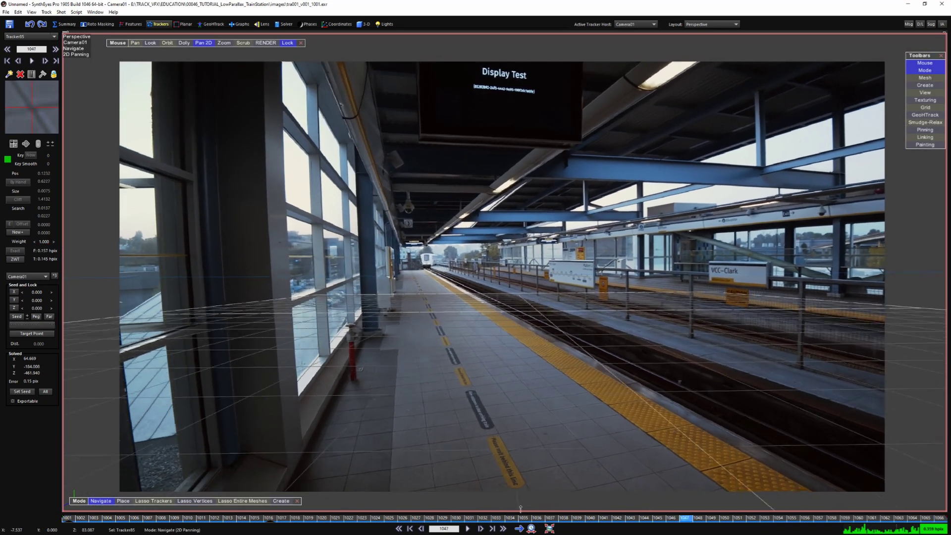
scroll(505, 281, "down", 2)
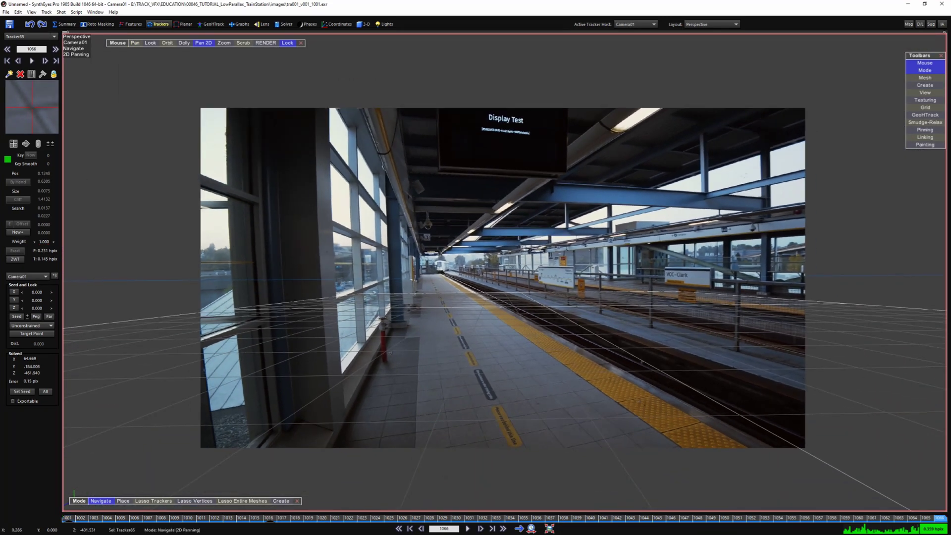
Solve the camera again with lens distortion calculated and scrub the undistorted footage back to frame 1001
left_click(262, 24)
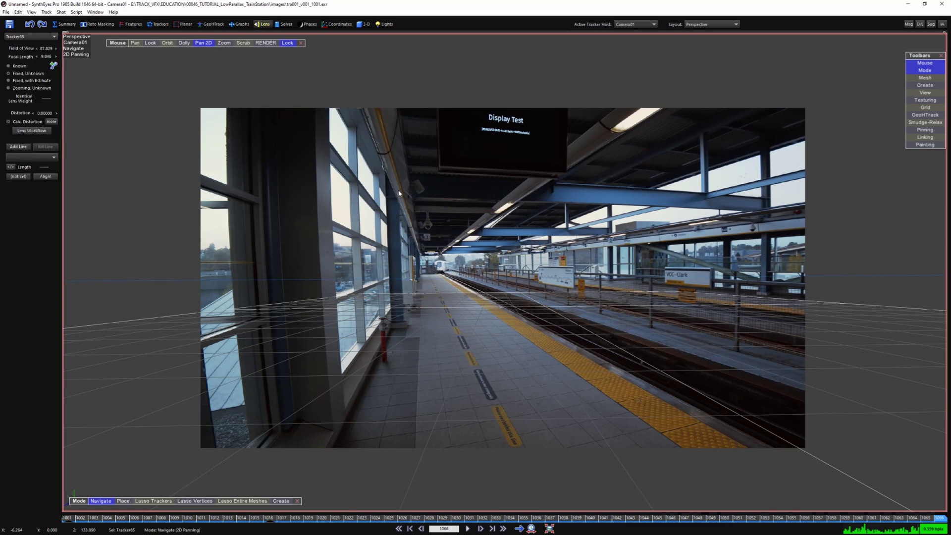
key("shift+g")
key("Return")
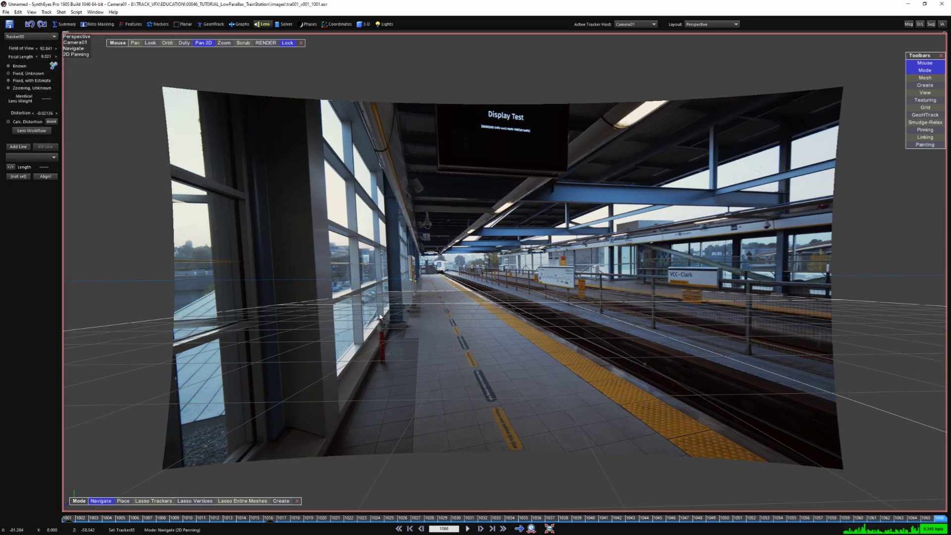
left_click_drag(305, 516, 6, 467)
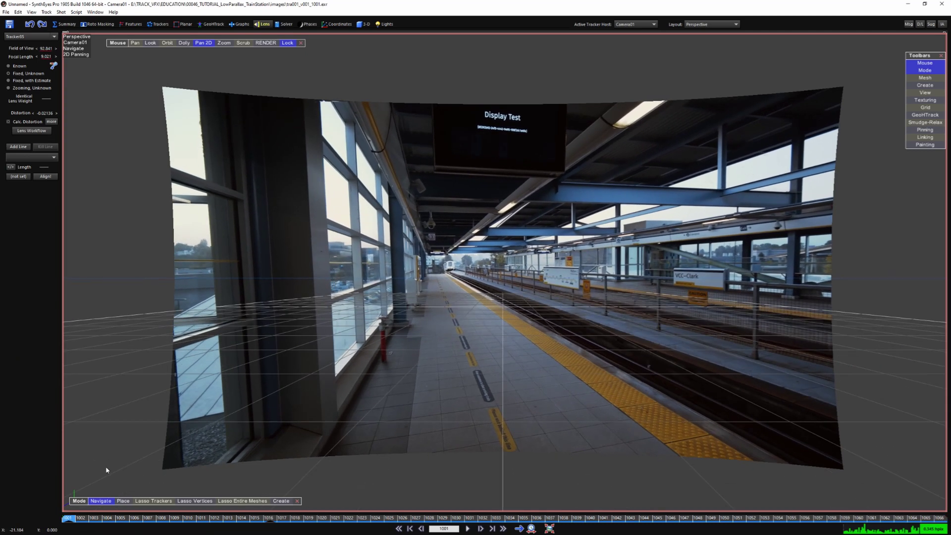
Undo both camera solves and look over the unsolved shot with its trackers at frame 1001
key("ctrl+z")
key("ctrl+z")
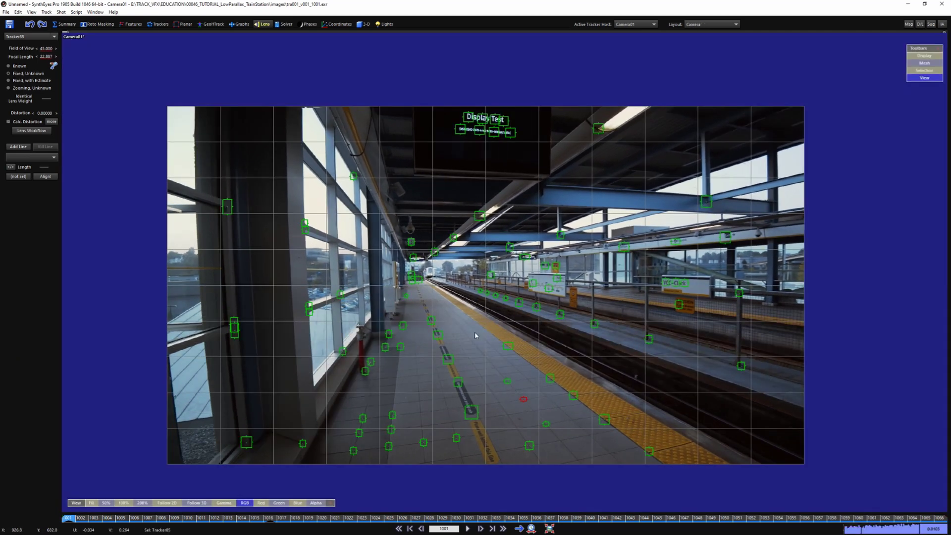
left_click_drag(251, 518, 62, 473)
right_click_drag(491, 327, 497, 312)
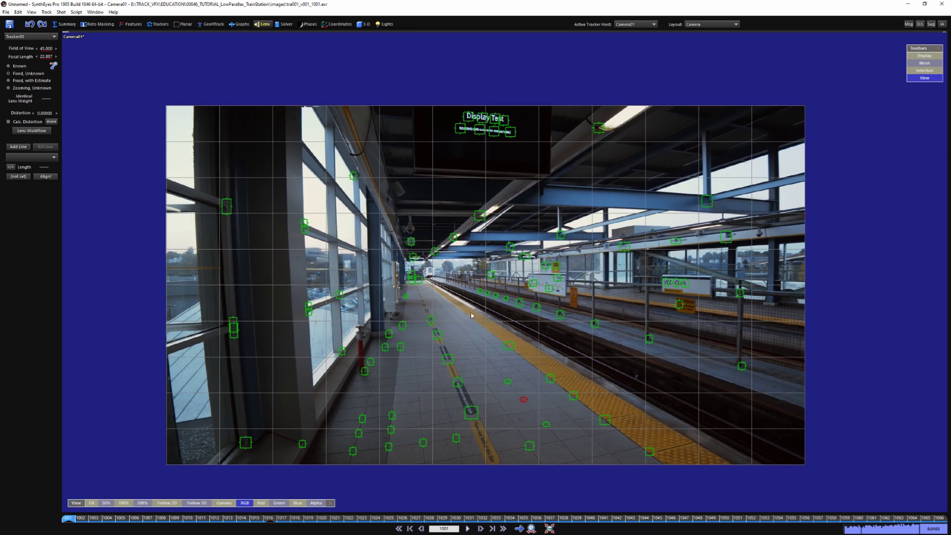
scroll(471, 323, "up", 1)
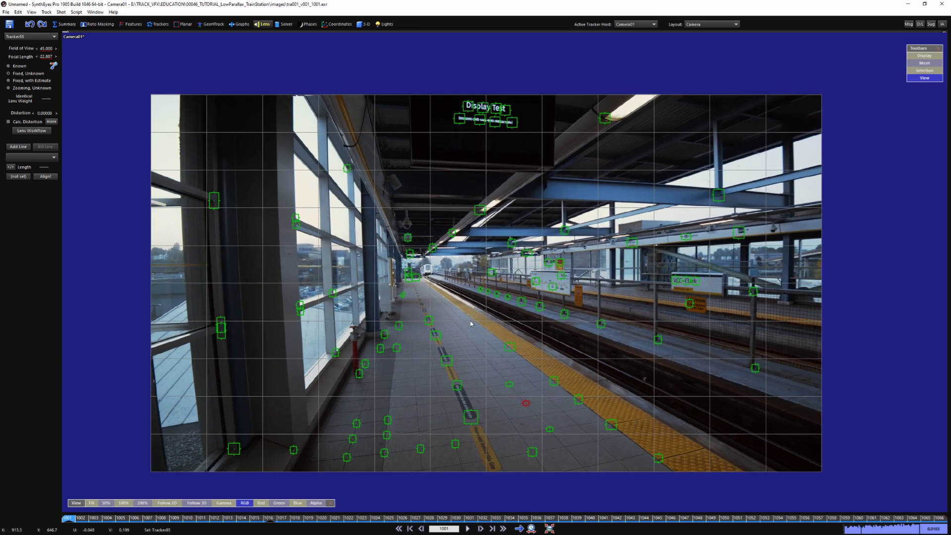
key("5")
scroll(479, 323, "up", 3)
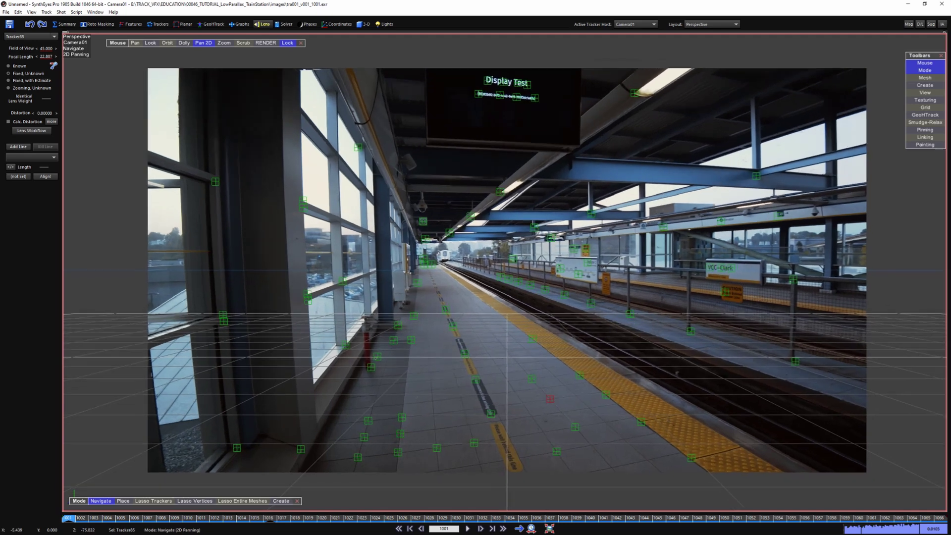
left_click(265, 24)
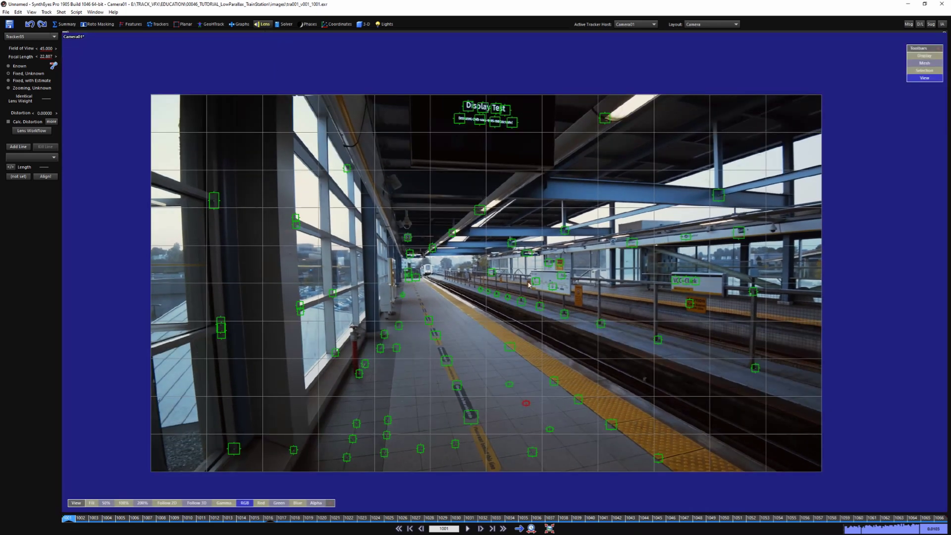
Hide the lens grid overlay in the camera view
middle_click_drag(532, 327, 515, 308)
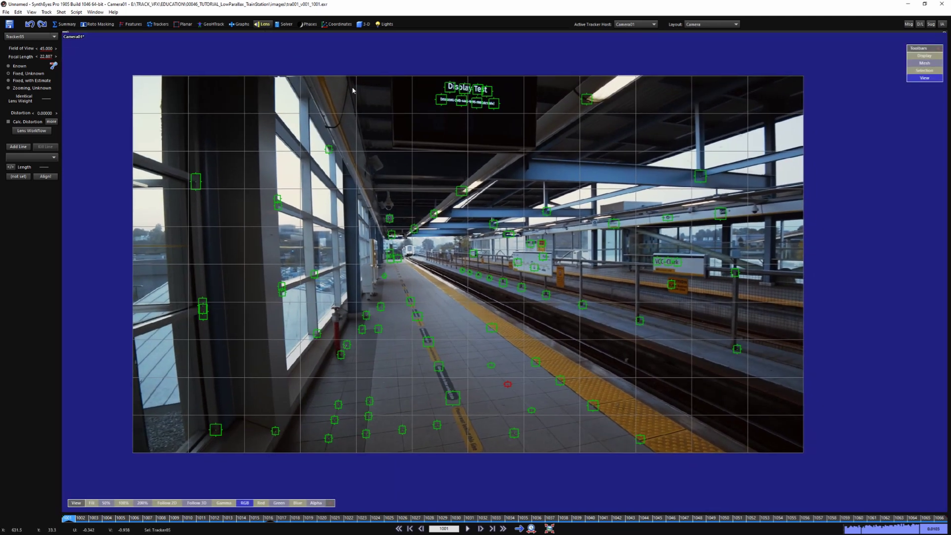
right_click(430, 242)
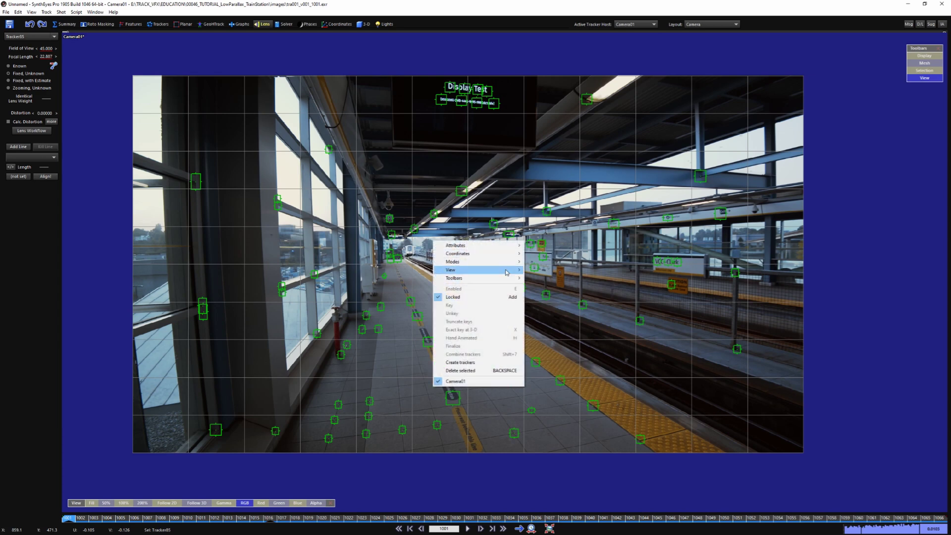
mouse_move(506, 272)
left_click(550, 458)
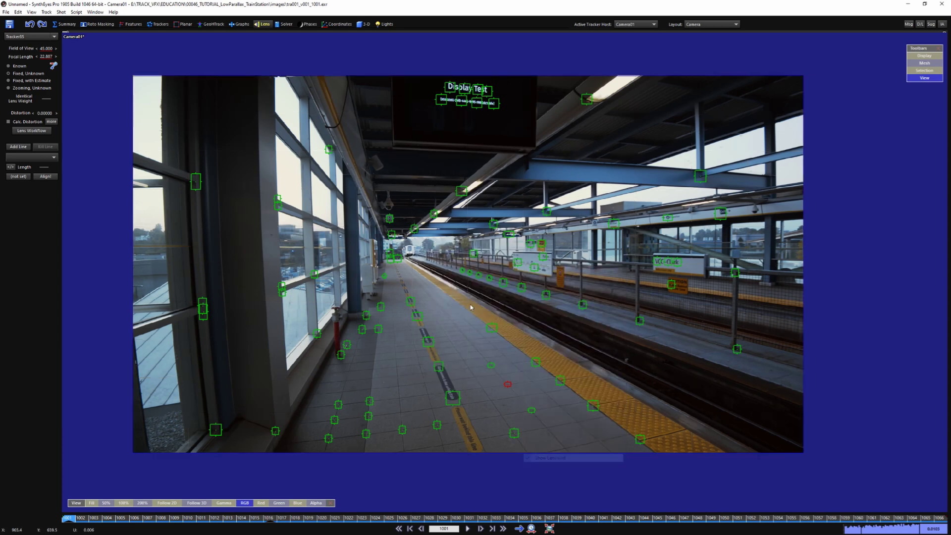
scroll(450, 307, "up", 1)
Add an alignment line up the pillar's vertical edge beside the windows, starting at the tracker at its base
left_click(19, 147)
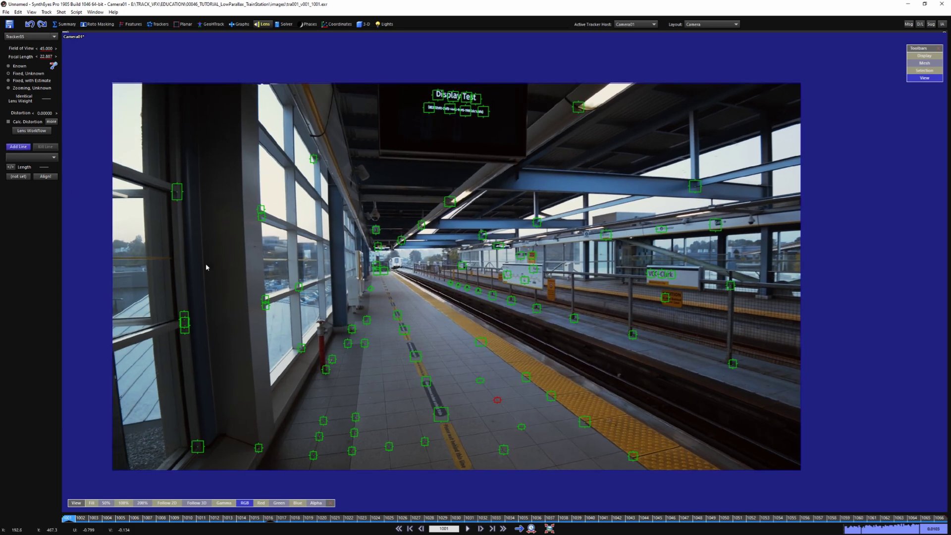
right_click_drag(234, 367, 252, 325)
middle_click_drag(252, 325, 346, 319)
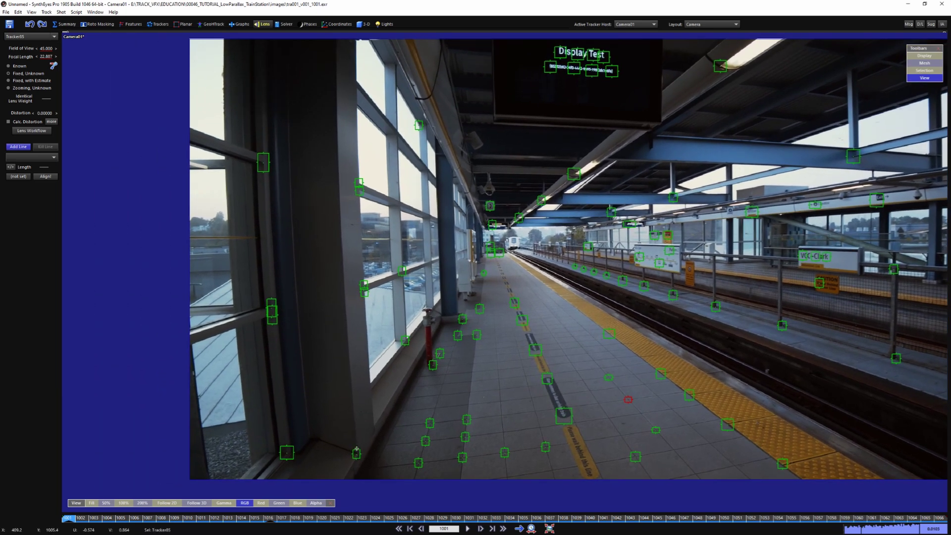
right_click_drag(356, 448, 357, 418)
middle_click_drag(356, 377, 376, 362)
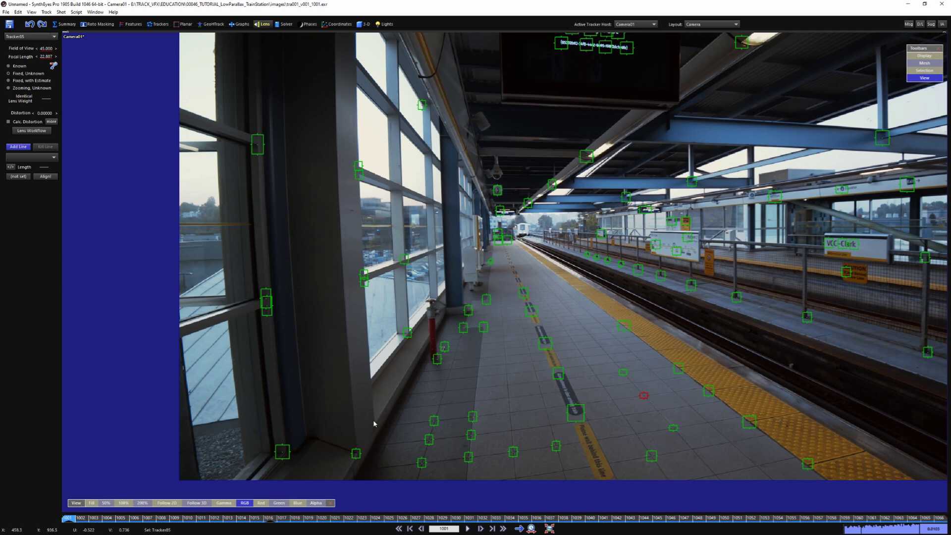
middle_click_drag(355, 411, 374, 440)
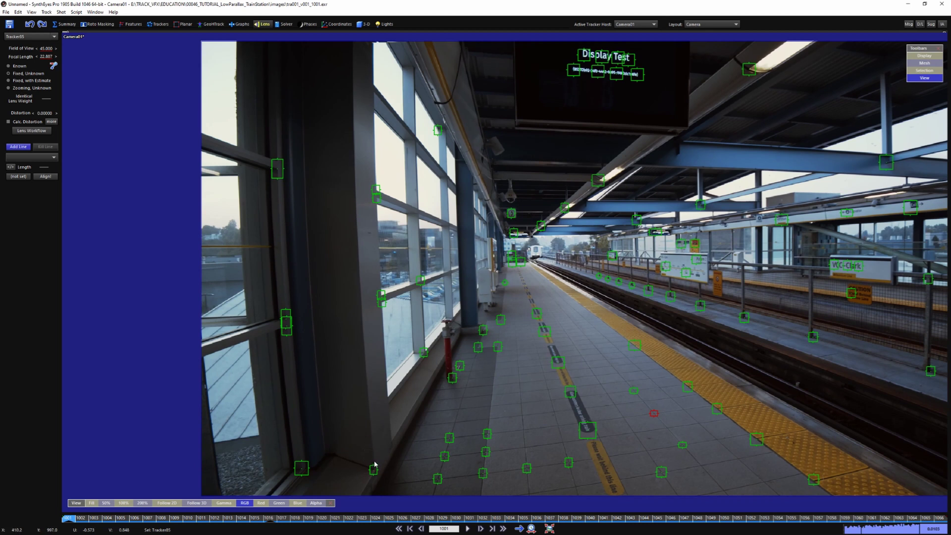
left_click_drag(374, 464, 389, 312)
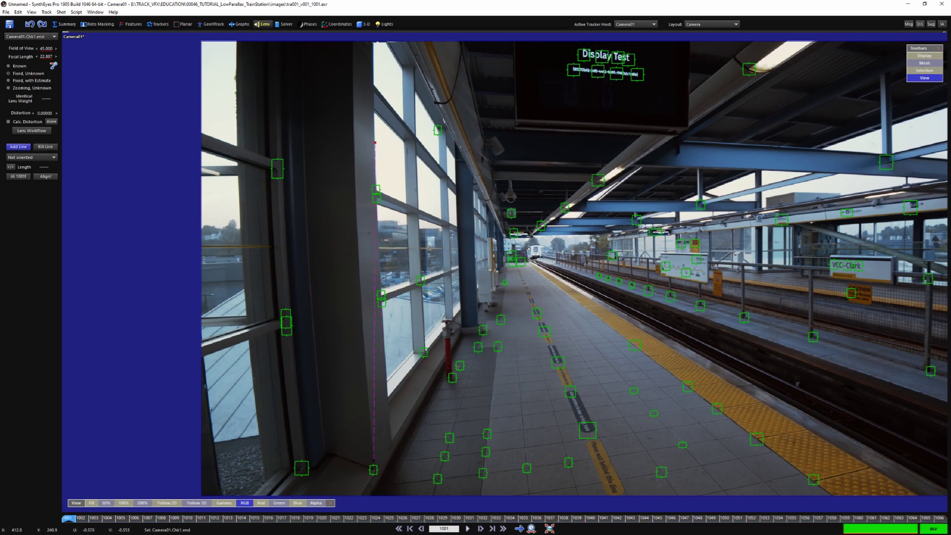
Undo the pillar alignment line, decline branching undo and dismiss the line orientation choices
key("ctrl+z")
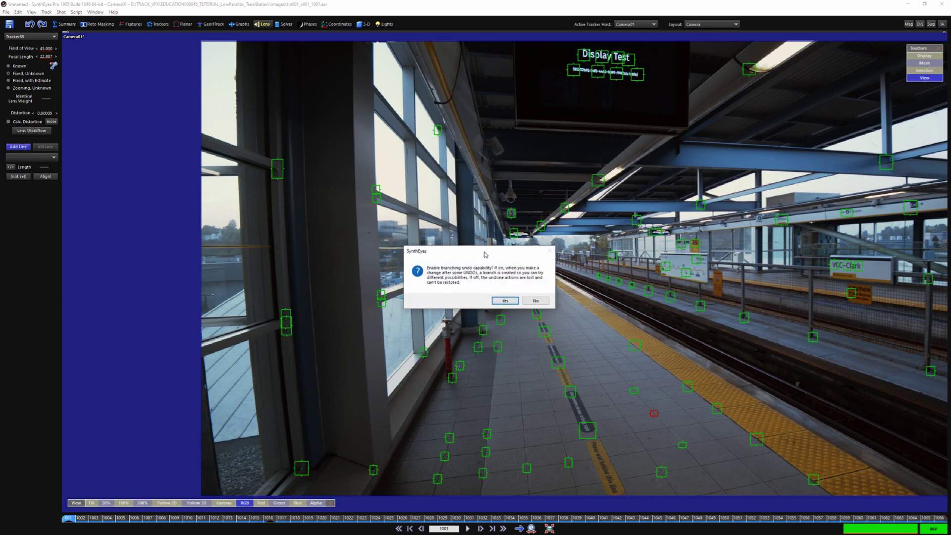
left_click_drag(483, 257, 497, 272)
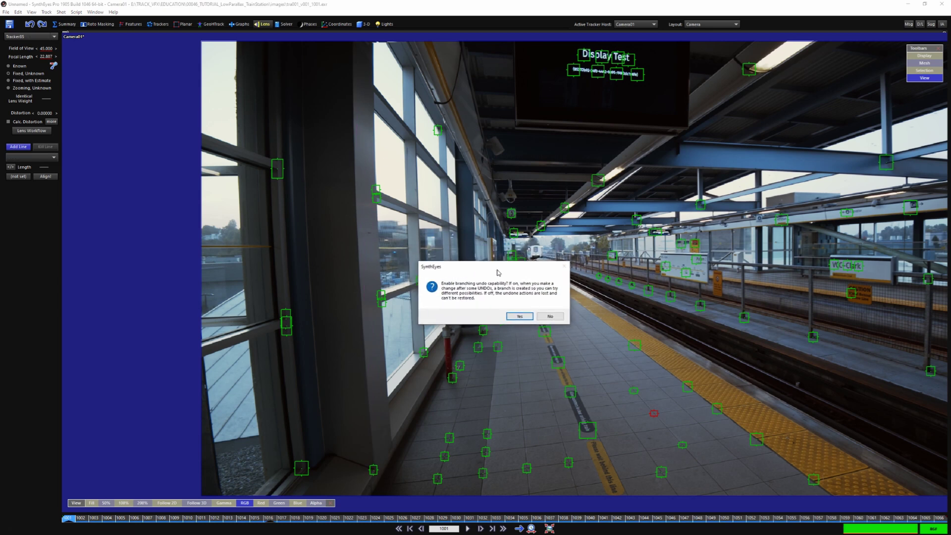
left_click(551, 319)
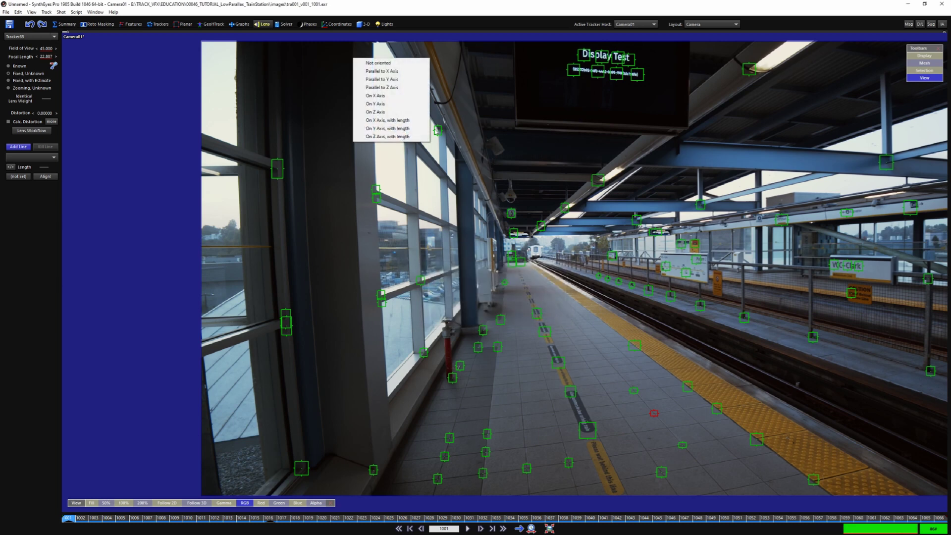
left_click(399, 105)
Add an alignment line up the pillar's vertical edge from the tracker at its base and set it to On Y Axis
scroll(381, 362, "down", 1)
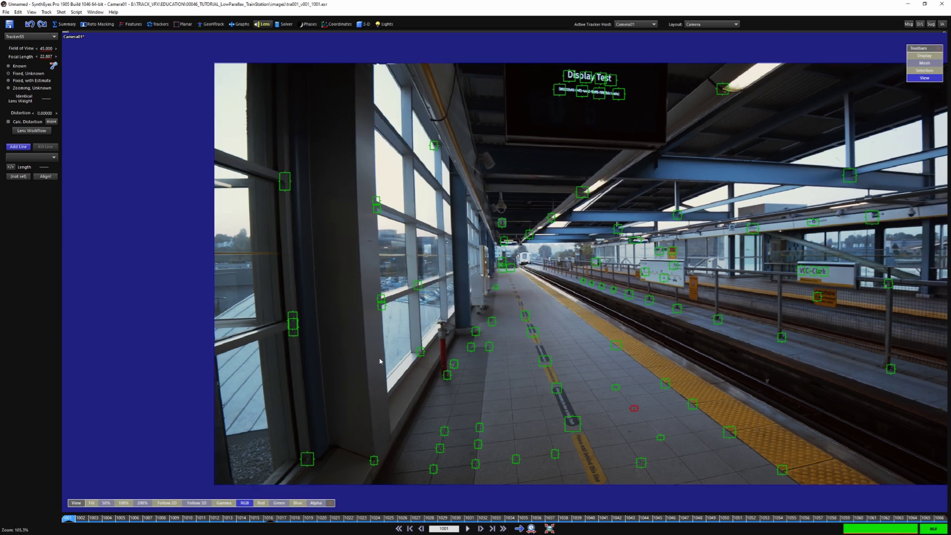
scroll(376, 387, "up", 1)
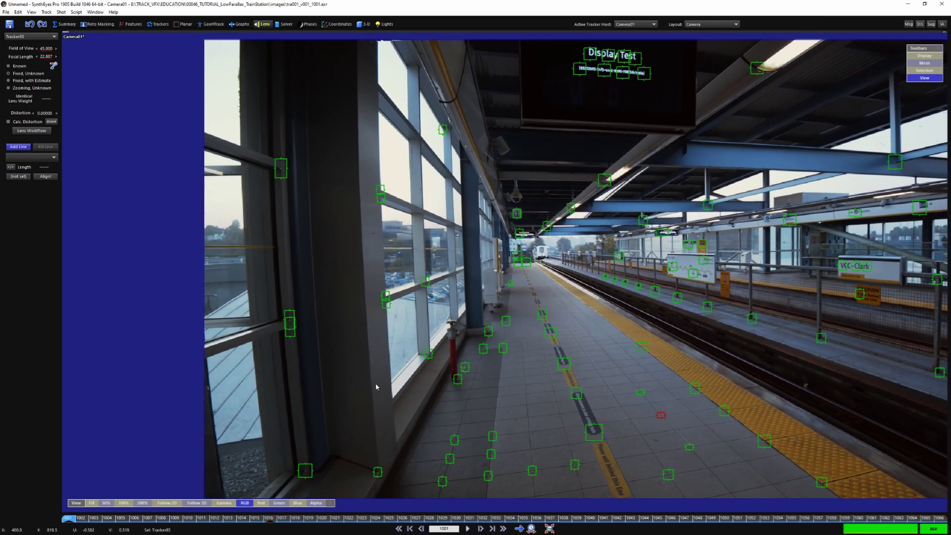
middle_click_drag(376, 384, 379, 366)
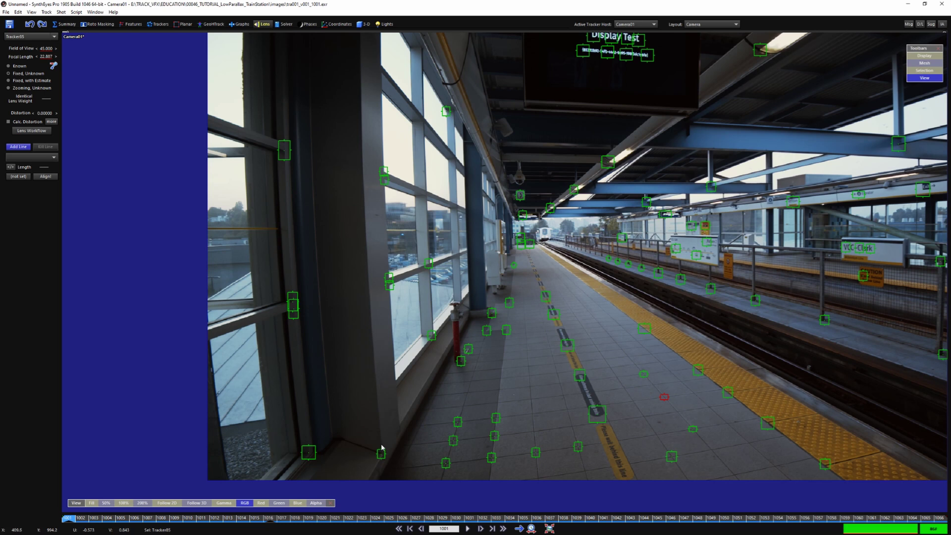
left_click_drag(382, 447, 378, 332)
left_click_drag(369, 98, 362, 49)
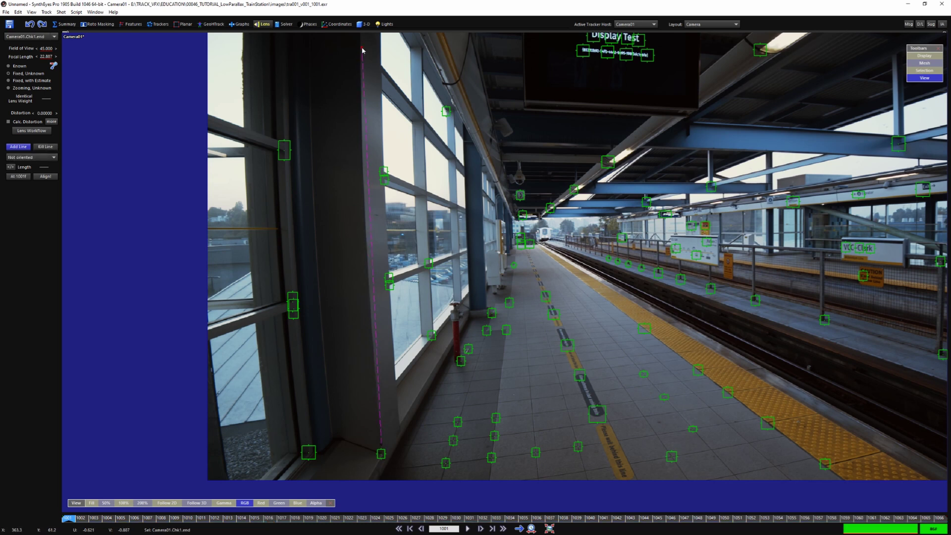
right_click(361, 49)
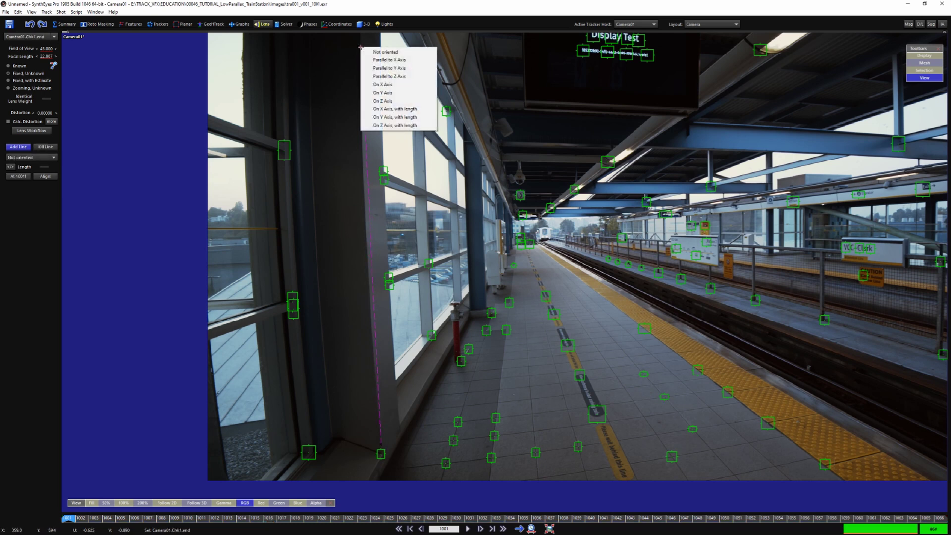
left_click(387, 92)
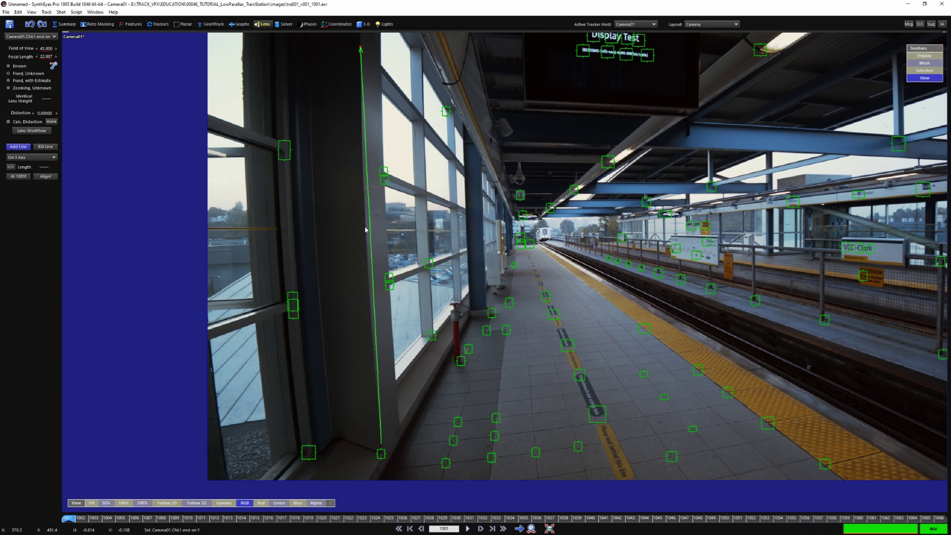
scroll(367, 227, "up", 3)
scroll(367, 226, "up", 2)
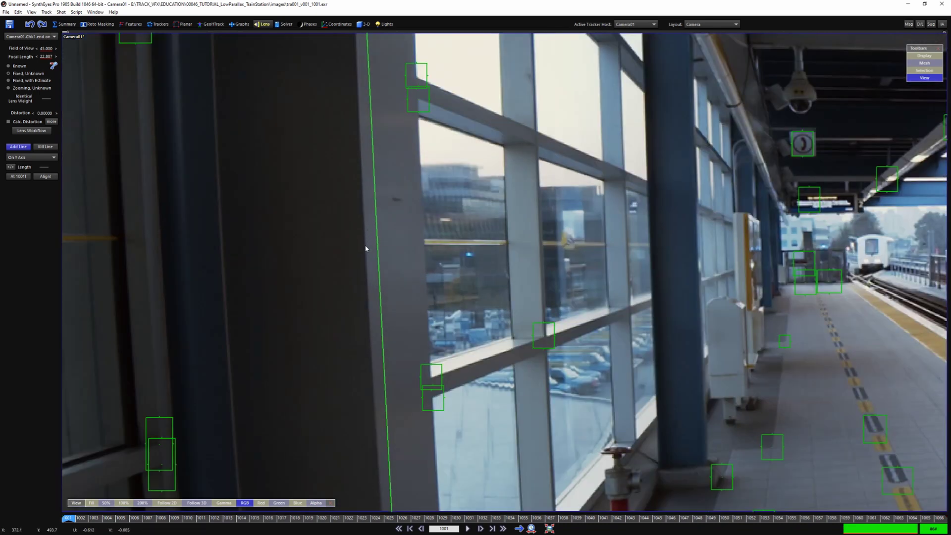
scroll(366, 248, "down", 5)
Add an alignment line up the near window frame from the tracker at its base and set it to Parallel to Y Axis
scroll(312, 283, "up", 4)
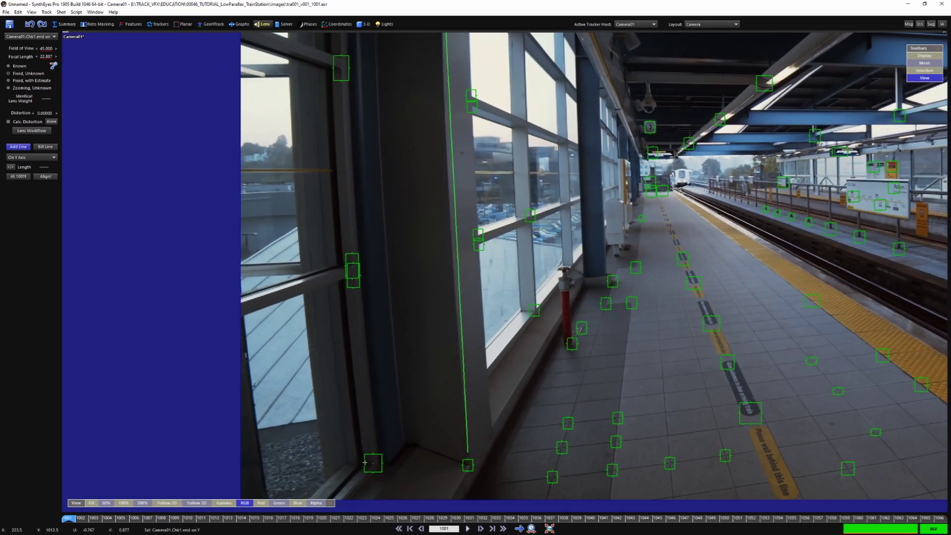
scroll(375, 464, "up", 2)
left_click_drag(376, 464, 369, 279)
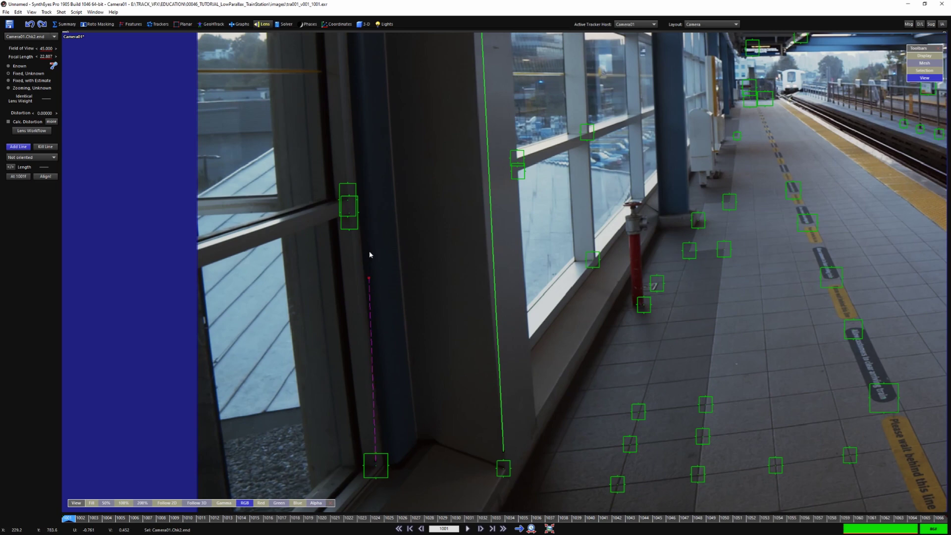
left_click_drag(358, 23, 346, 47)
right_click(339, 42)
left_click(379, 63)
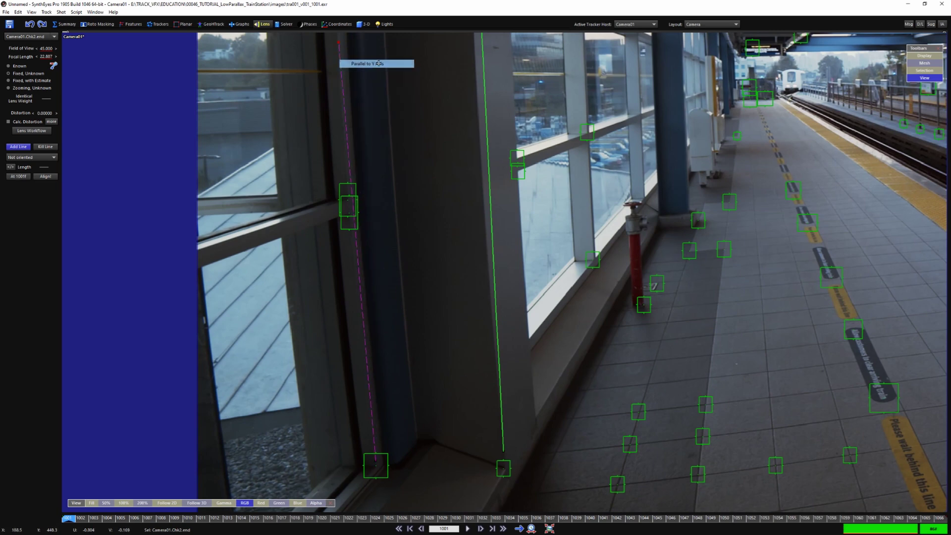
Extend the window-frame line's upper end beyond the highest frame tracker and check its fit along the edge
scroll(365, 263, "up", 4)
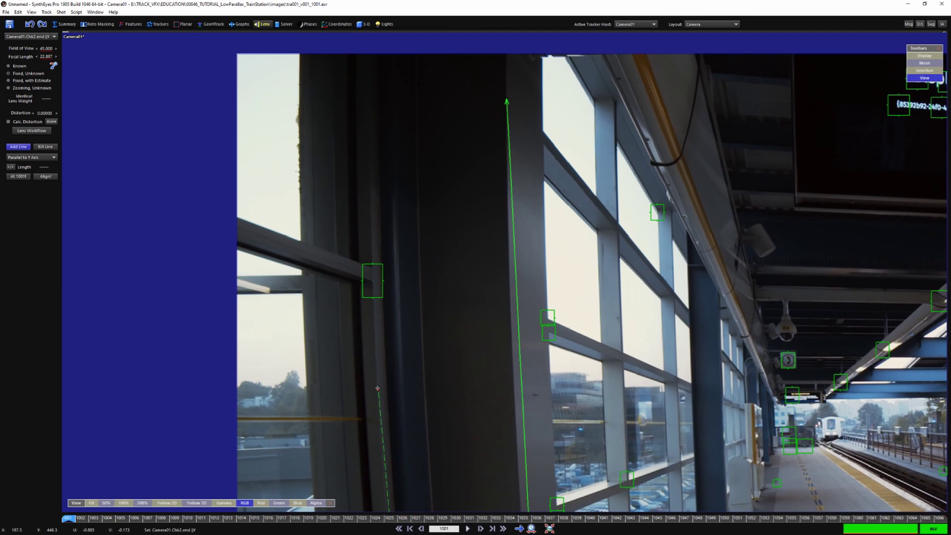
left_click_drag(378, 388, 370, 149)
scroll(370, 179, "down", 1)
middle_click_drag(402, 316, 392, 178)
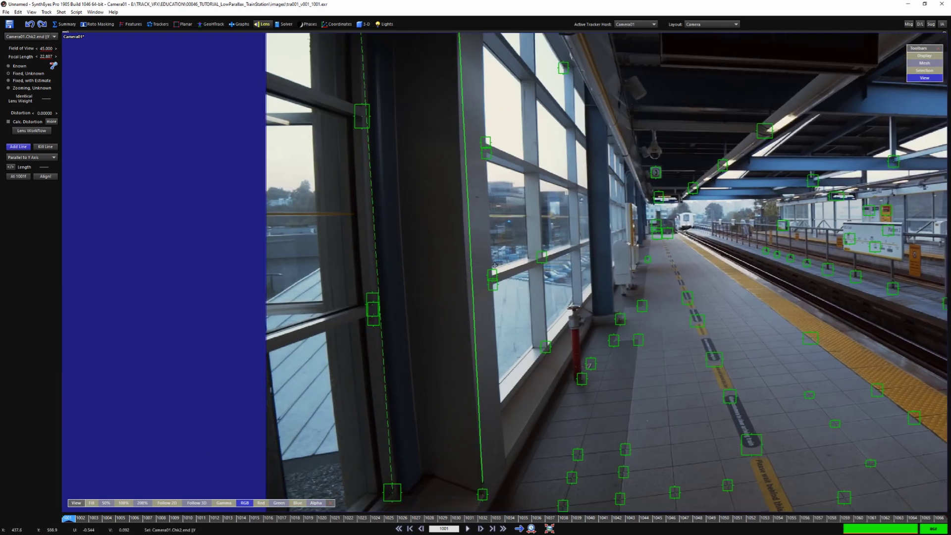
middle_click_drag(433, 439, 409, 380)
scroll(382, 430, "up", 4)
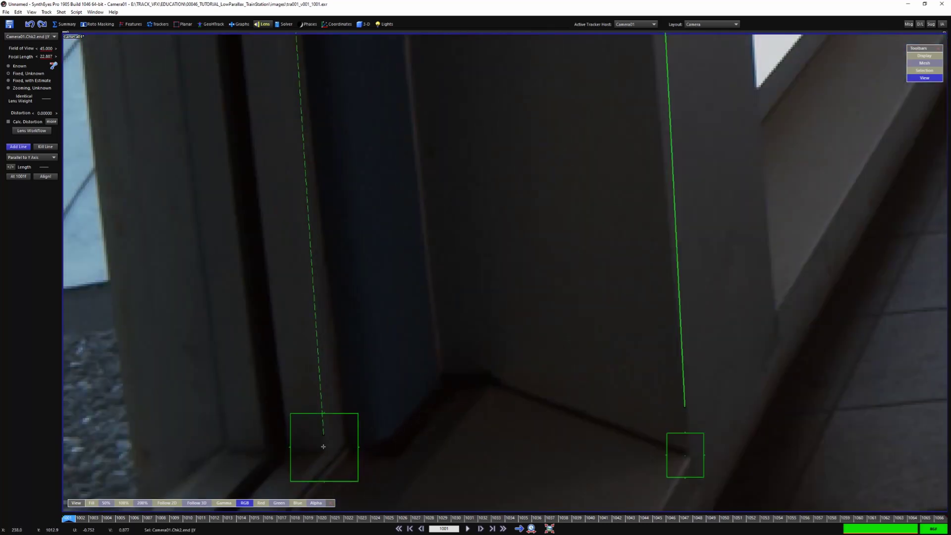
scroll(322, 446, "down", 8)
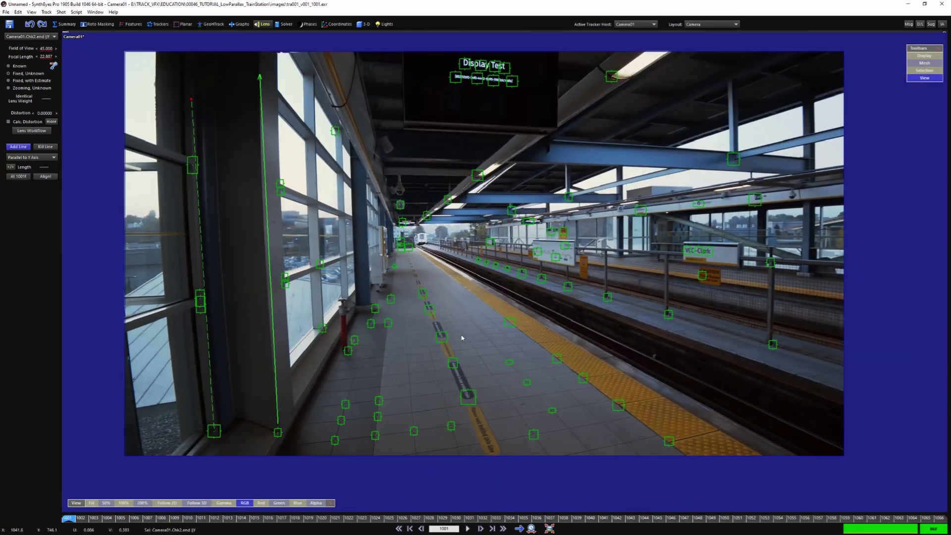
Add a vertical alignment line along the far platform's blue column behind the VCC-Clark sign, set to Parallel to Y Axis
scroll(570, 218, "up", 4)
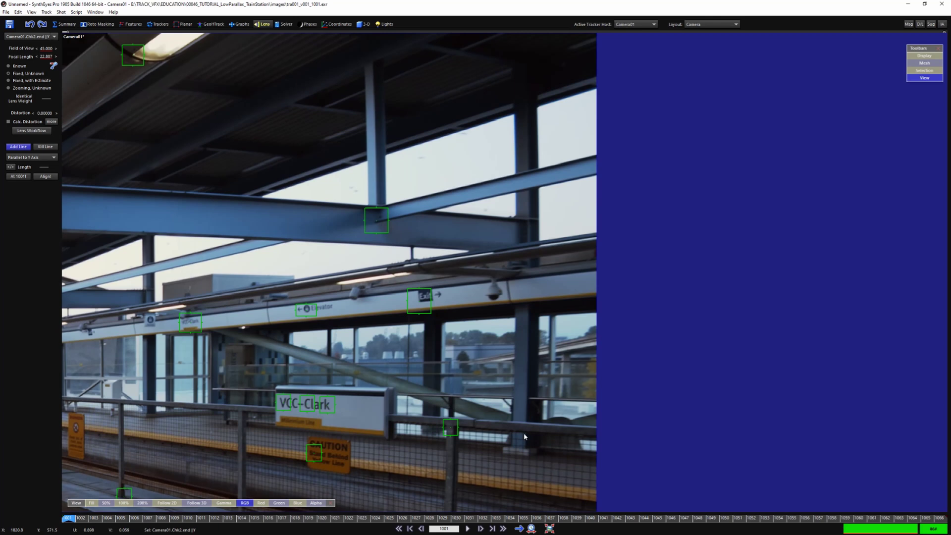
left_click_drag(525, 449, 528, 102)
right_click(527, 102)
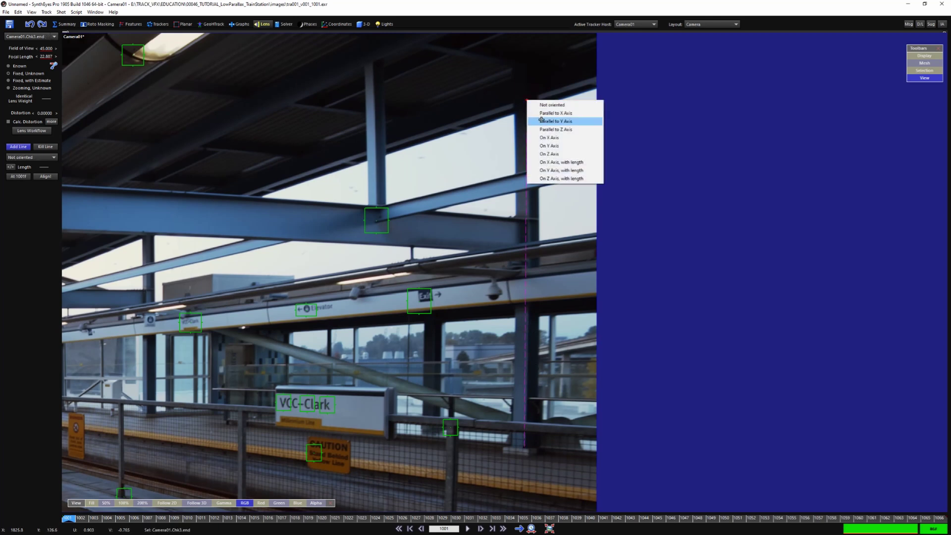
left_click(546, 122)
scroll(542, 139, "down", 4)
middle_click_drag(301, 212, 637, 193)
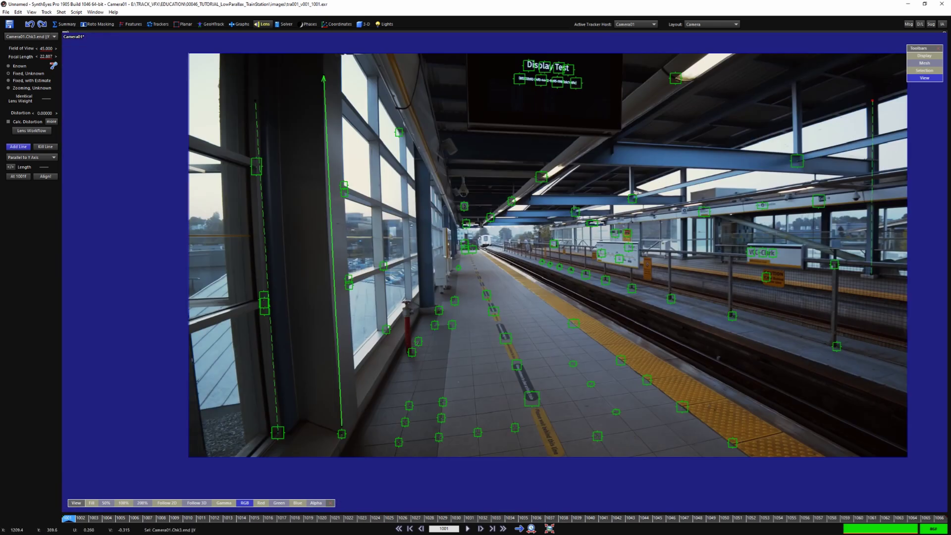
middle_click_drag(592, 255, 517, 281)
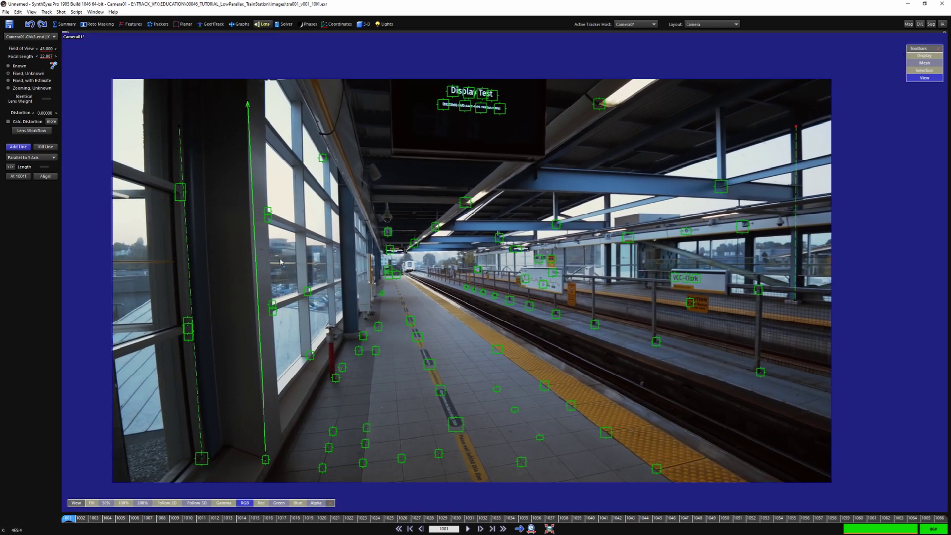
Add an alignment line along a near floor-tile seam from the wall side to the yellow strip, set to On X Axis
scroll(453, 416, "down", 2)
middle_click_drag(453, 416, 446, 314)
scroll(447, 315, "up", 6)
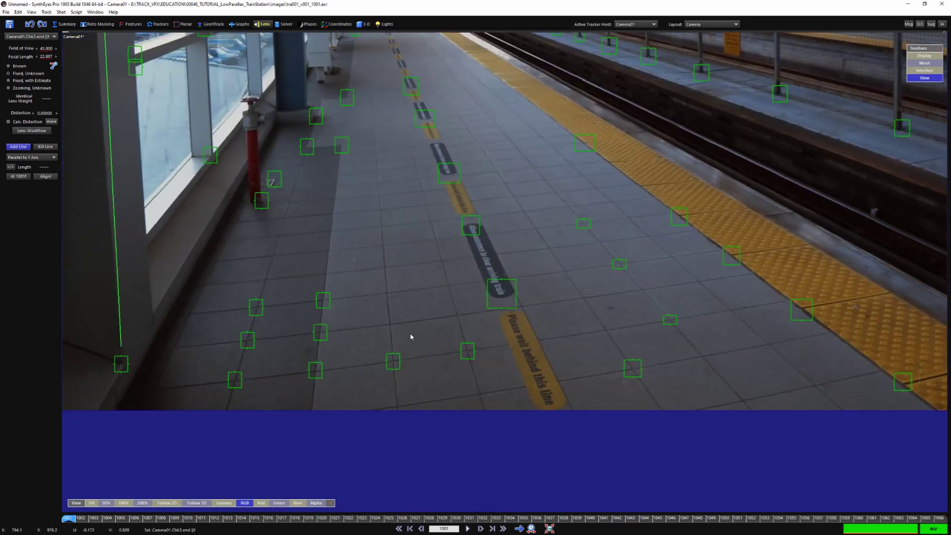
left_click_drag(180, 344, 192, 344)
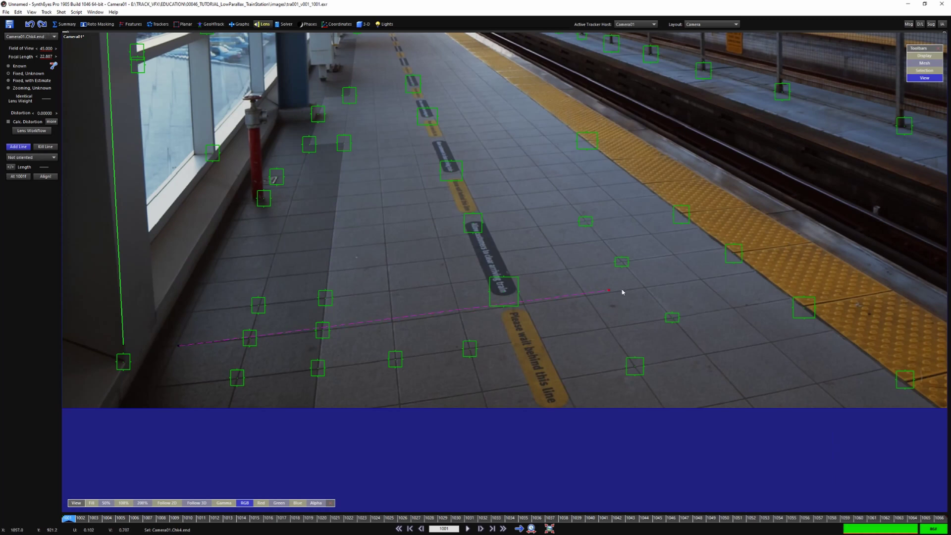
left_click_drag(748, 274, 757, 272)
right_click(757, 273)
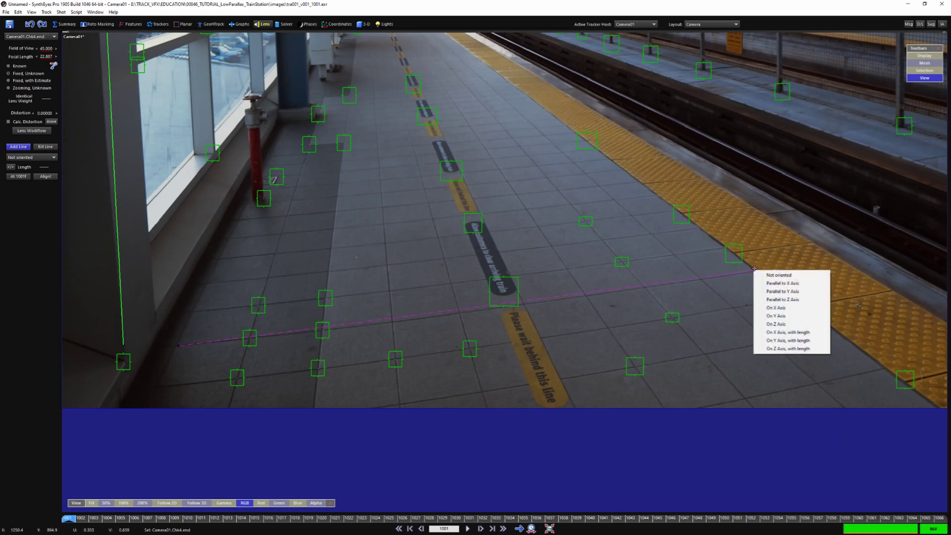
left_click(786, 308)
Add a second line across the platform along a farther tile seam near the red standpipe, set to Parallel to X Axis
middle_click_drag(388, 339, 418, 352)
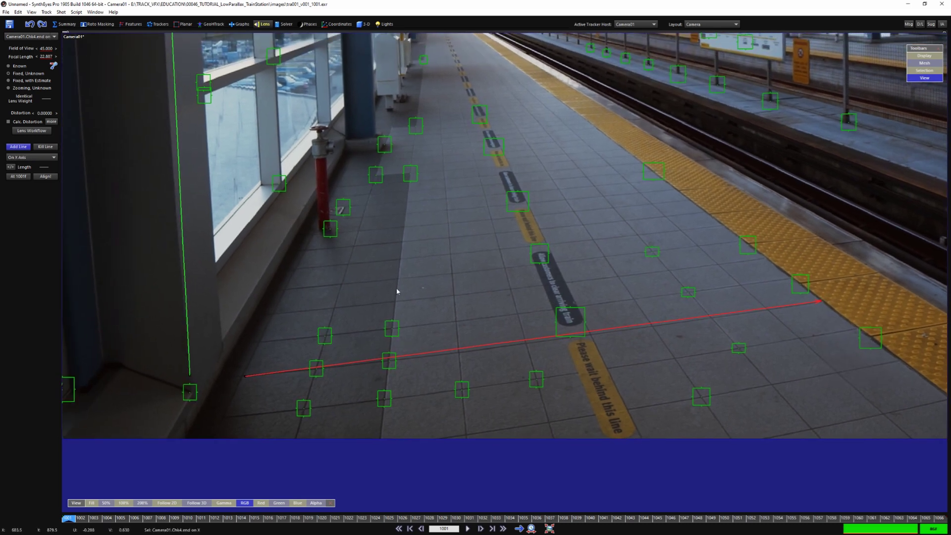
middle_click_drag(397, 300, 360, 426)
scroll(418, 287, "up", 1)
scroll(419, 284, "up", 2)
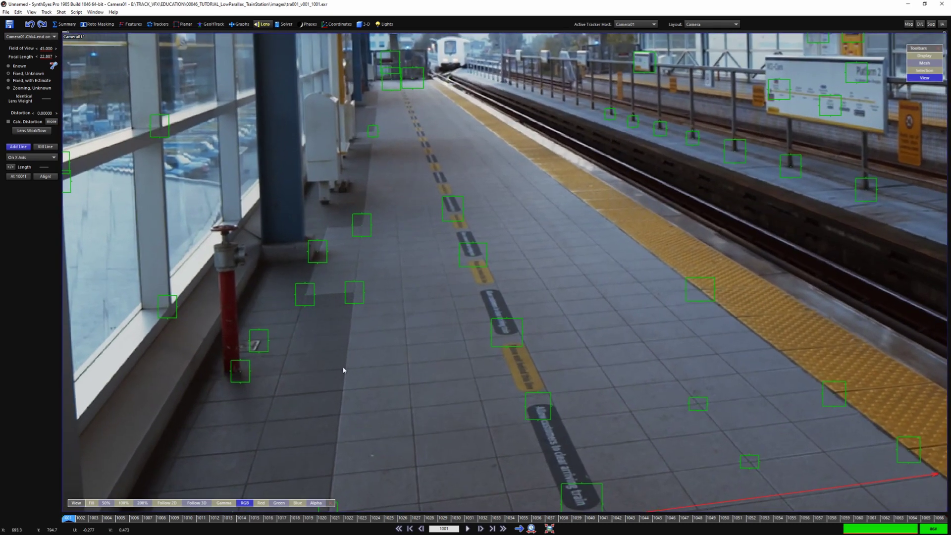
left_click_drag(285, 354, 733, 318)
right_click(732, 316)
left_click(774, 327)
scroll(493, 403, "down", 3)
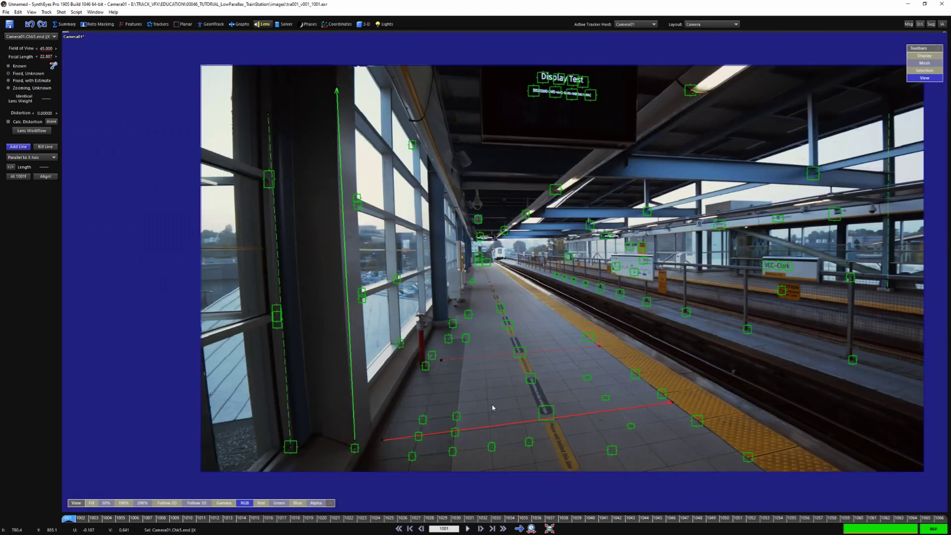
scroll(369, 423, "up", 1)
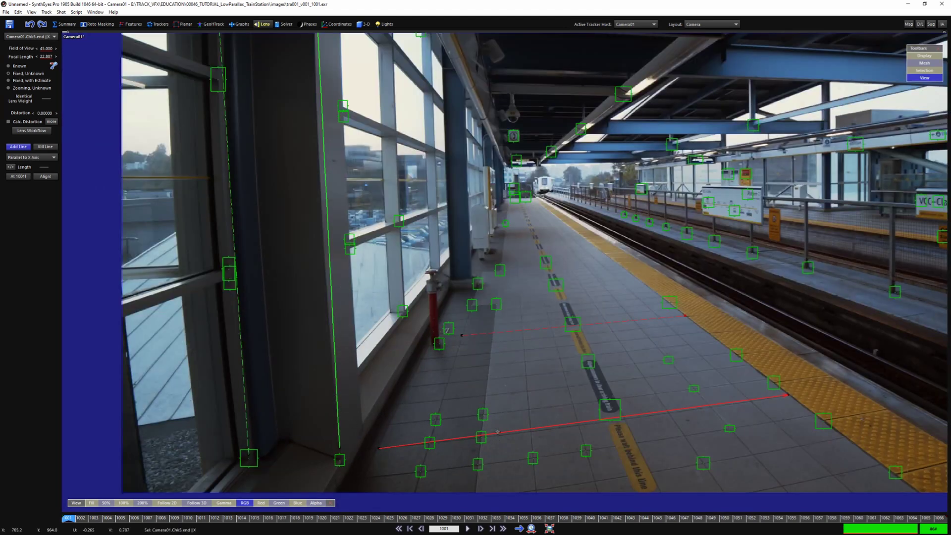
middle_click_drag(485, 397, 476, 410)
scroll(476, 412, "down", 1)
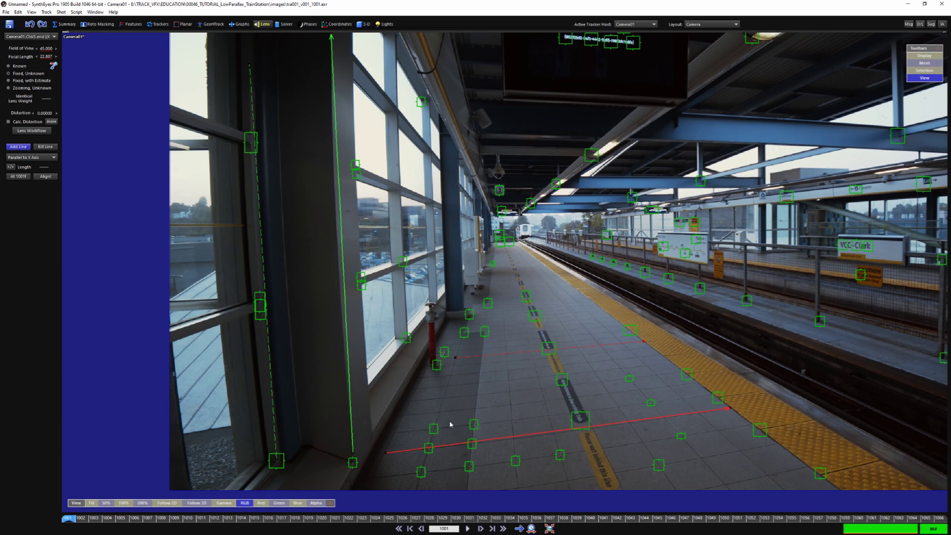
middle_click_drag(447, 385, 399, 374)
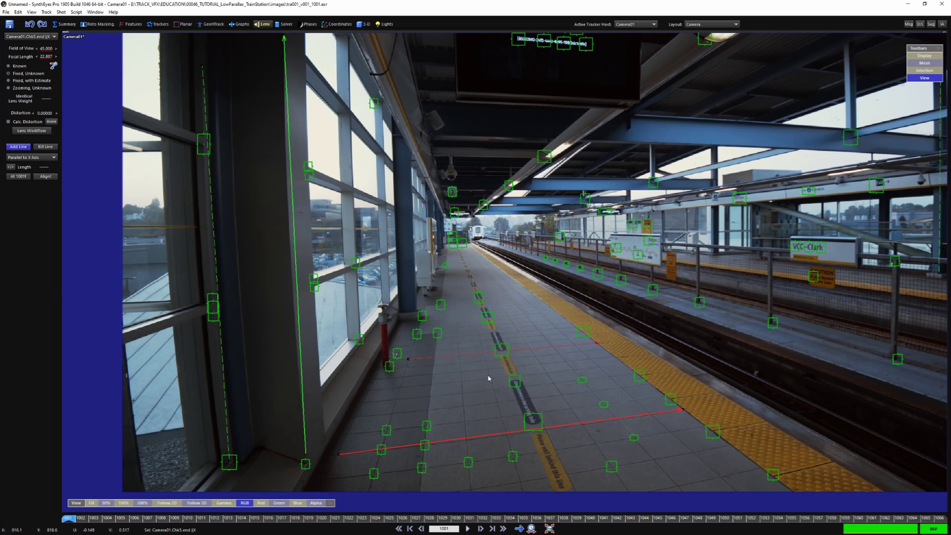
middle_click_drag(432, 345, 374, 335)
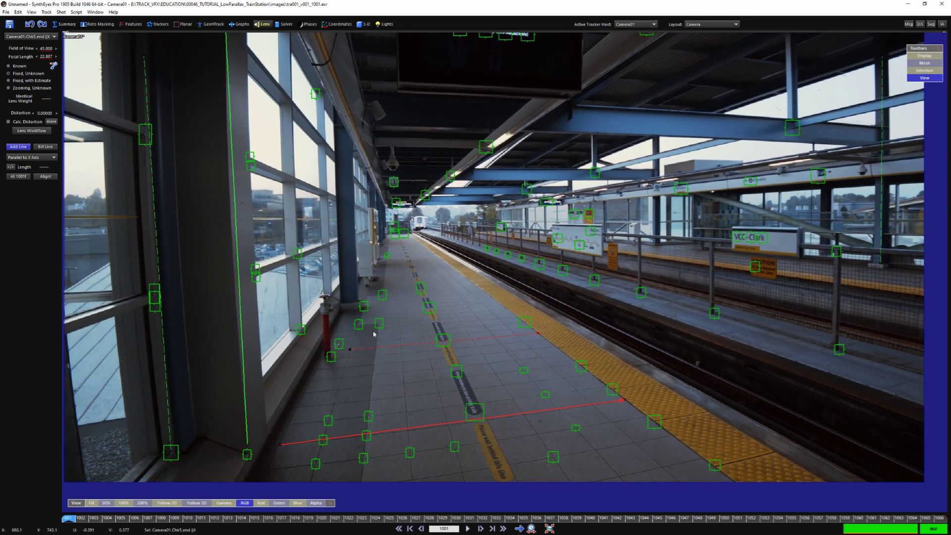
Add an alignment line along the nearest blue roof beam's upper edge to the far column, set to Parallel to X Axis, and check its end
scroll(529, 360, "up", 5)
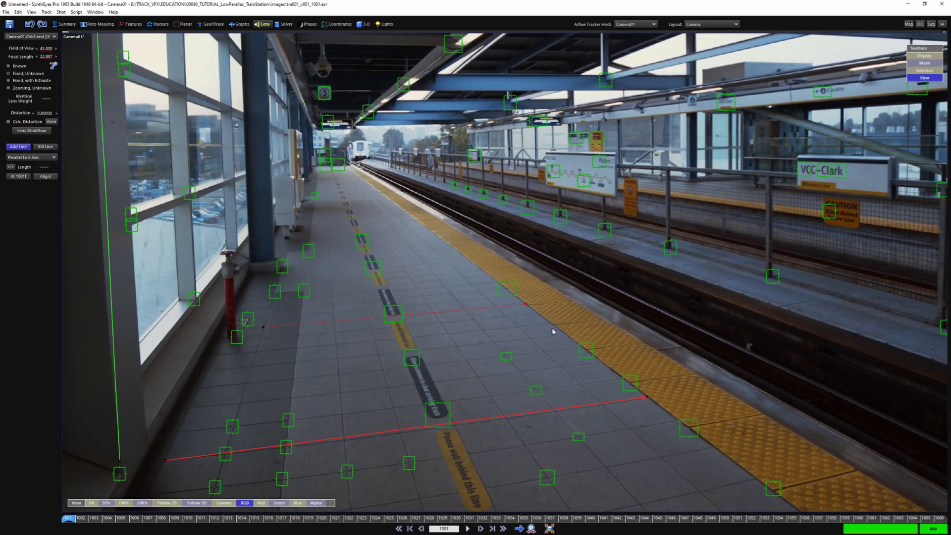
middle_click_drag(590, 238, 459, 401)
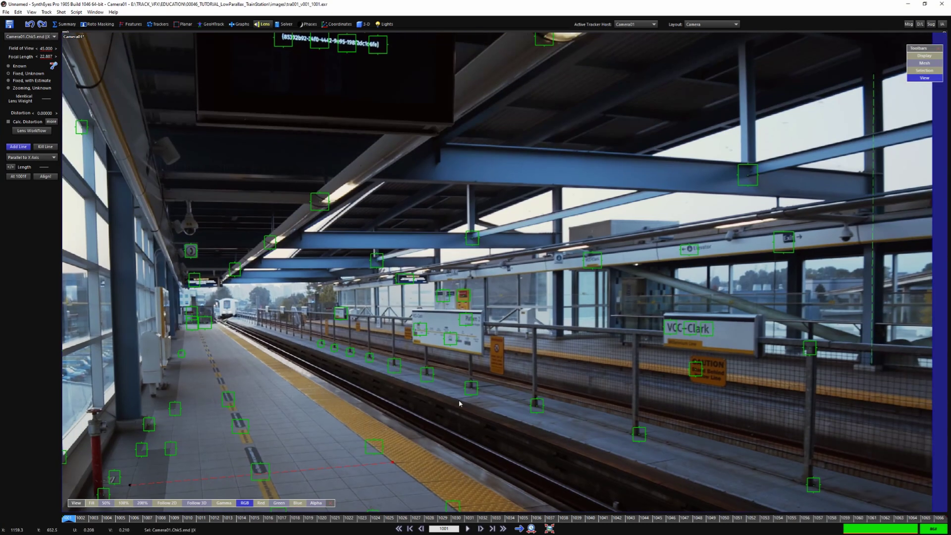
middle_click_drag(565, 252, 421, 335)
scroll(488, 314, "up", 1)
scroll(471, 270, "up", 2)
middle_click_drag(365, 223, 284, 227)
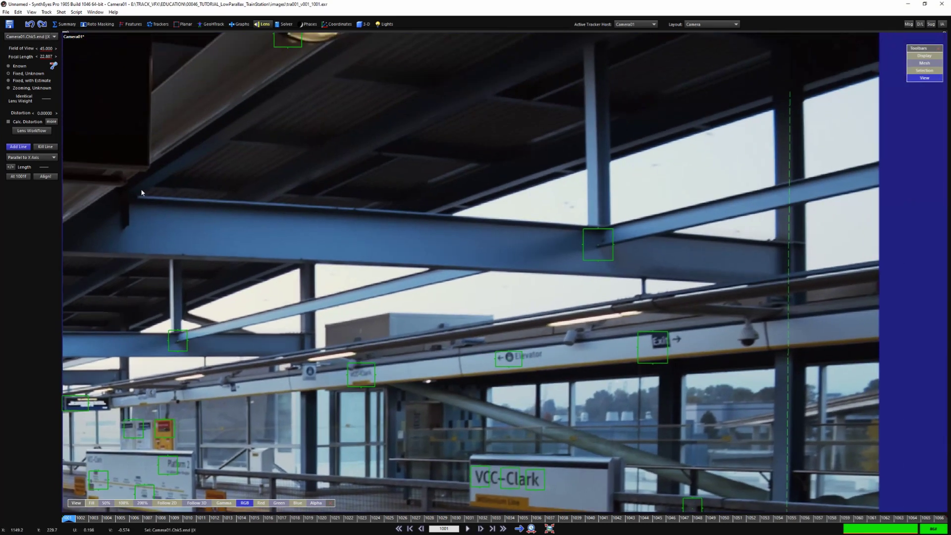
left_click_drag(139, 199, 787, 244)
right_click(787, 245)
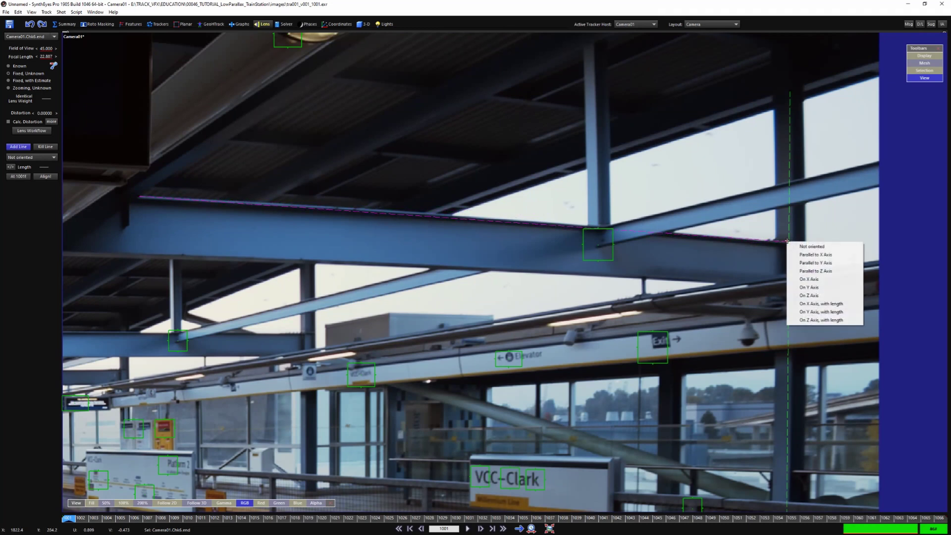
left_click(818, 255)
scroll(791, 245, "up", 5)
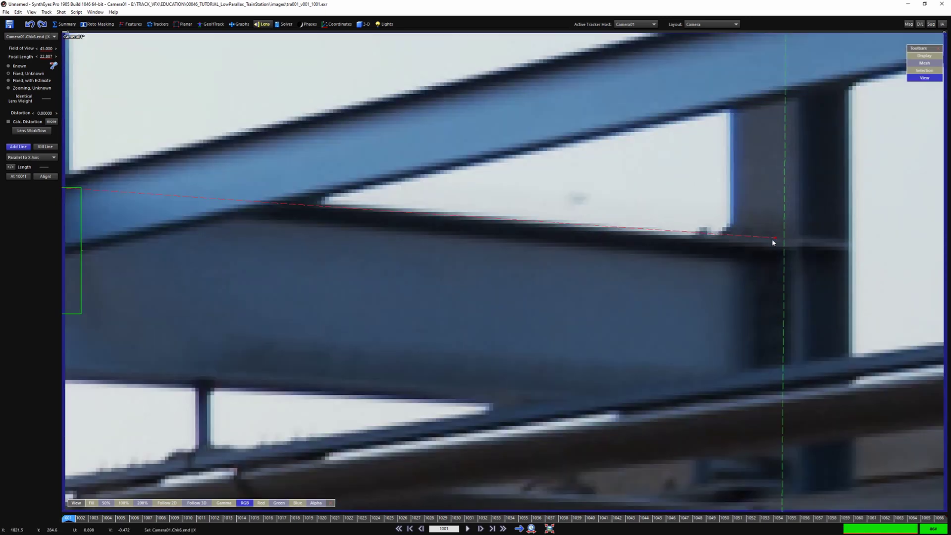
scroll(775, 237, "down", 5)
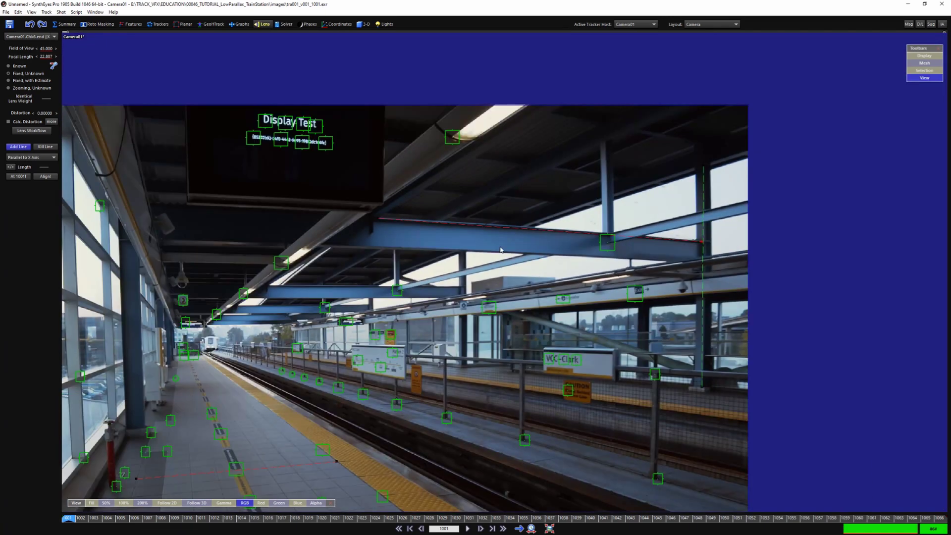
Add an alignment line along the second blue roof beam's upper edge, set to Parallel to X Axis
scroll(327, 290, "up", 8)
middle_click_drag(326, 288, 369, 270)
scroll(368, 270, "down", 1)
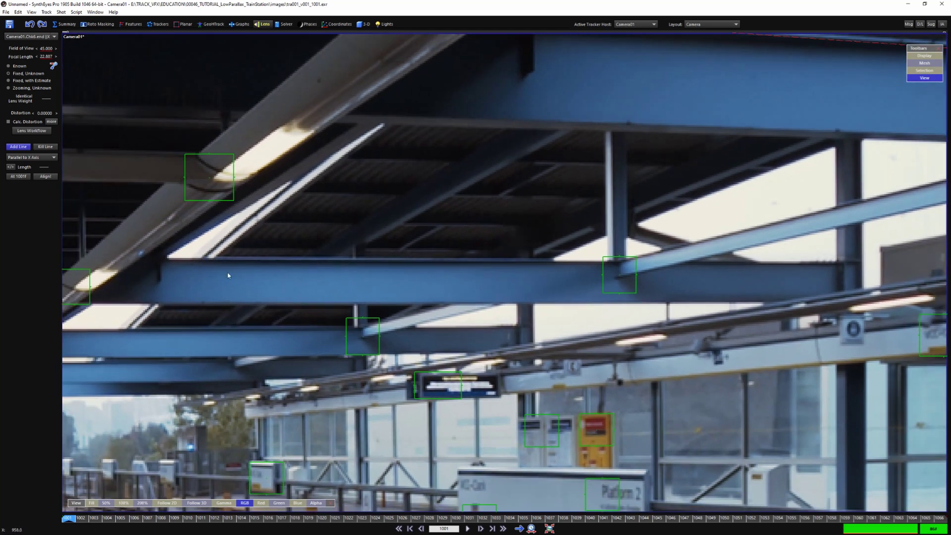
mouse_move(170, 261)
left_mouse_down()
mouse_move(789, 278)
mouse_move(837, 262)
left_mouse_up()
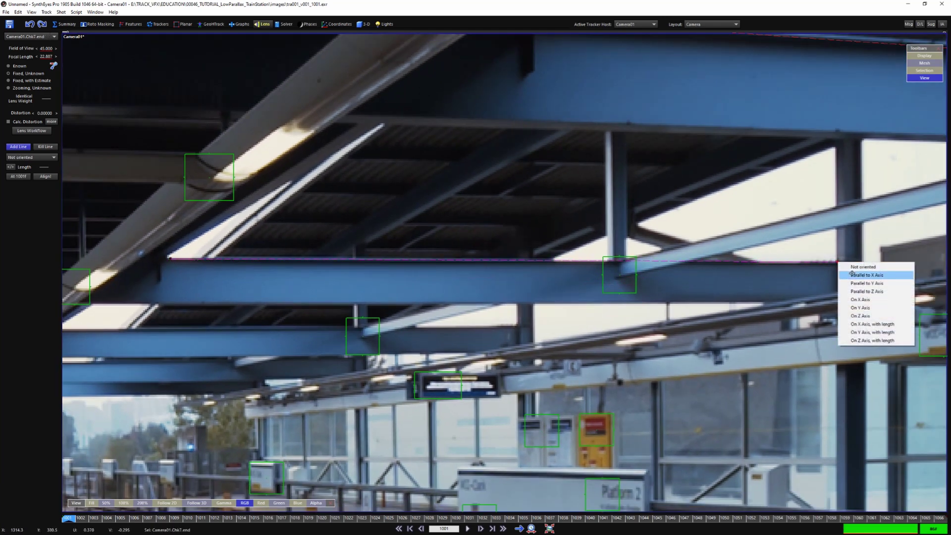
left_click(867, 275)
scroll(430, 330, "down", 5)
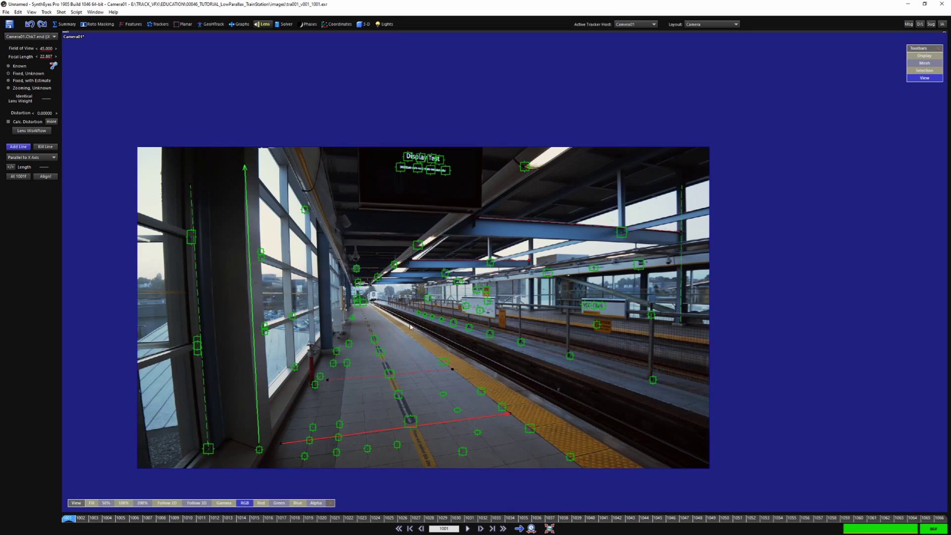
Add an alignment line along the yellow strip's inner edge from the near platform to its far end, set to Parallel to Z Axis
scroll(317, 381, "up", 3)
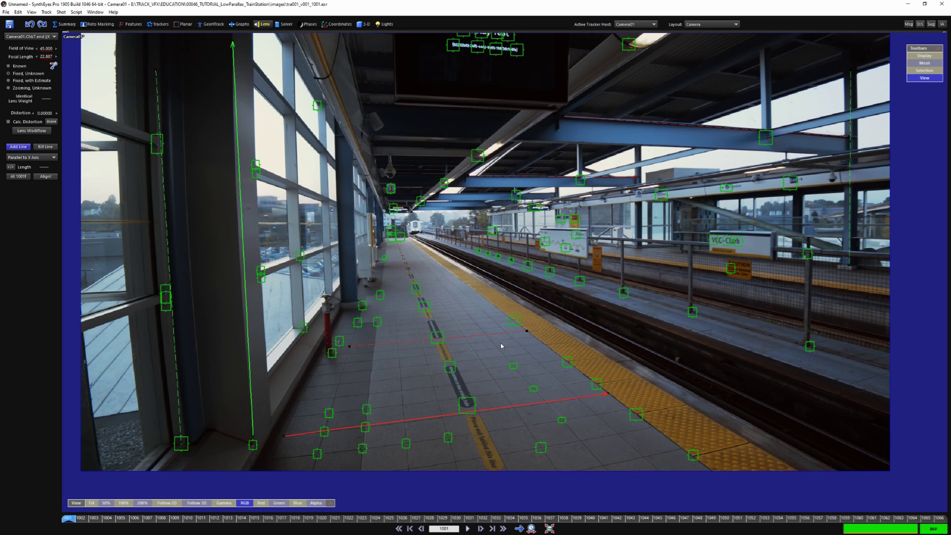
scroll(431, 349, "up", 2)
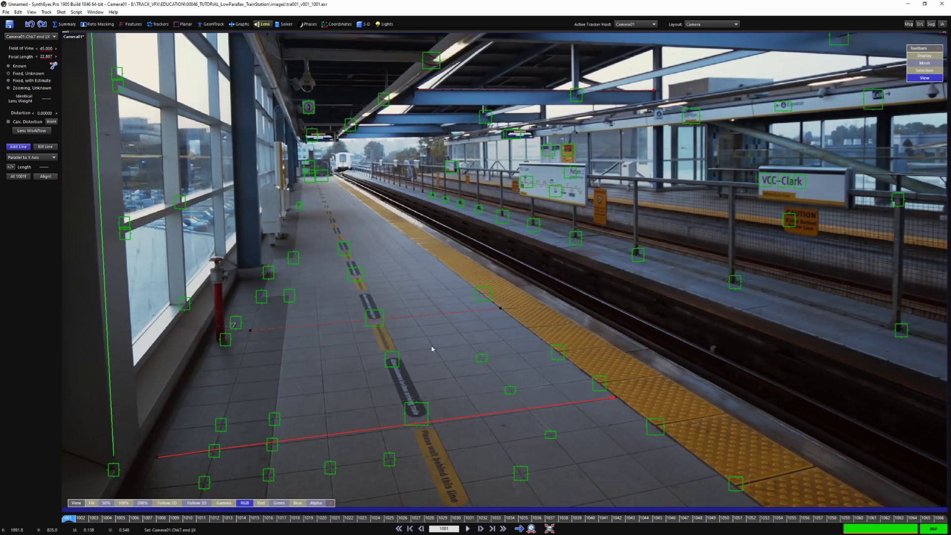
middle_click_drag(432, 349, 279, 323)
scroll(279, 323, "up", 1)
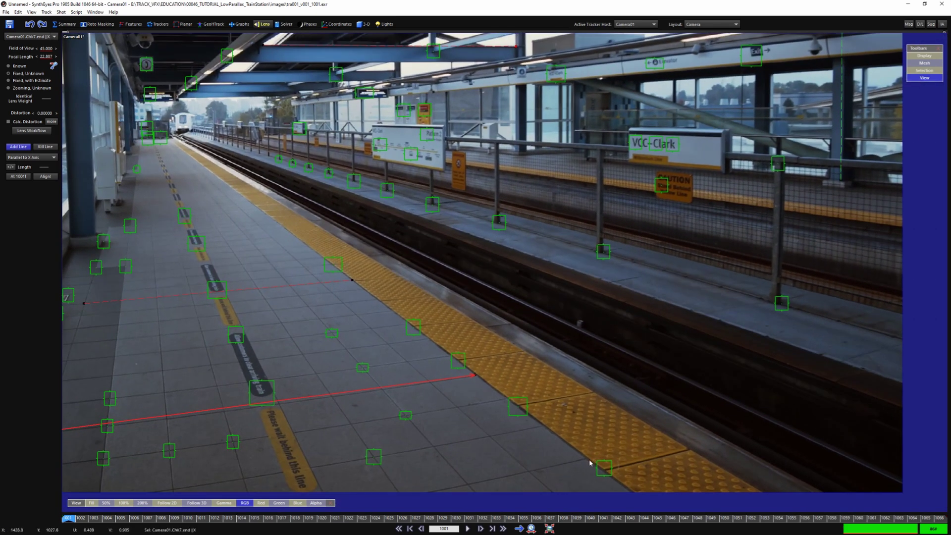
left_click_drag(590, 463, 481, 346)
left_click_drag(183, 153, 180, 150)
right_click(178, 148)
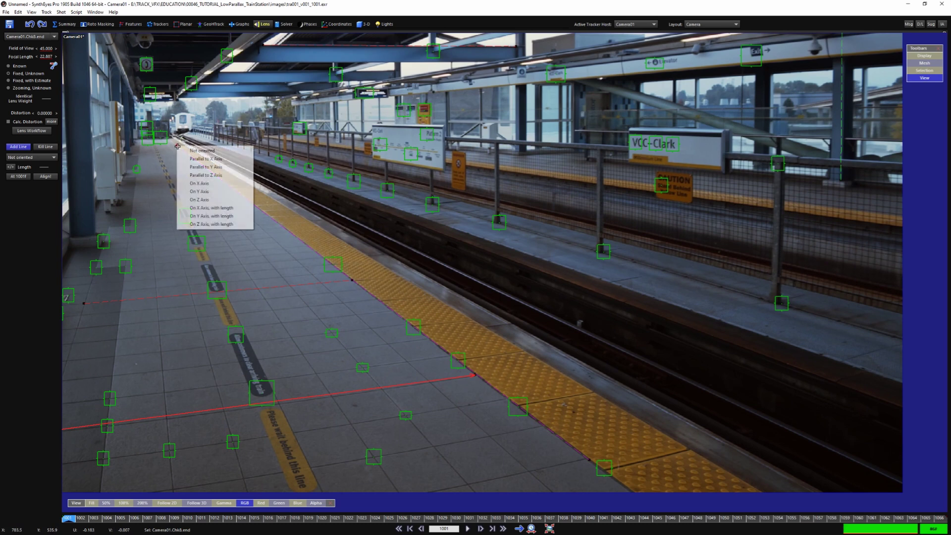
left_click(213, 176)
Add an alignment line along the lower edge of the far platform's overhead sign band to the image border, set to Parallel to Z Axis
middle_click_drag(579, 139, 463, 319)
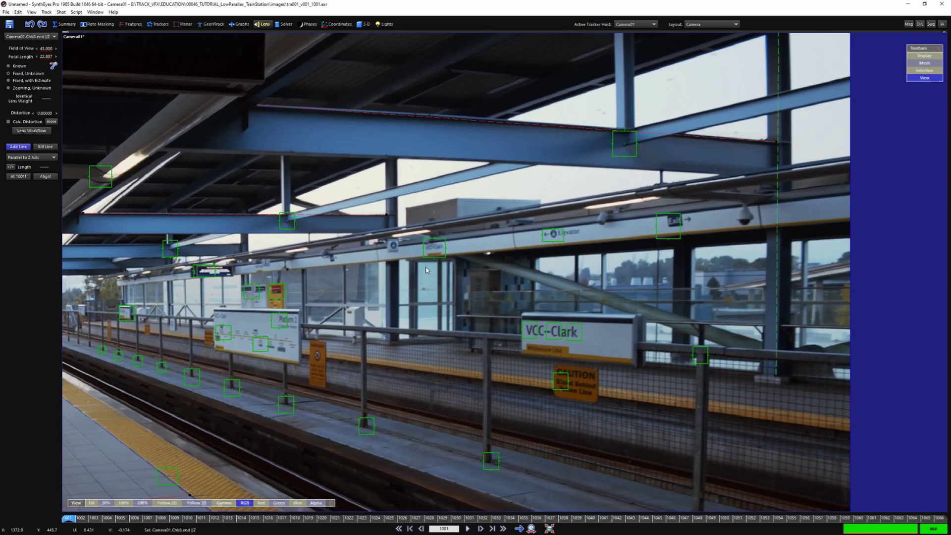
left_click_drag(119, 285, 596, 262)
left_click_drag(812, 227, 847, 221)
right_click(848, 220)
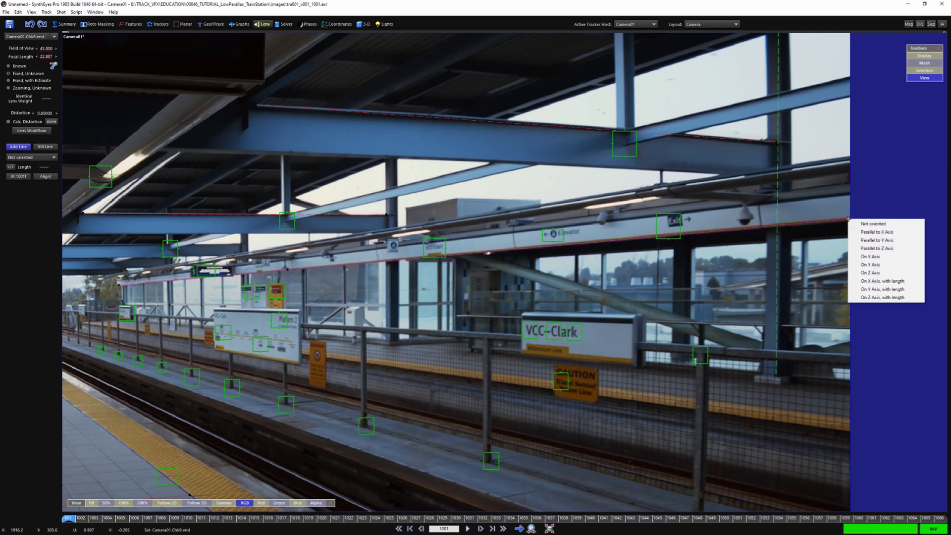
left_click(877, 248)
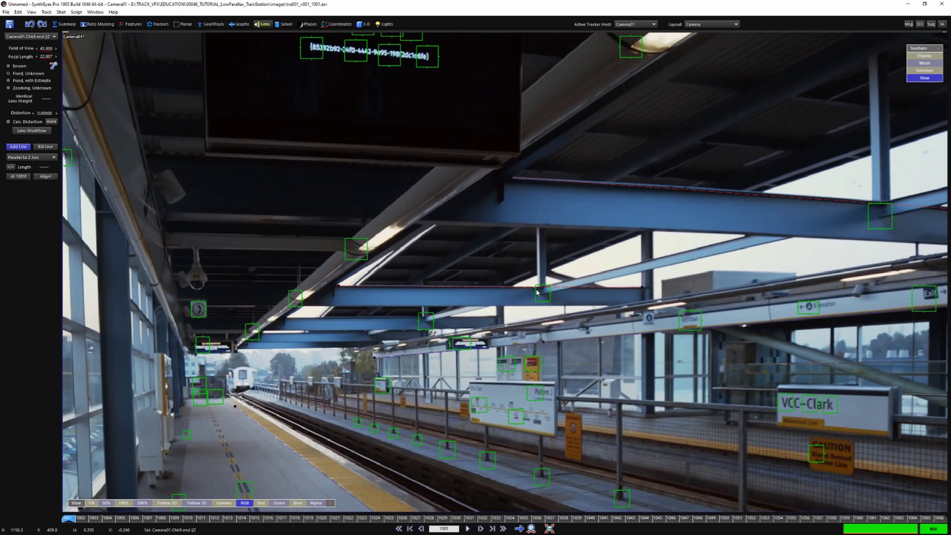
Add an alignment line along the yellow pipe running above the window wall, set to Parallel to Z Axis
middle_click_drag(536, 292, 592, 263)
middle_click_drag(226, 230, 463, 355)
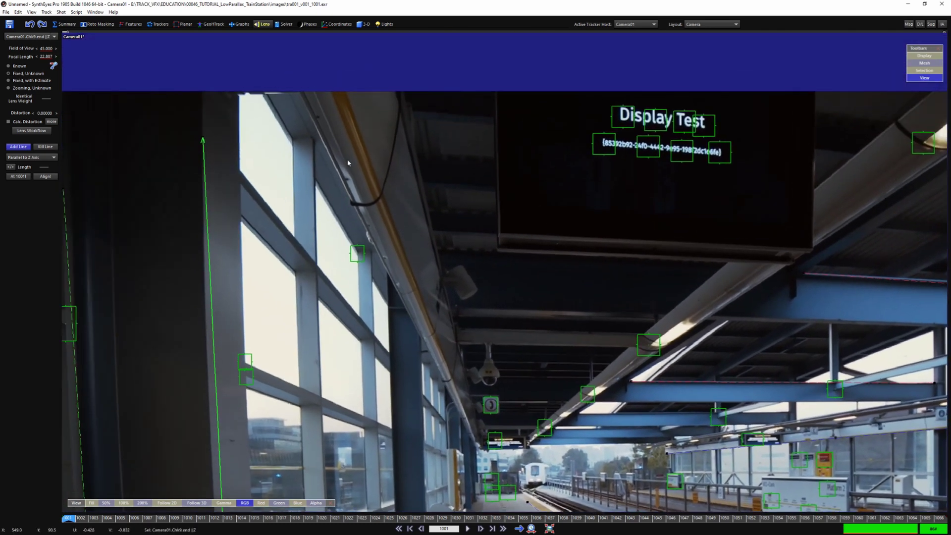
left_click(337, 105)
left_click_drag(464, 413, 428, 340)
right_click(439, 355)
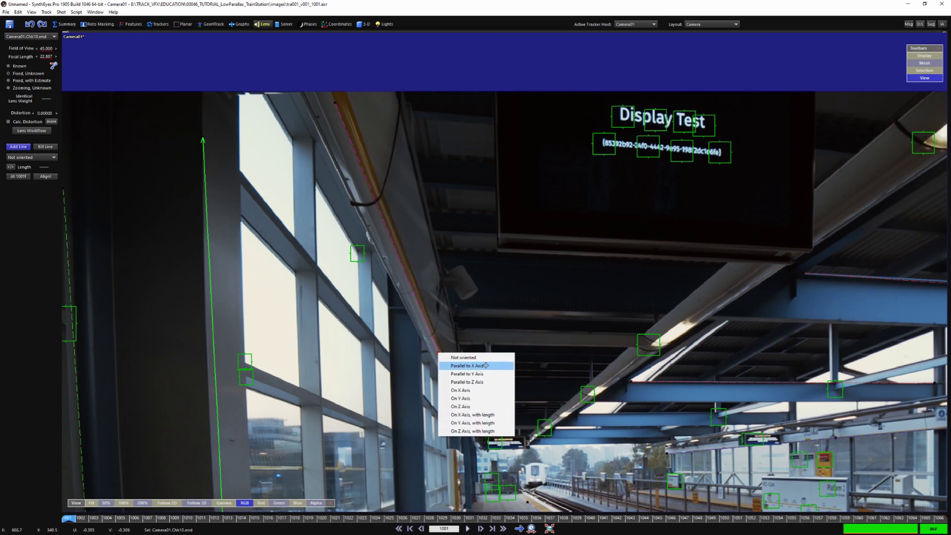
left_click(467, 382)
Show the lens grid over the whole camera image
scroll(402, 334, "down", 3)
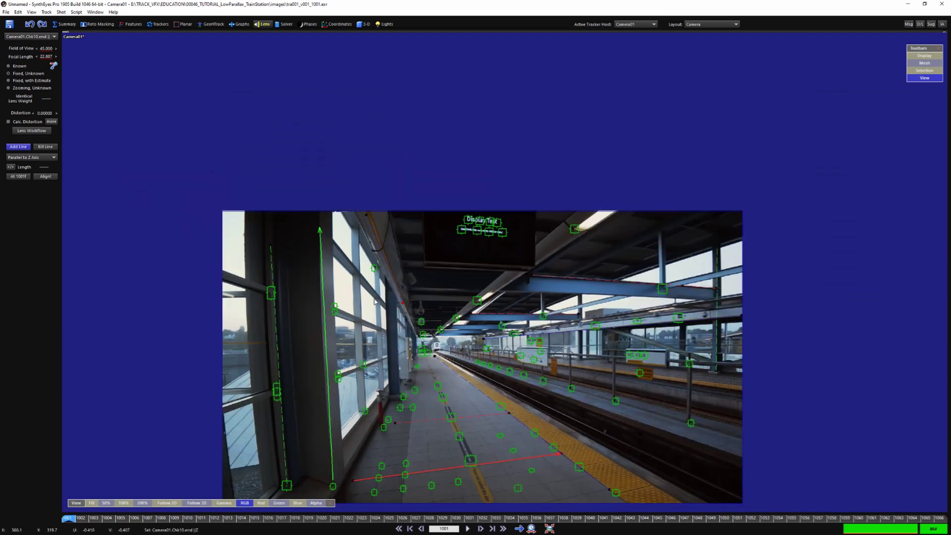
scroll(402, 333, "up", 2)
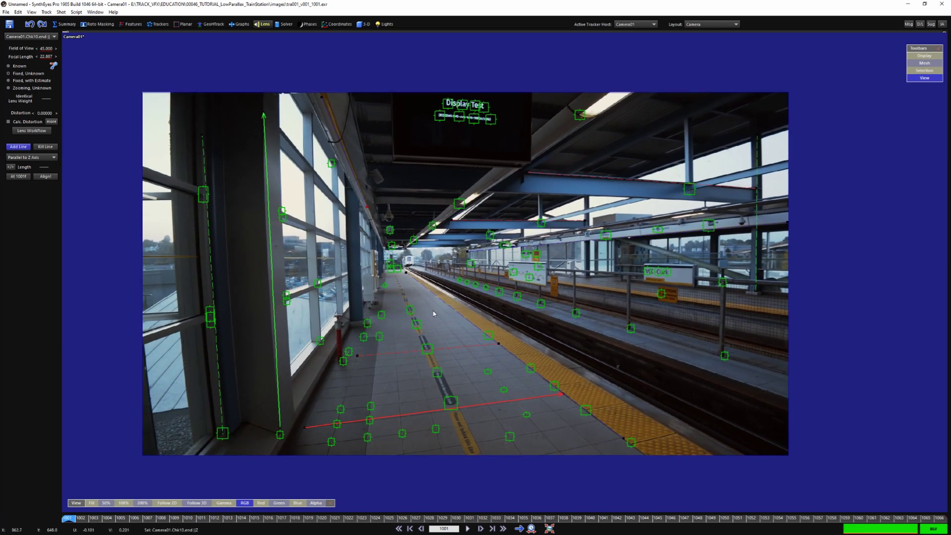
right_click(347, 174)
mouse_move(424, 201)
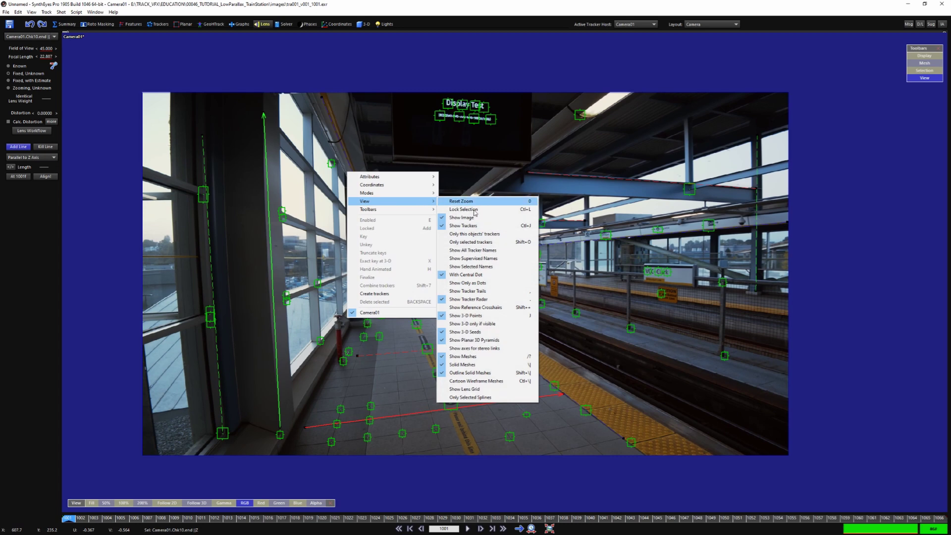
left_click(466, 389)
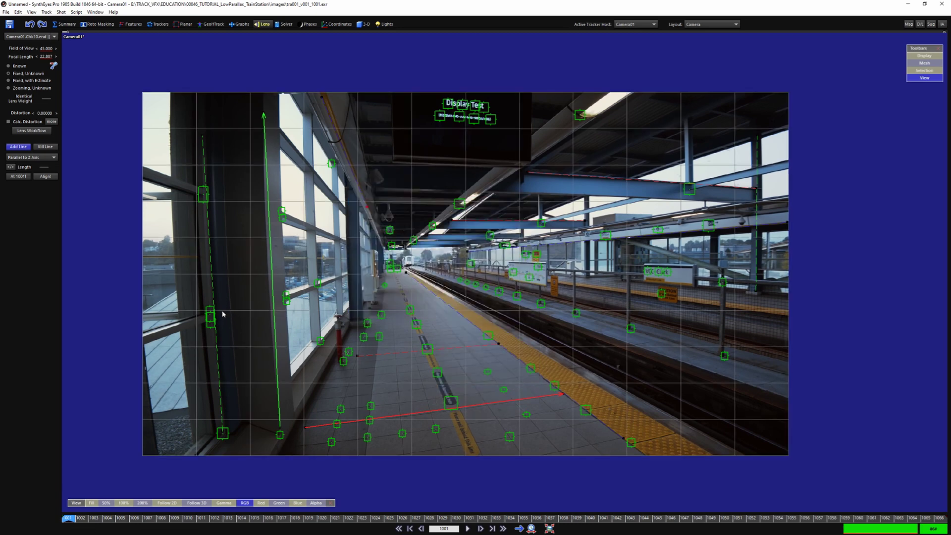
Set the lens distortion to about -0.02, judging the bend of the vertical alignment lines against the window-side columns
scroll(223, 314, "up", 1)
middle_click_drag(223, 302, 260, 279)
scroll(248, 276, "up", 1)
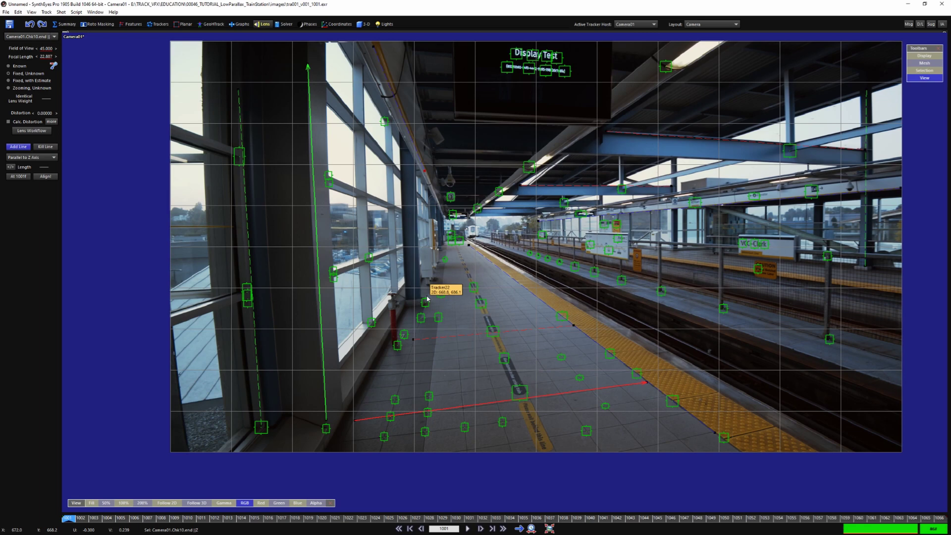
scroll(296, 224, "up", 3)
middle_click_drag(288, 231, 411, 247)
scroll(376, 266, "up", 2)
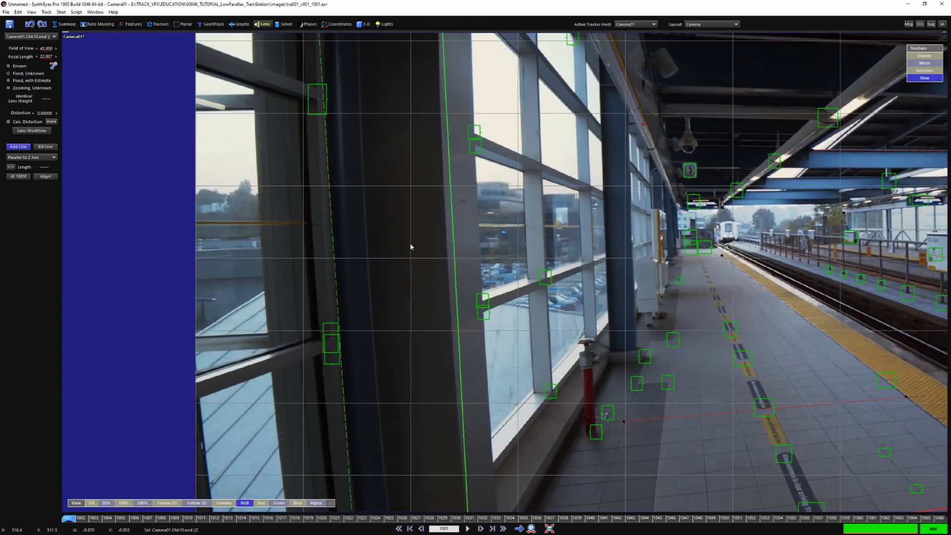
scroll(410, 246, "up", 2)
scroll(396, 287, "up", 1)
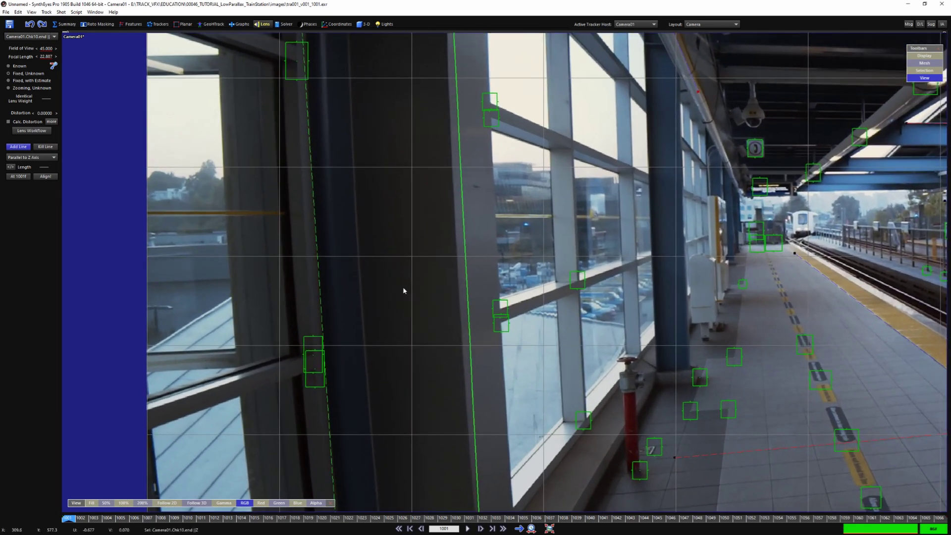
scroll(439, 299, "down", 3)
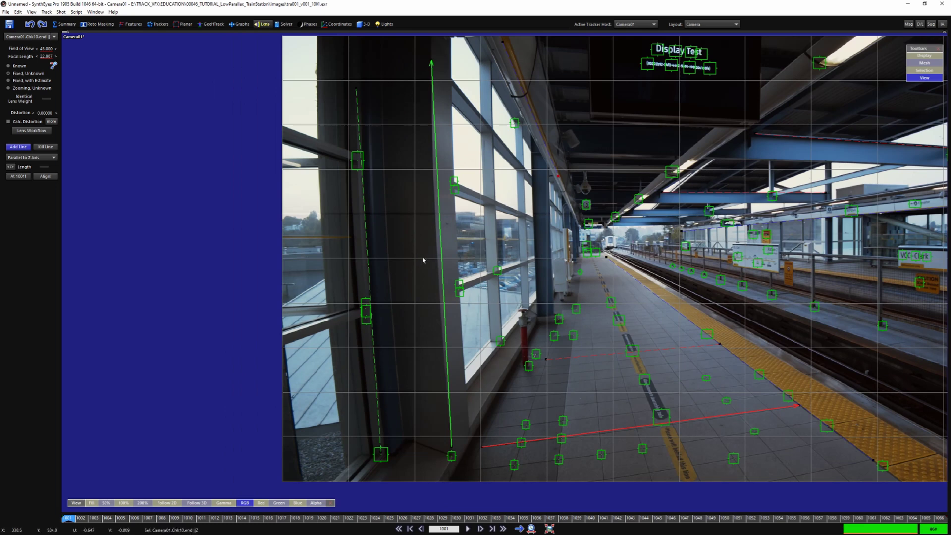
scroll(414, 266, "up", 3)
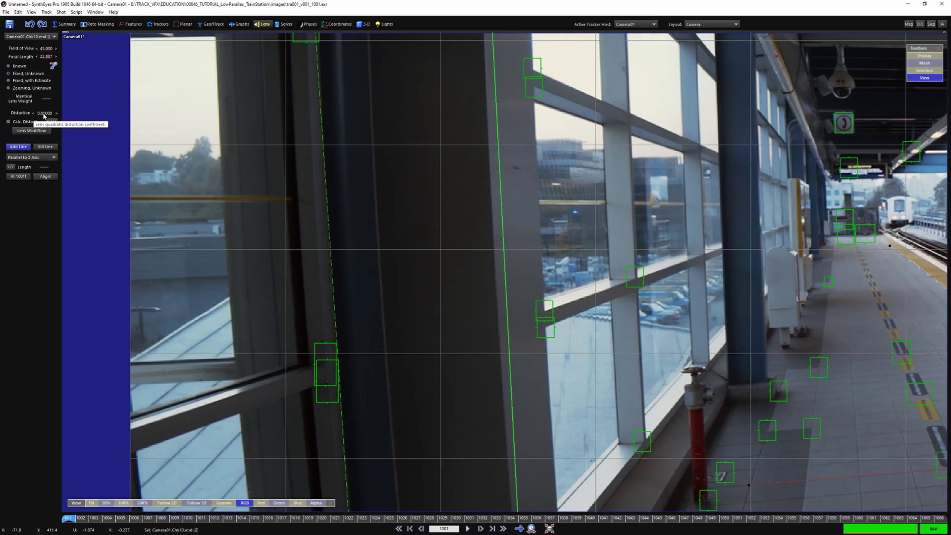
left_click_drag(44, 113, 4, 112)
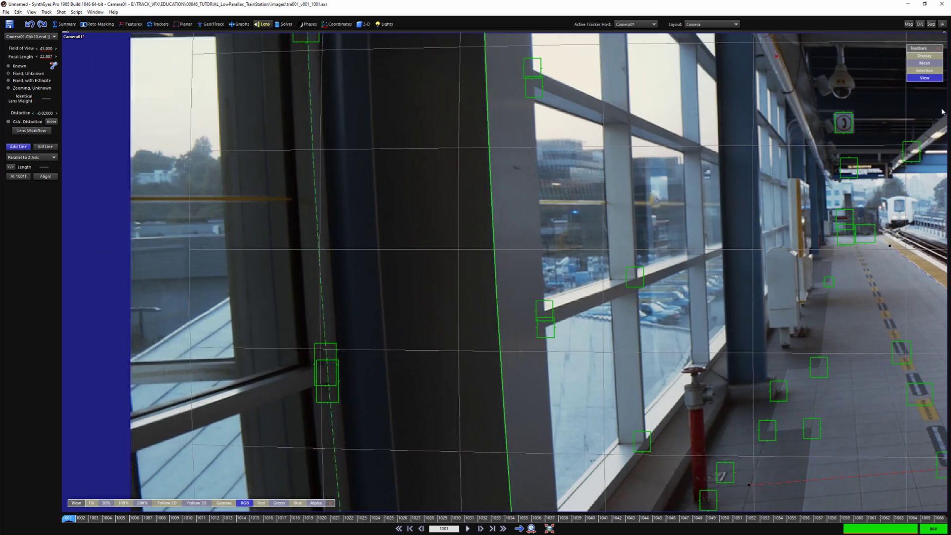
Look over the advanced lens controls, close them, and refine the lens distortion to about -0.019
left_click(51, 122)
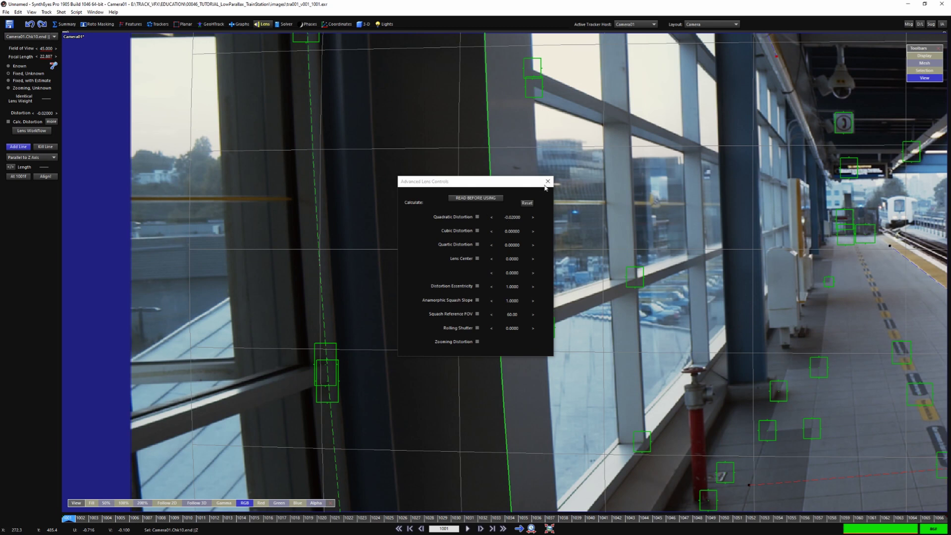
left_click(548, 182)
mouse_move(42, 114)
left_mouse_down()
mouse_move(64, 121)
mouse_move(51, 120)
left_mouse_up()
Examine how the curved alignment lines fit the roof beams, far column, sign band and platform edge across the frame
scroll(171, 187, "down", 3)
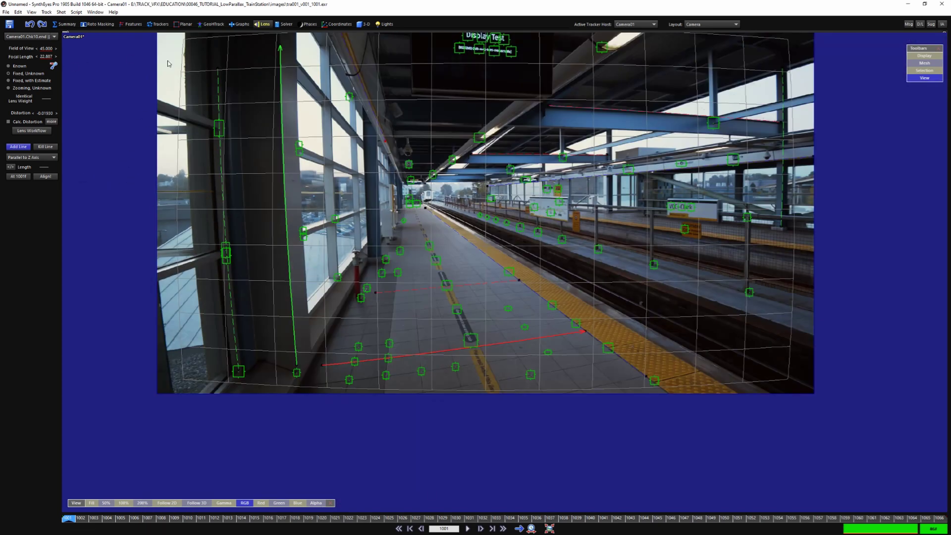
middle_click_drag(527, 245, 525, 319)
middle_click_drag(666, 192, 724, 205)
scroll(740, 193, "up", 4)
scroll(739, 189, "up", 2)
middle_click_drag(687, 234, 600, 227)
middle_click_drag(825, 226, 631, 215)
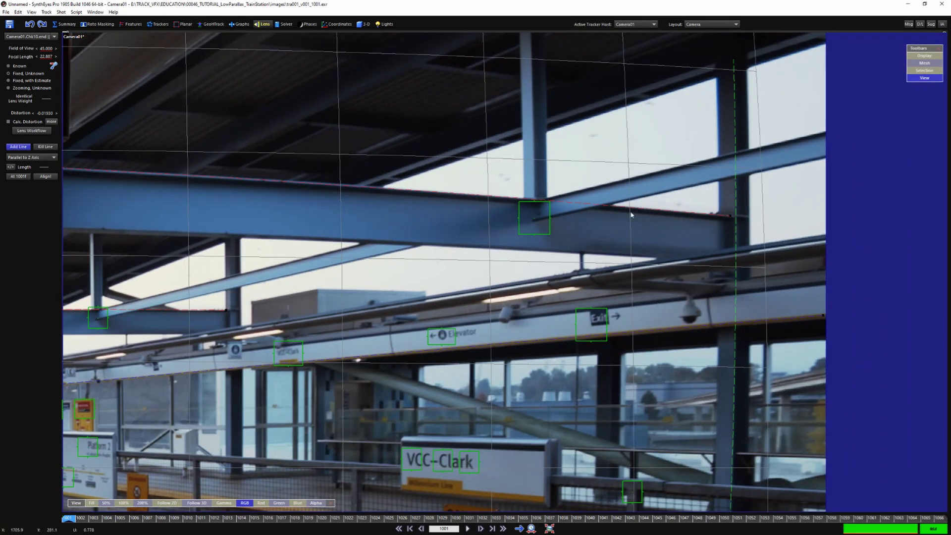
middle_click_drag(257, 293, 103, 257)
middle_click_drag(219, 356, 528, 293)
scroll(528, 292, "down", 8)
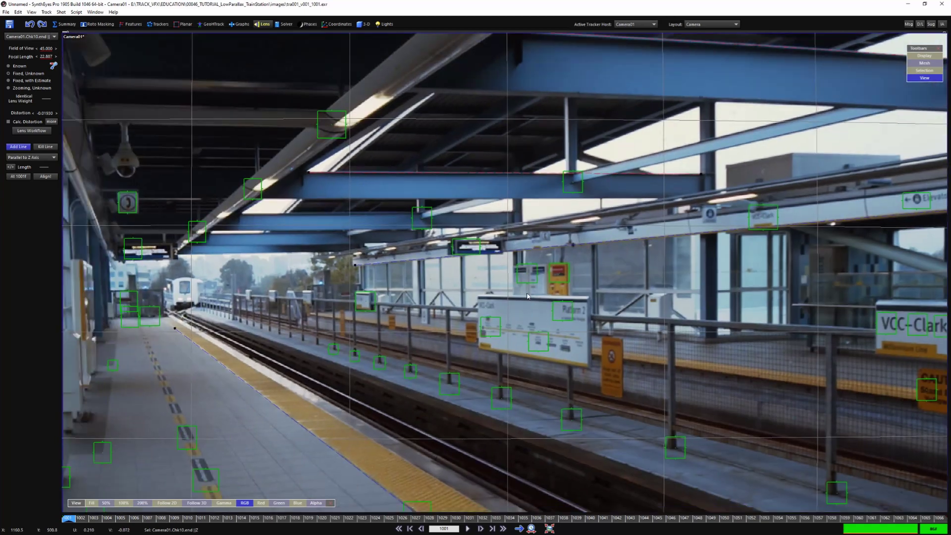
middle_click_drag(317, 281, 499, 208)
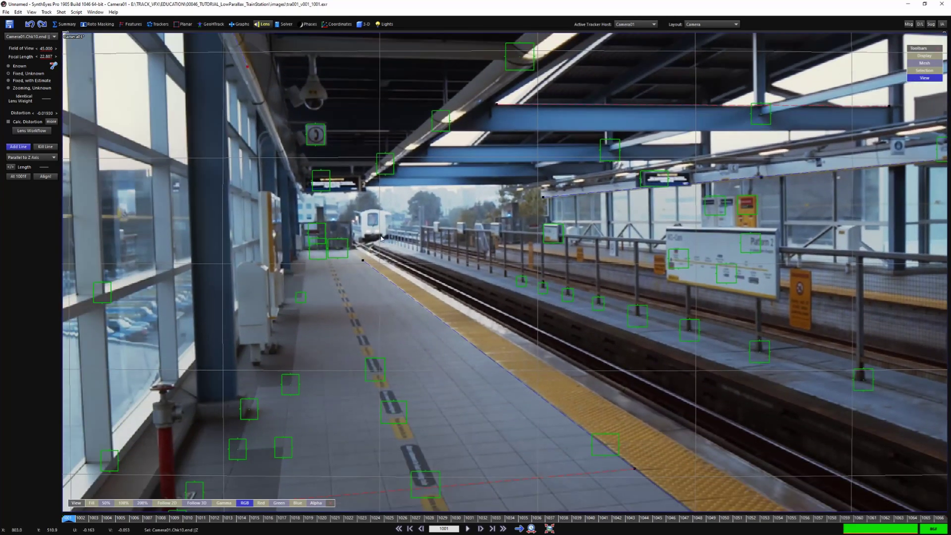
scroll(378, 237, "down", 3)
scroll(378, 237, "down", 3)
middle_click_drag(470, 250, 529, 267)
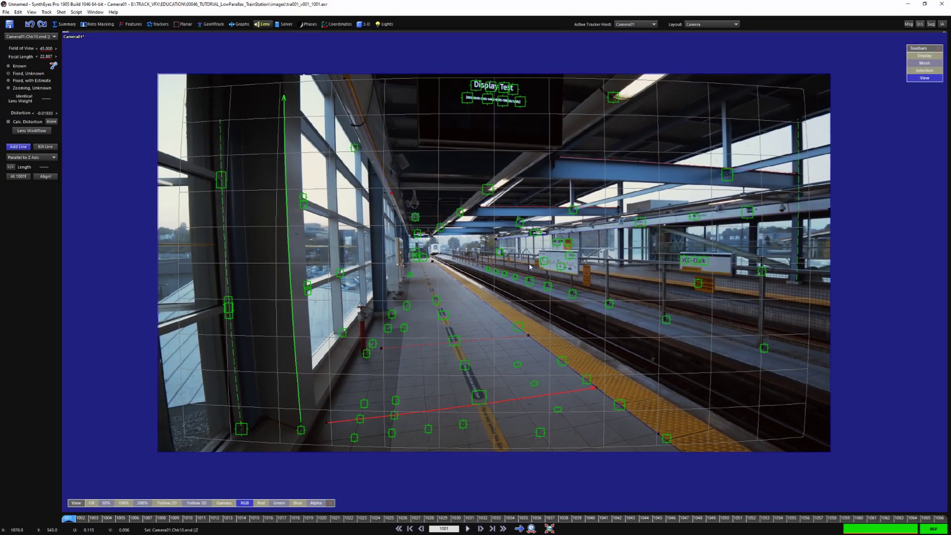
Switch to the perspective view and examine the whole undistorted image
key("8")
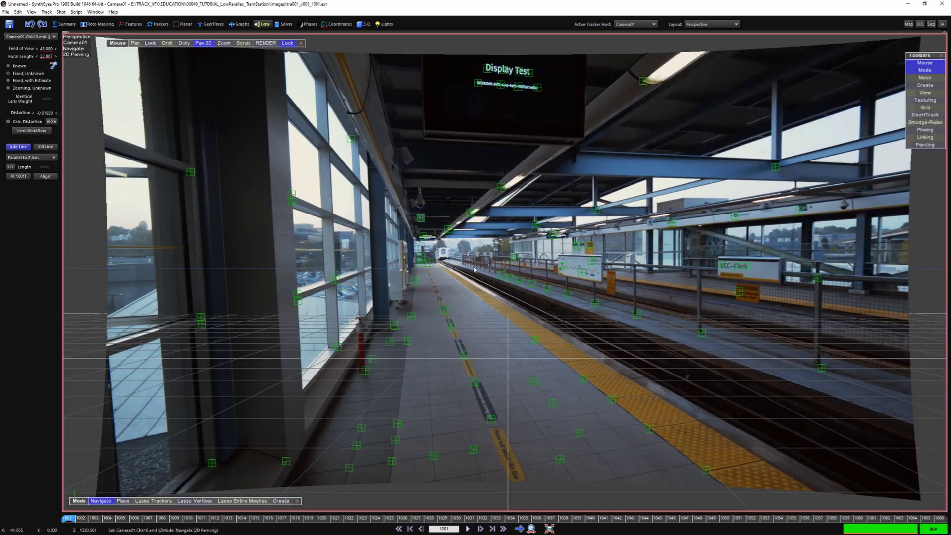
scroll(492, 330, "down", 2)
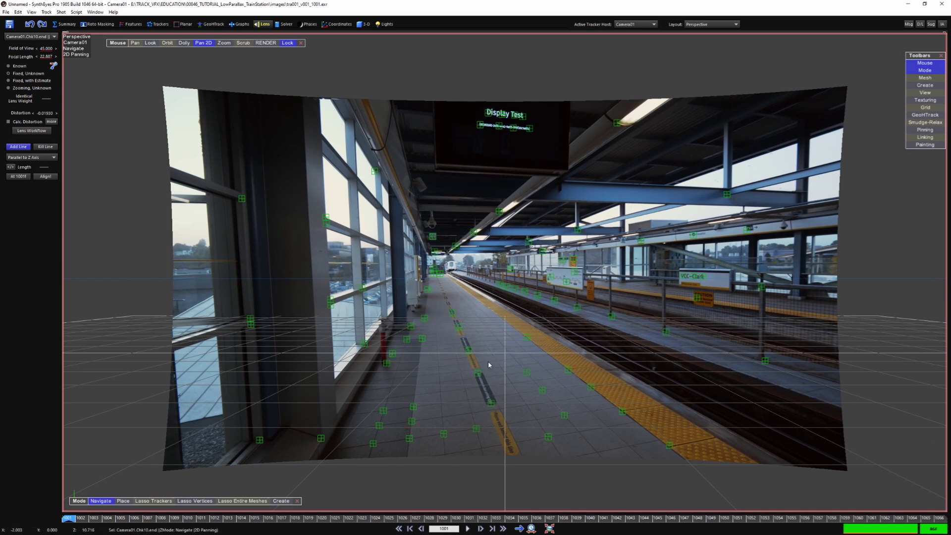
middle_click_drag(488, 351, 493, 345)
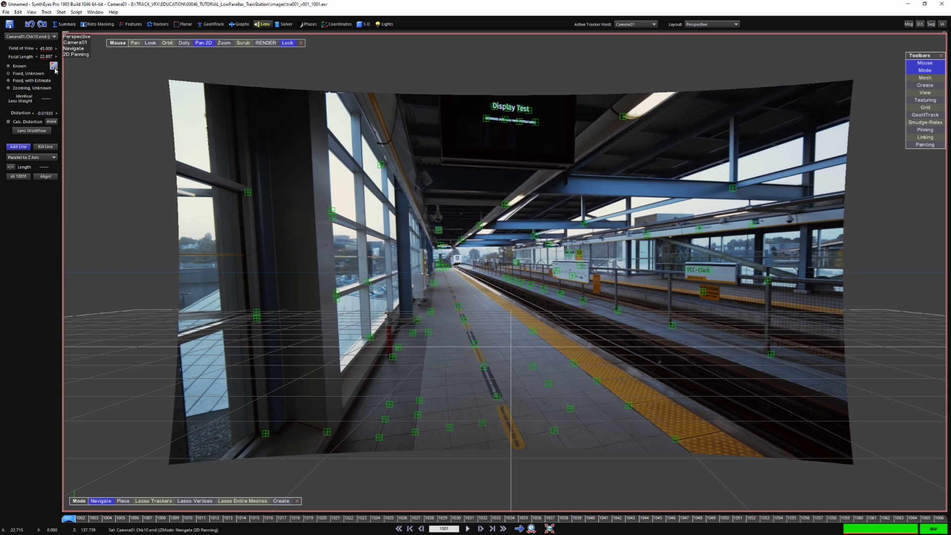
Align the camera to the alignment lines to compute its field of view and orientation, and check the ground grid against the platform
left_click(45, 177)
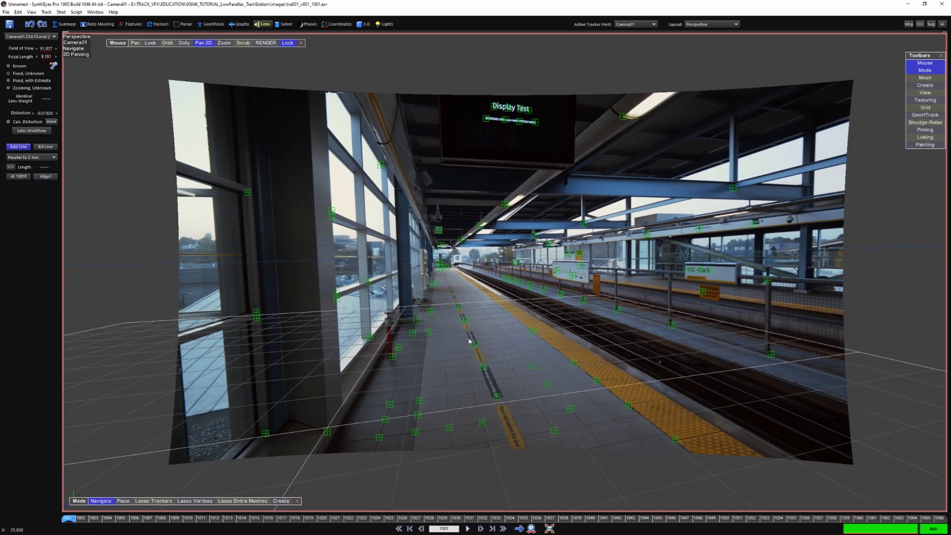
mouse_move(478, 354)
middle_mouse_down()
mouse_move(476, 374)
mouse_move(479, 352)
middle_mouse_up()
scroll(492, 340, "up", 3)
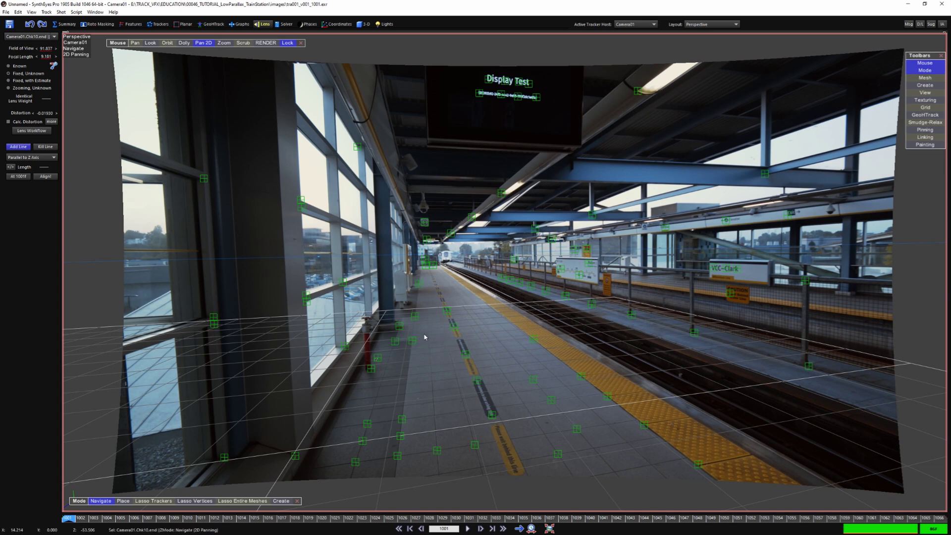
Return to the camera view, and switch to the Quad layout to see the aligned camera in the orthographic views
key("7")
scroll(468, 350, "up", 1)
middle_click_drag(467, 321, 467, 334)
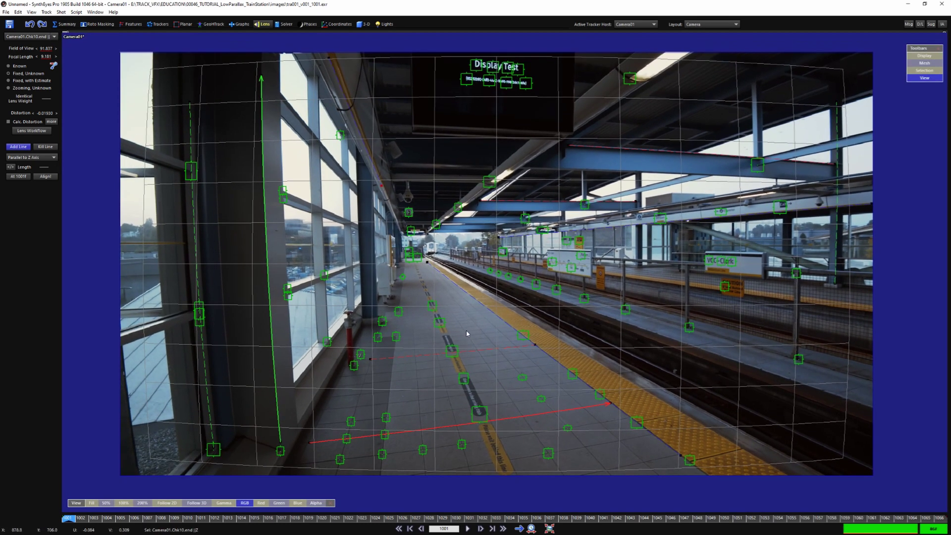
key("F4")
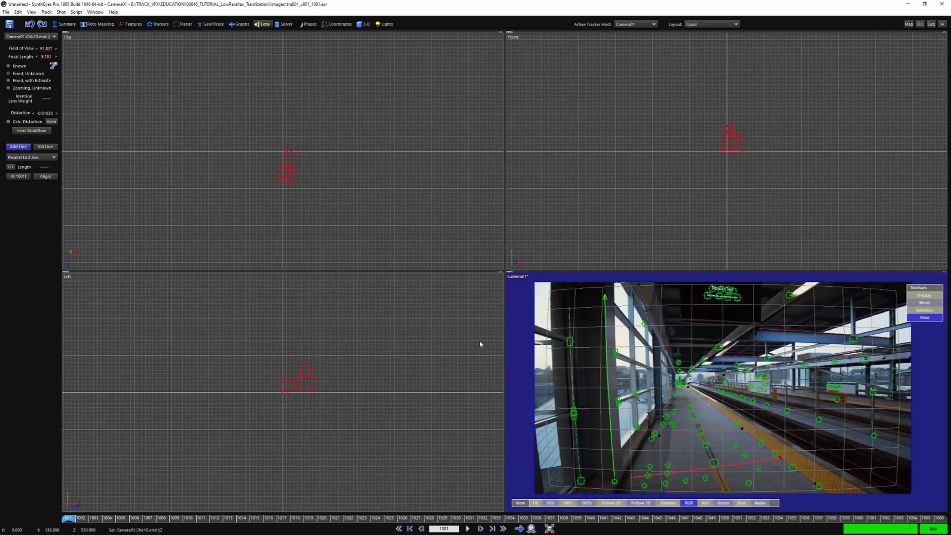
Examine in the perspective view how the ground grid fits the platform tiles and wall base, and return to the Quad layout
scroll(315, 161, "up", 2)
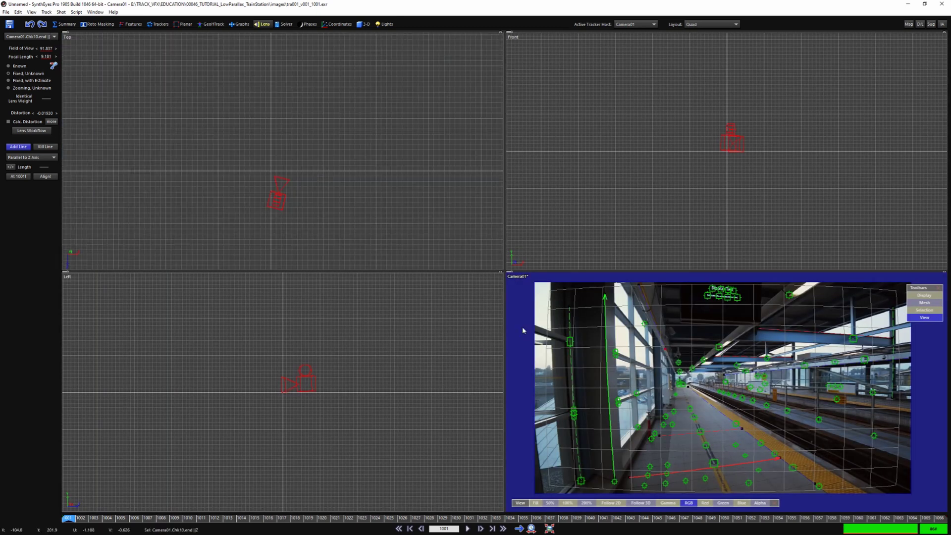
middle_click_drag(628, 441, 628, 406)
scroll(629, 405, "up", 2)
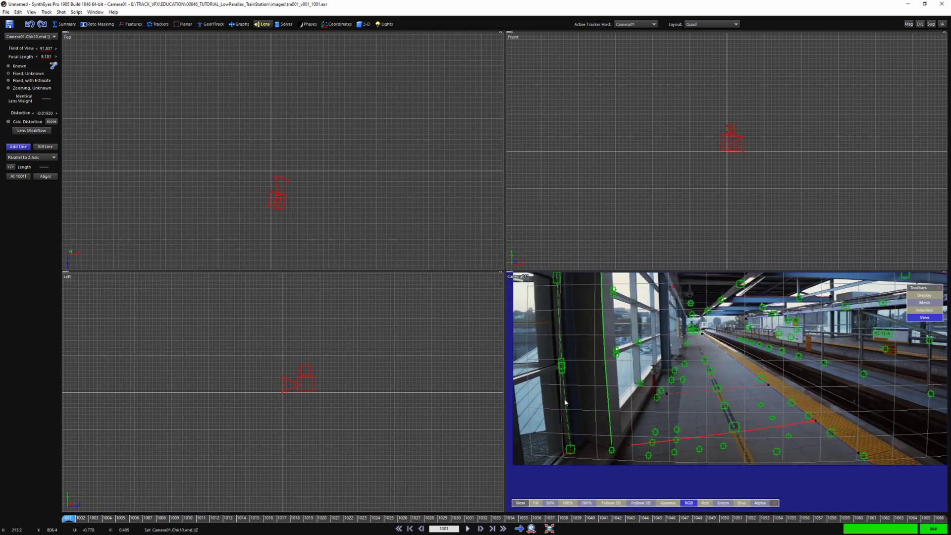
key("F5")
scroll(399, 393, "up", 3)
middle_click_drag(400, 393, 444, 273)
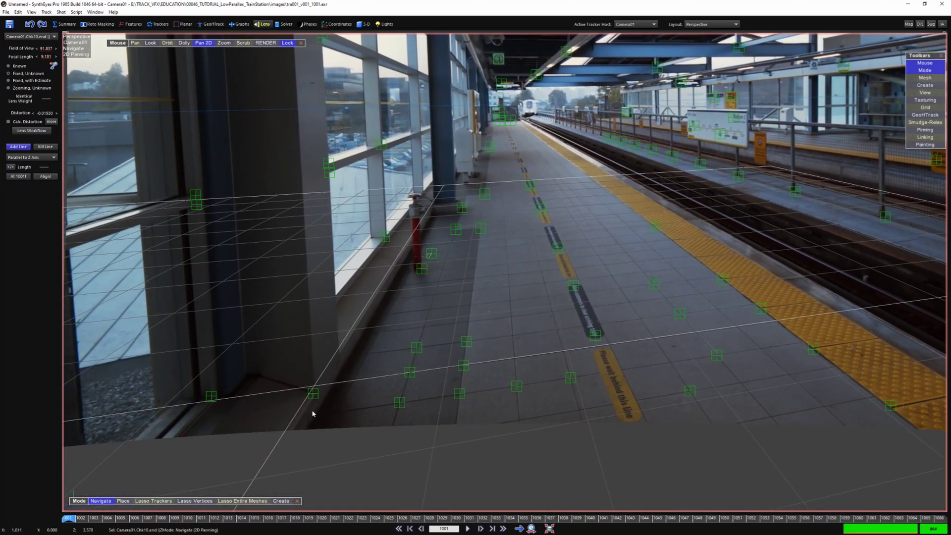
scroll(312, 414, "up", 2)
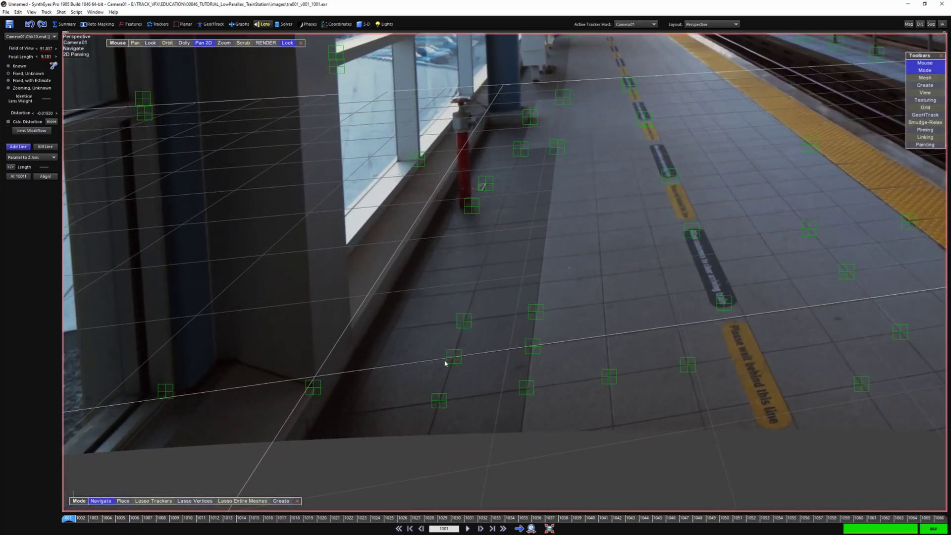
scroll(417, 353, "down", 2)
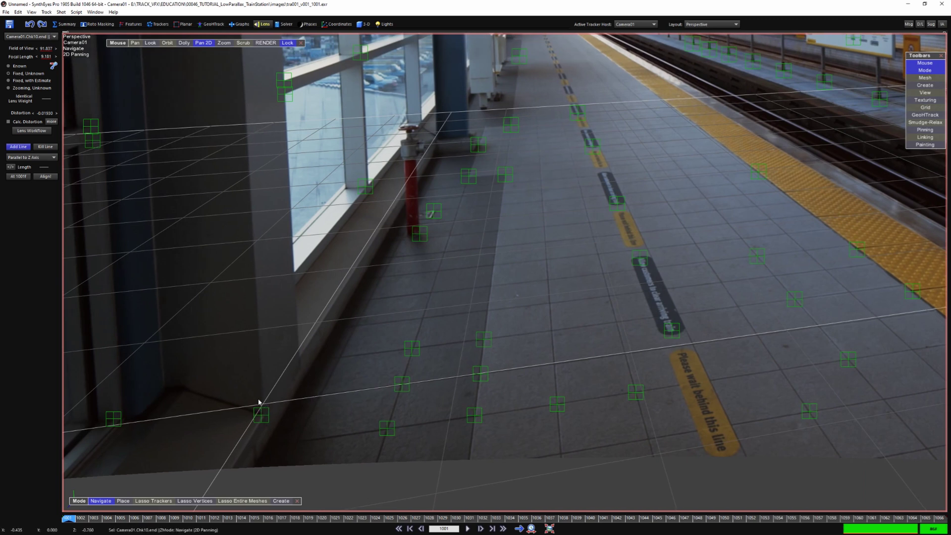
key("7")
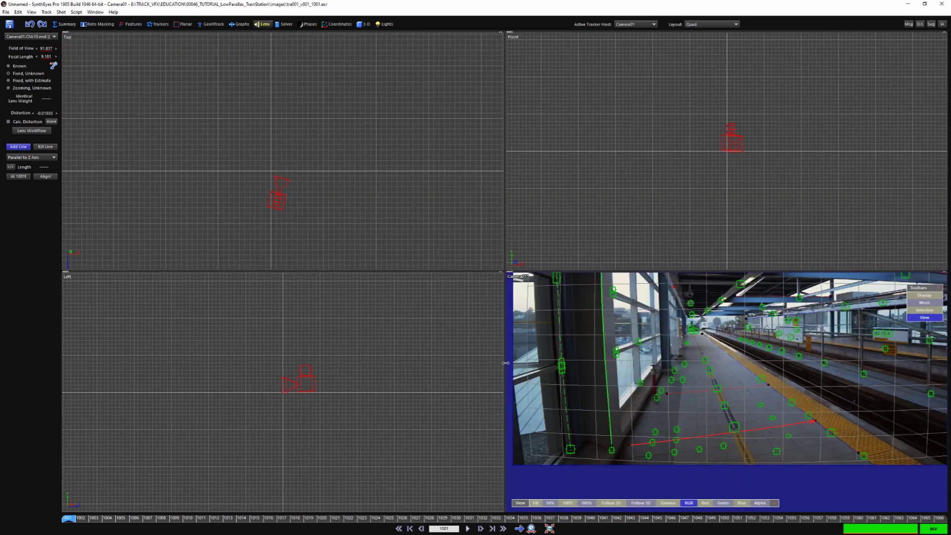
Enlarge the camera viewport and create a ground plane mesh of about 131 by 224 units ahead of the camera in the top view
left_click_drag(505, 271, 335, 164)
scroll(445, 302, "down", 3)
middle_click_drag(210, 94, 188, 108)
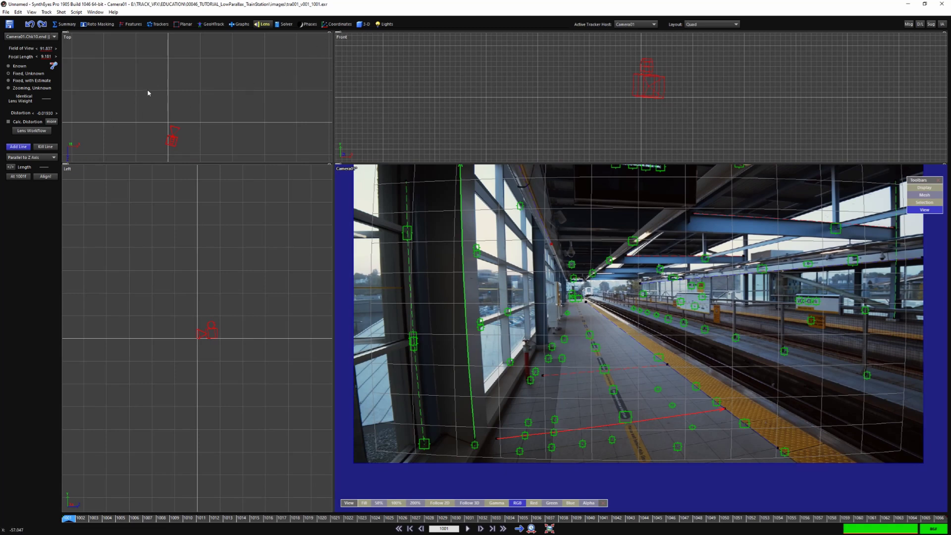
left_click(360, 25)
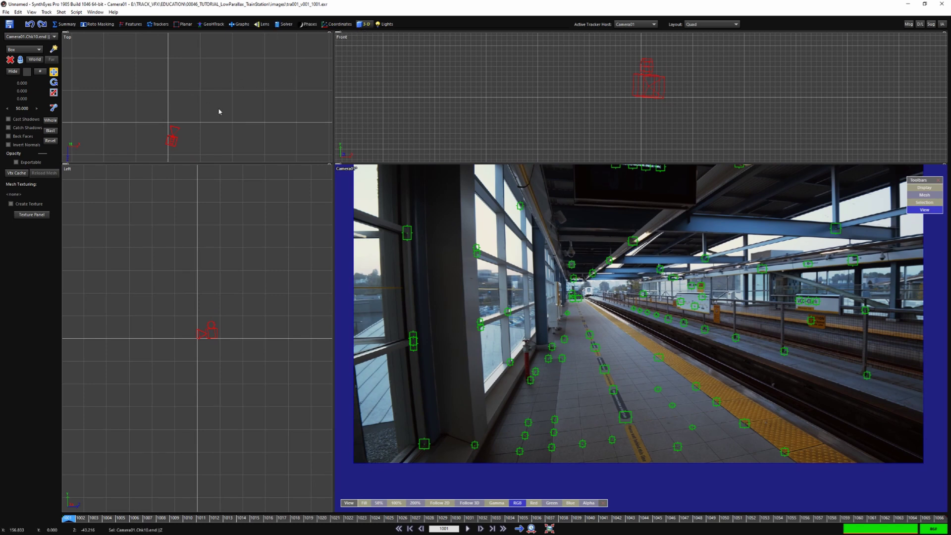
left_click(20, 50)
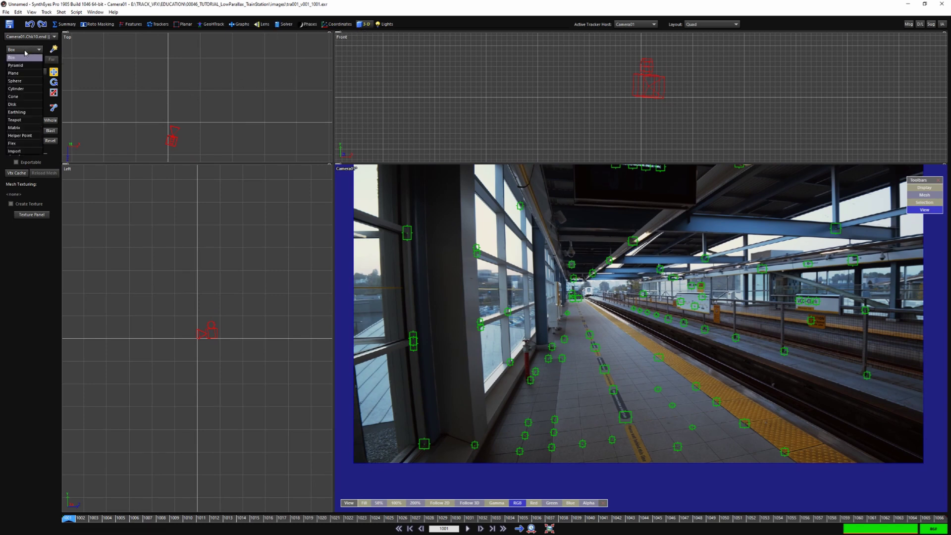
left_click(25, 77)
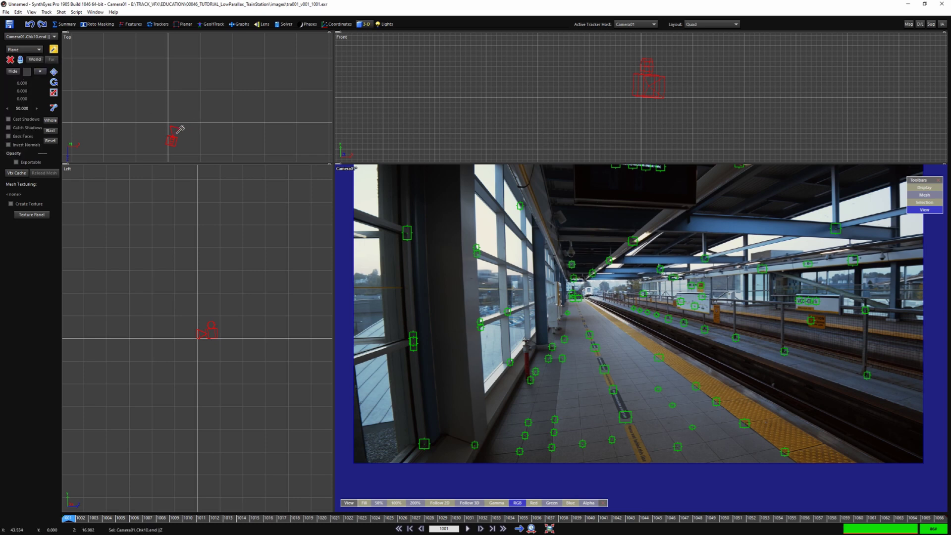
scroll(178, 127, "up", 2)
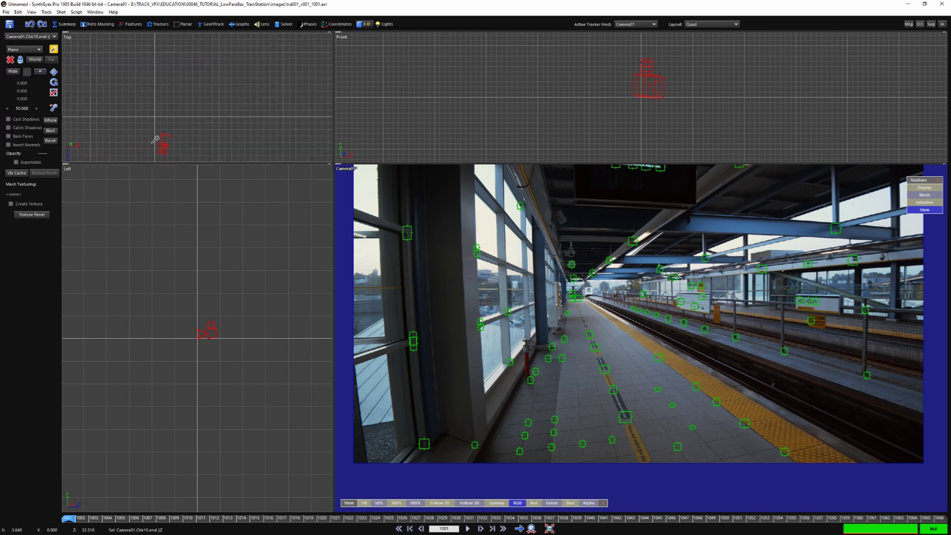
left_click_drag(152, 145, 238, 35)
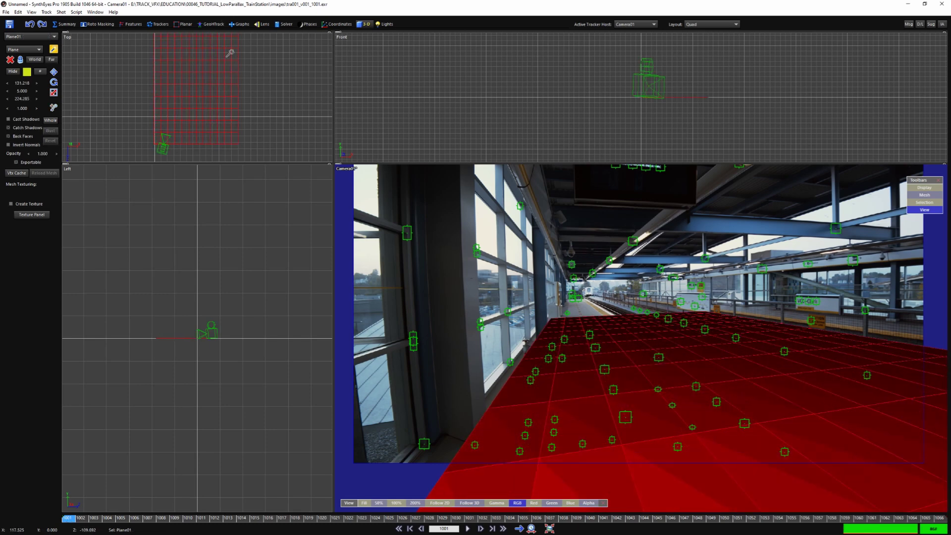
Turn off solid mesh display in the camera view and compare the wireframe plane with the platform tiles
scroll(216, 123, "down", 3)
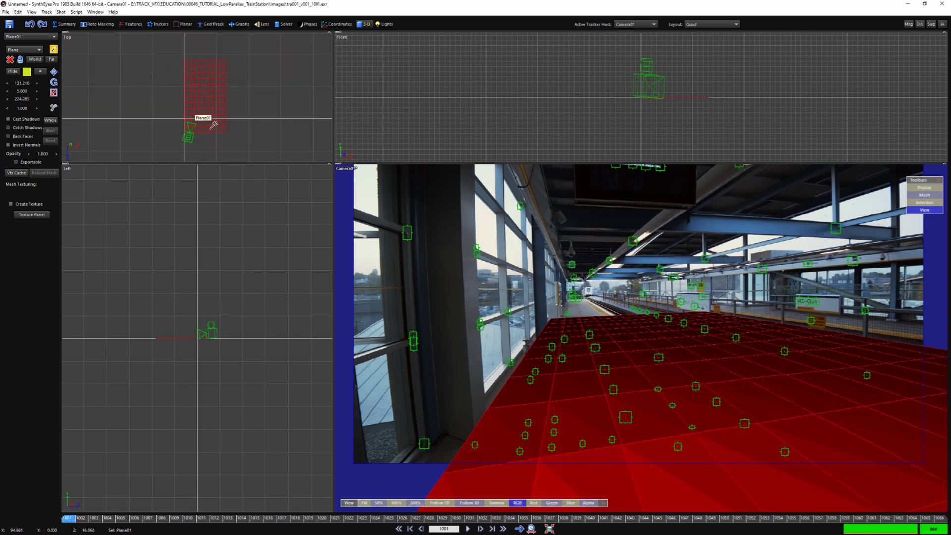
middle_click_drag(623, 318, 587, 331)
right_click(566, 301)
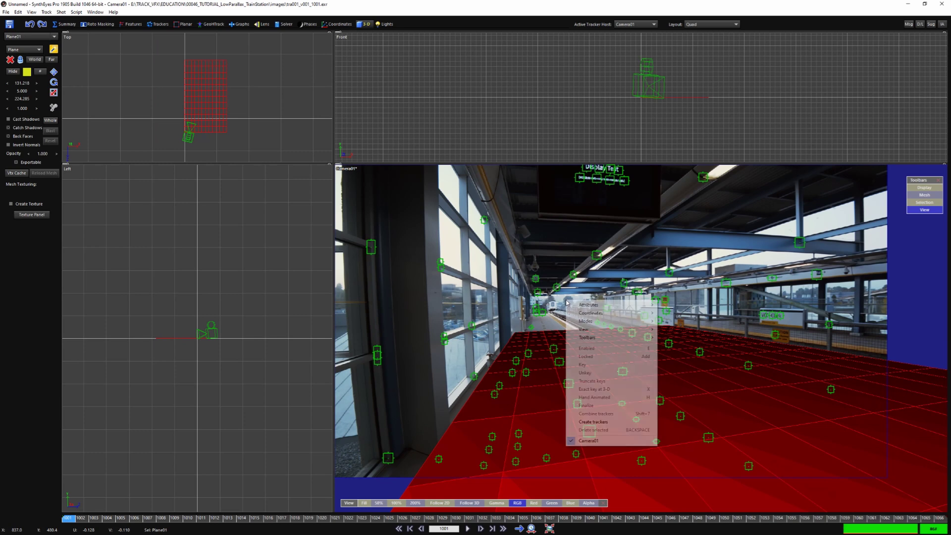
mouse_move(589, 329)
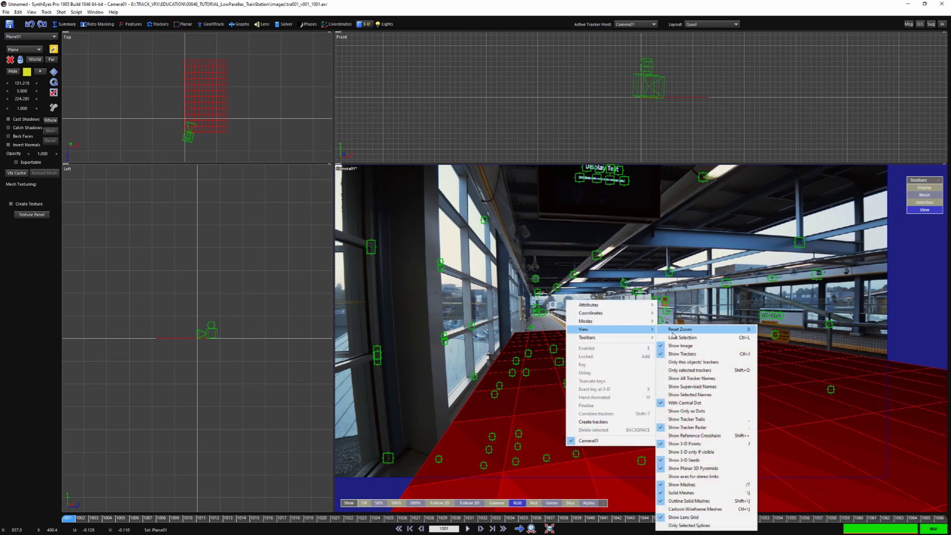
left_click(695, 493)
scroll(548, 399, "up", 3)
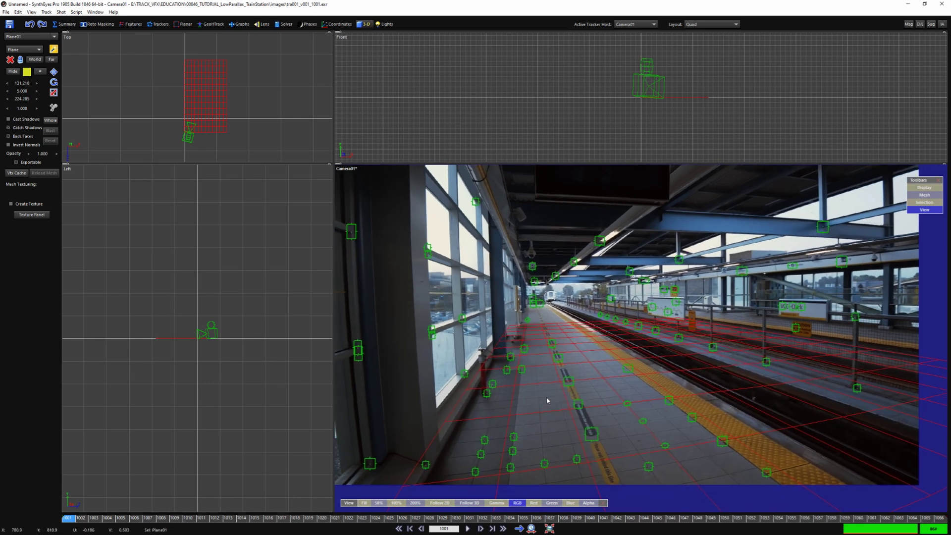
scroll(561, 371, "up", 5)
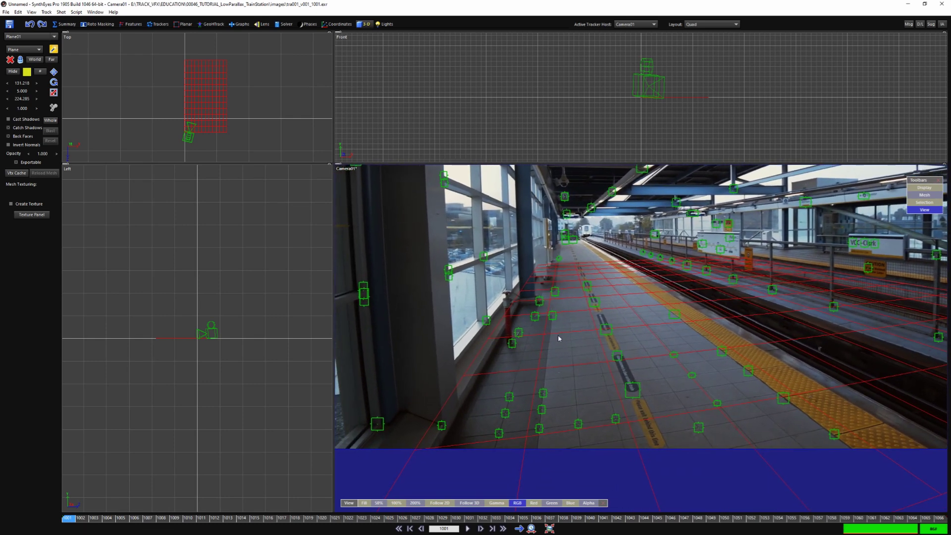
scroll(550, 339, "down", 8)
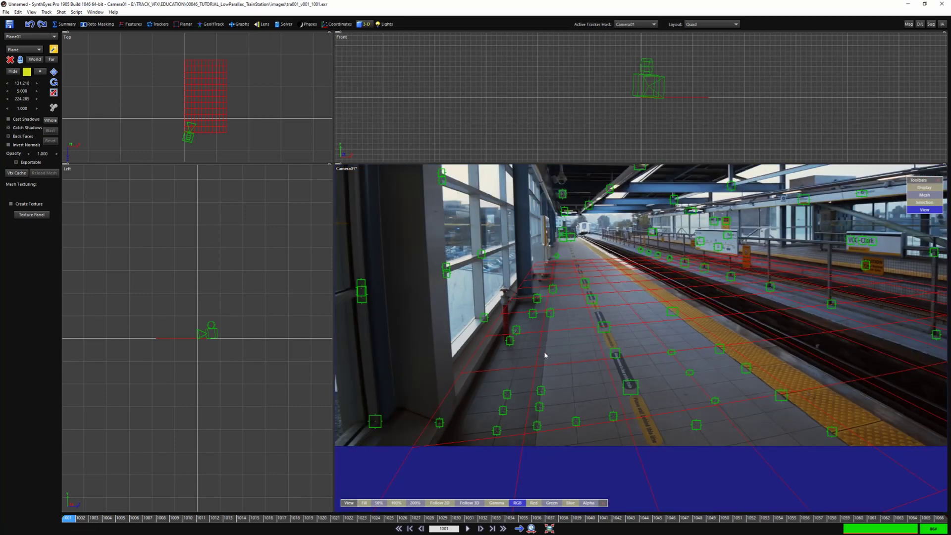
Enable the OpenGL camera view and inspect the plane over the platform
left_click(32, 12)
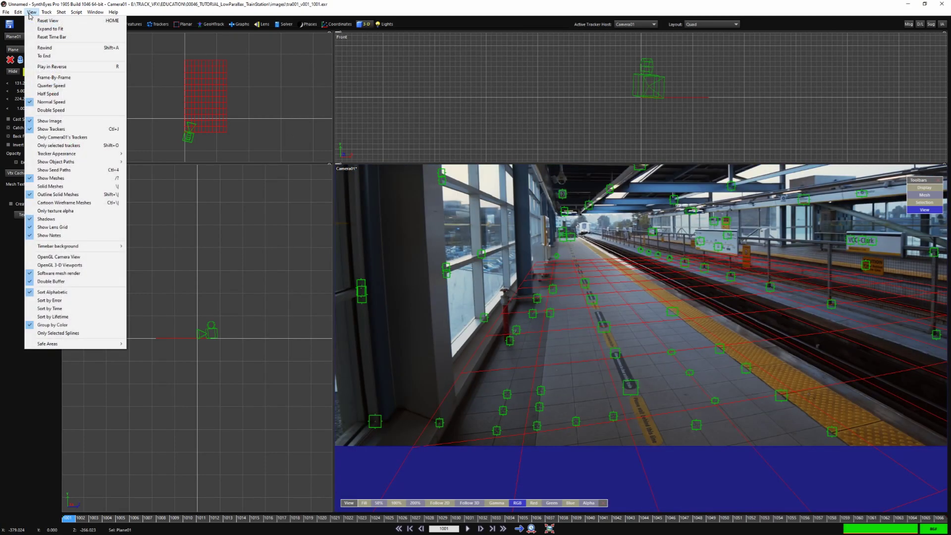
left_click(90, 258)
scroll(721, 413, "up", 3)
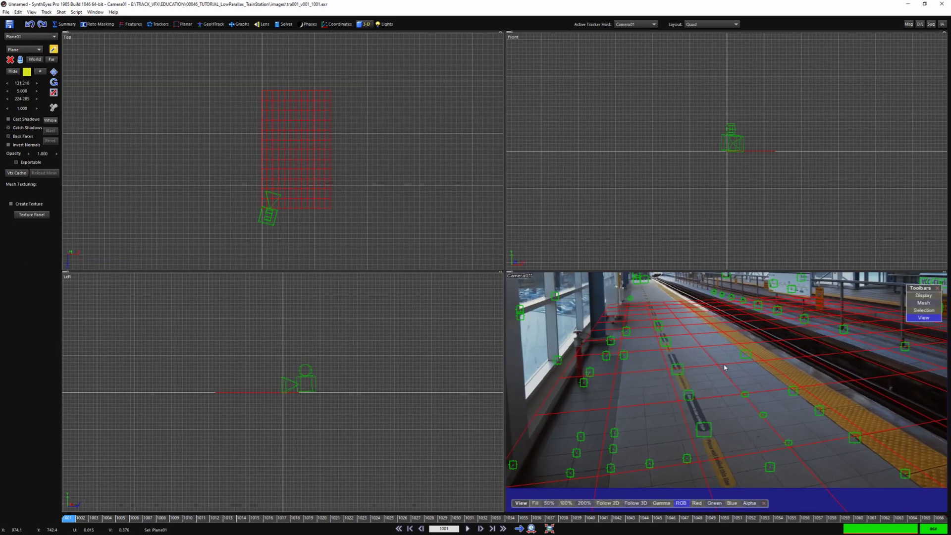
middle_click_drag(723, 367, 721, 396)
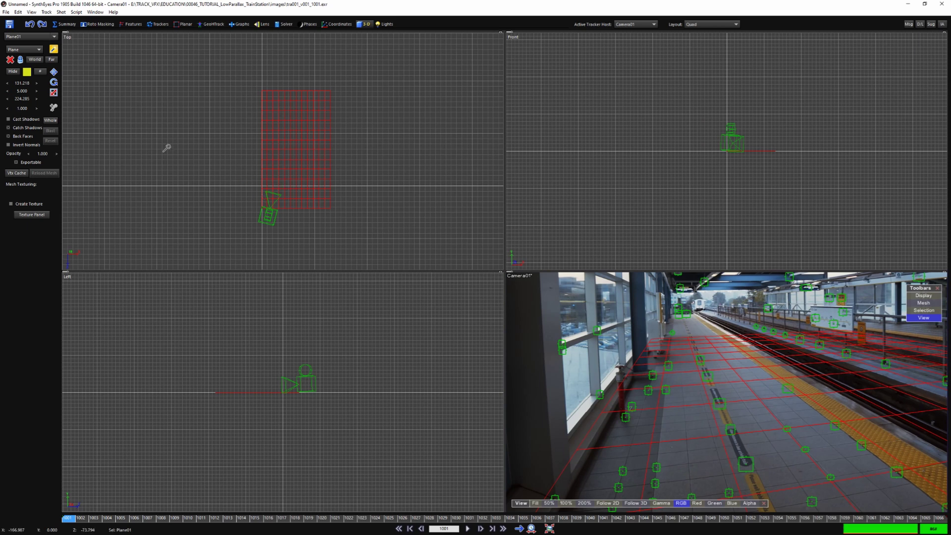
Set the plane's length to 500
left_click(55, 92)
double_click(22, 99)
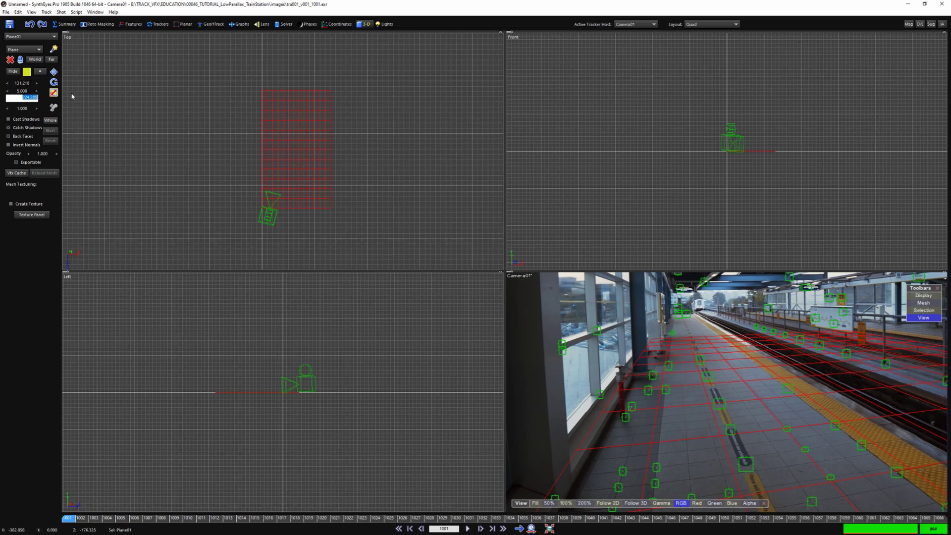
type("500")
key("Return")
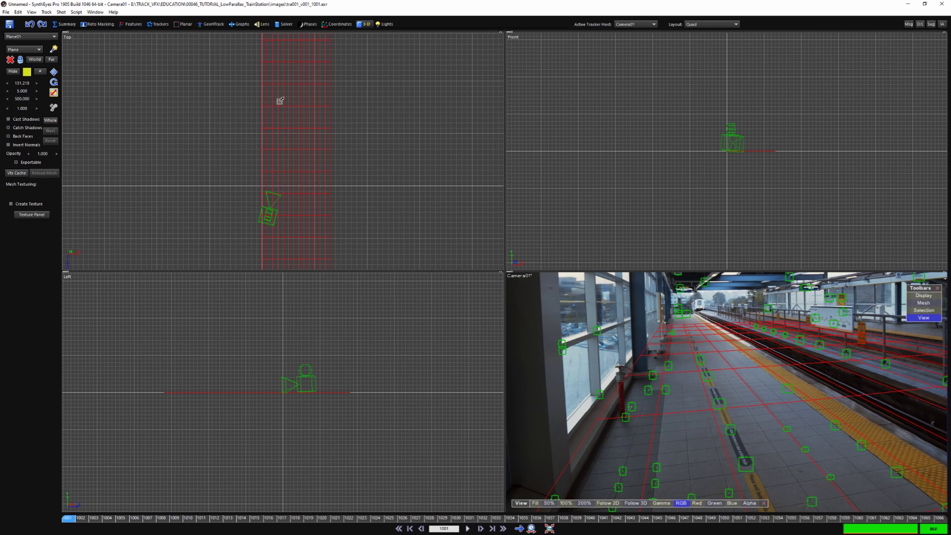
Move the plane forward along the platform to about Z -286, so that it starts in front of the camera
scroll(276, 99, "down", 2)
left_click(54, 71)
middle_click_drag(244, 118, 216, 181)
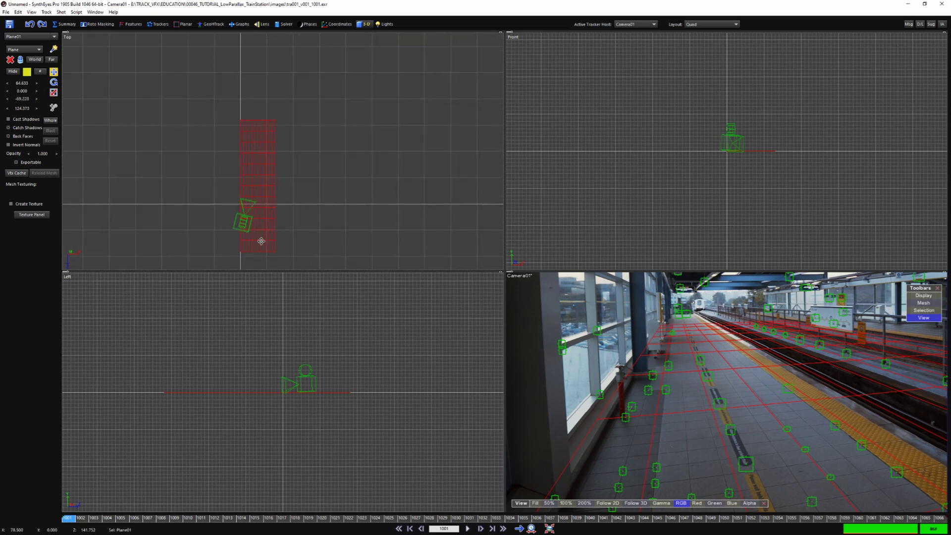
left_click_drag(261, 241, 266, 184)
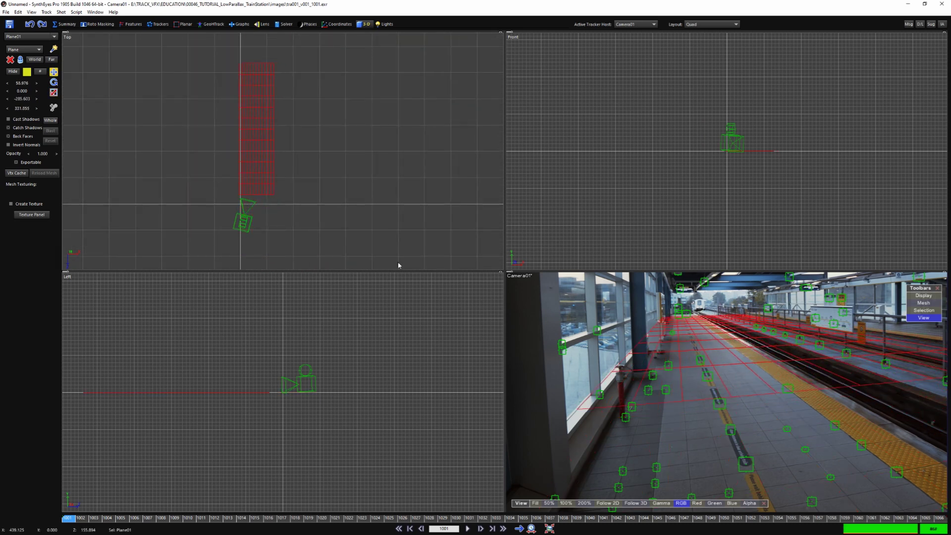
scroll(689, 307, "up", 2)
scroll(642, 384, "down", 3)
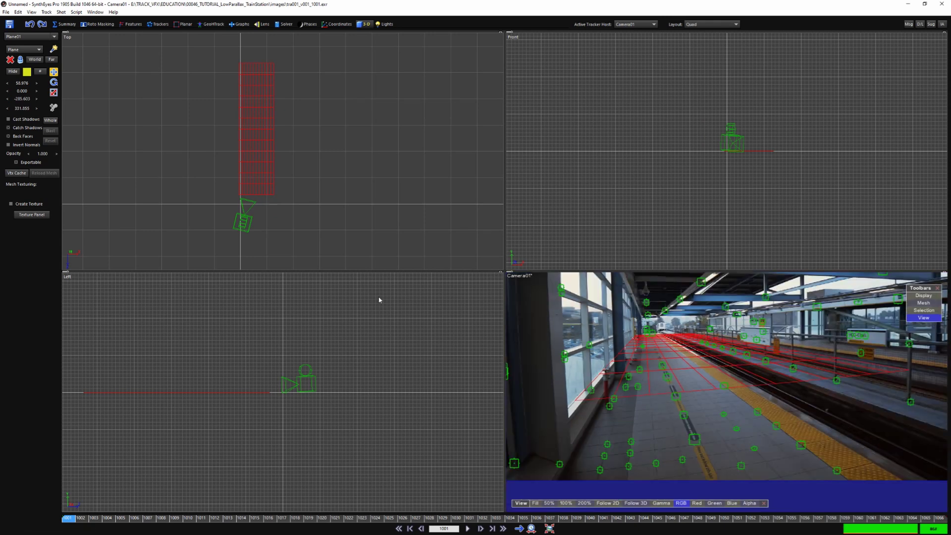
Set the plane's length to 1000 and move it slightly forward to about Z -318
double_click(22, 98)
left_click(54, 93)
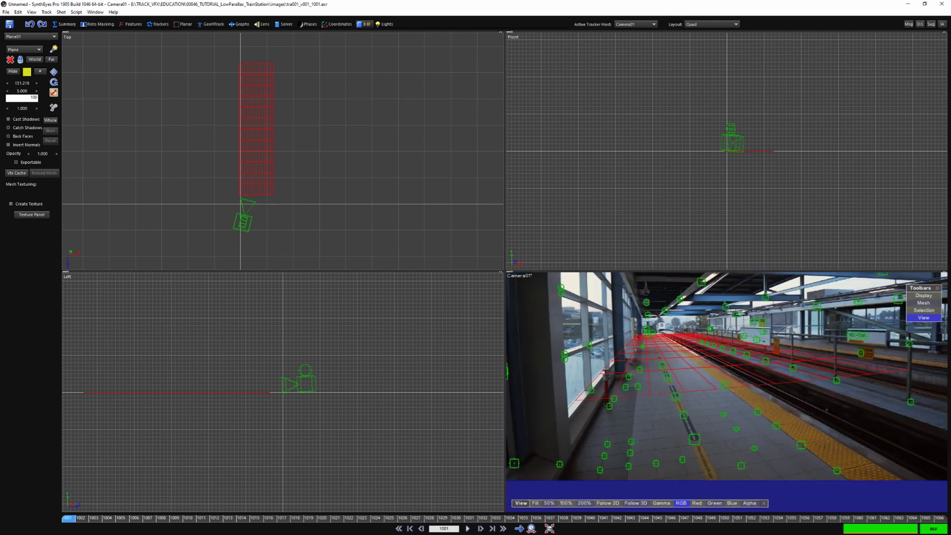
type("1000")
key("Return")
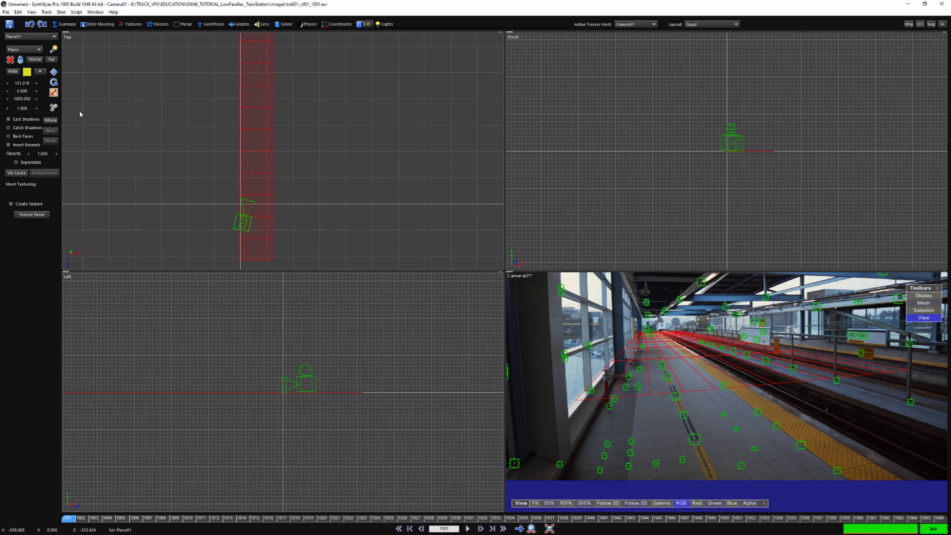
left_click(54, 72)
left_click_drag(252, 181, 250, 172)
Examine how the lengthened plane's grid lines follow the platform and tracks toward the train, and how its outline extends beyond the image
scroll(656, 334, "up", 2)
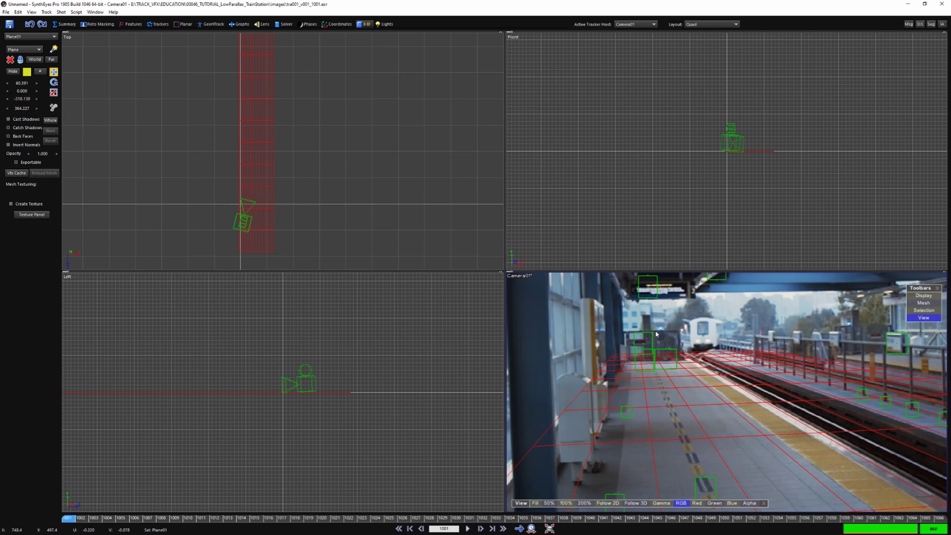
scroll(648, 355, "down", 4)
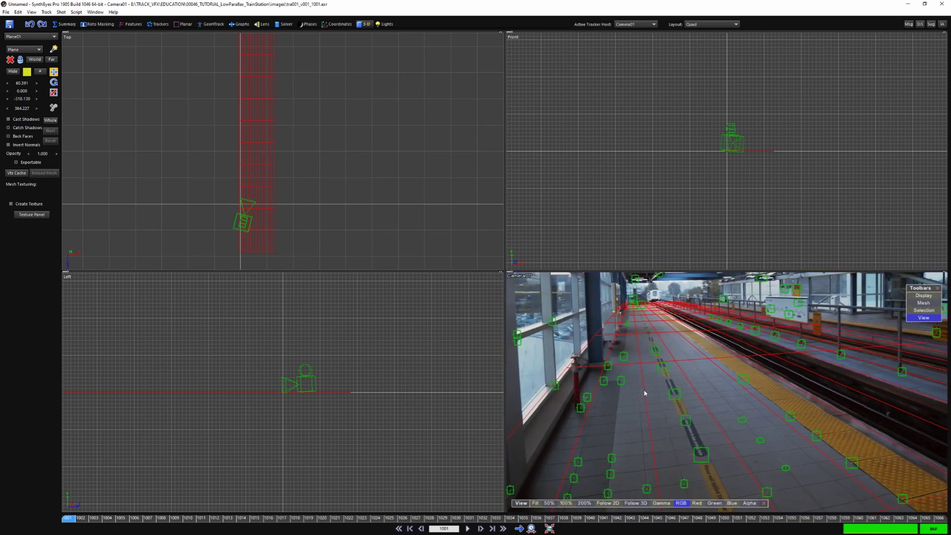
scroll(246, 193, "up", 4)
scroll(247, 210, "down", 2)
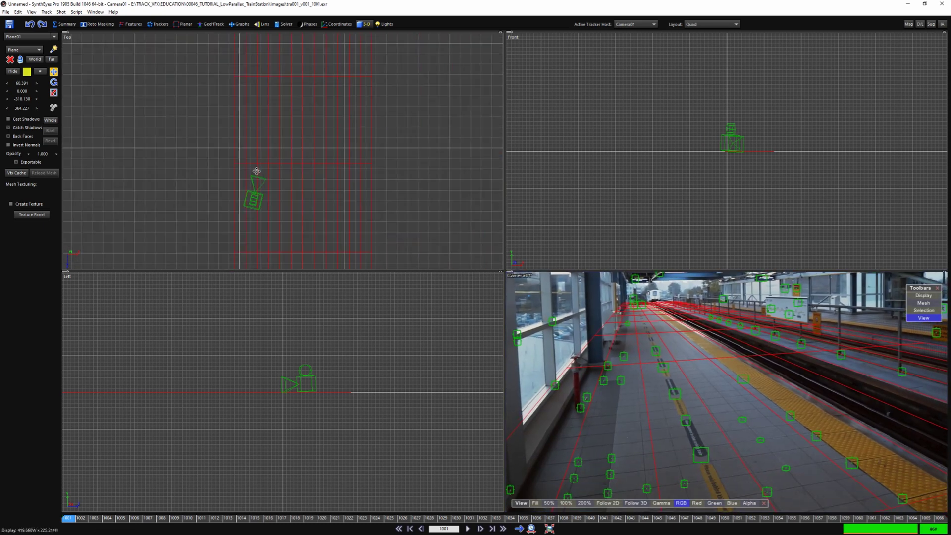
scroll(644, 376, "down", 2)
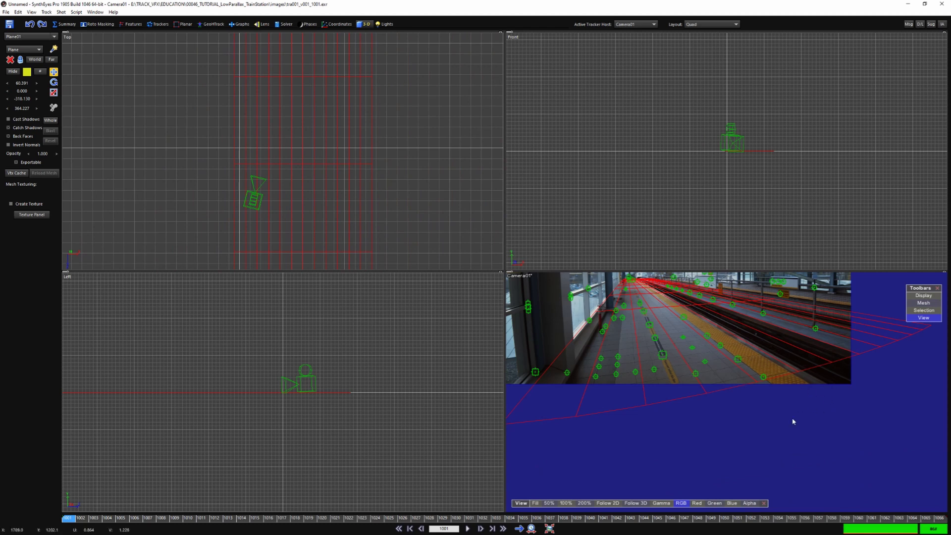
scroll(792, 420, "down", 1)
scroll(804, 458, "down", 1)
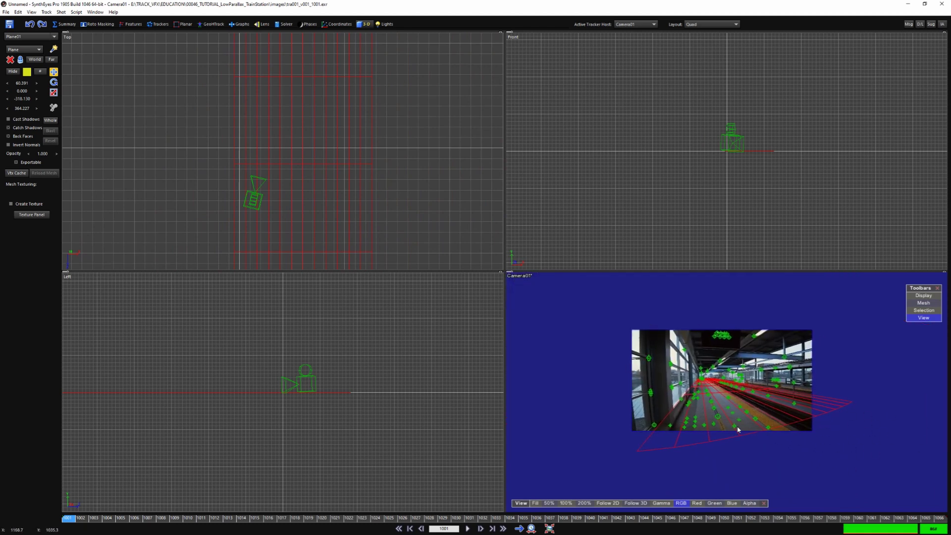
scroll(739, 428, "up", 1)
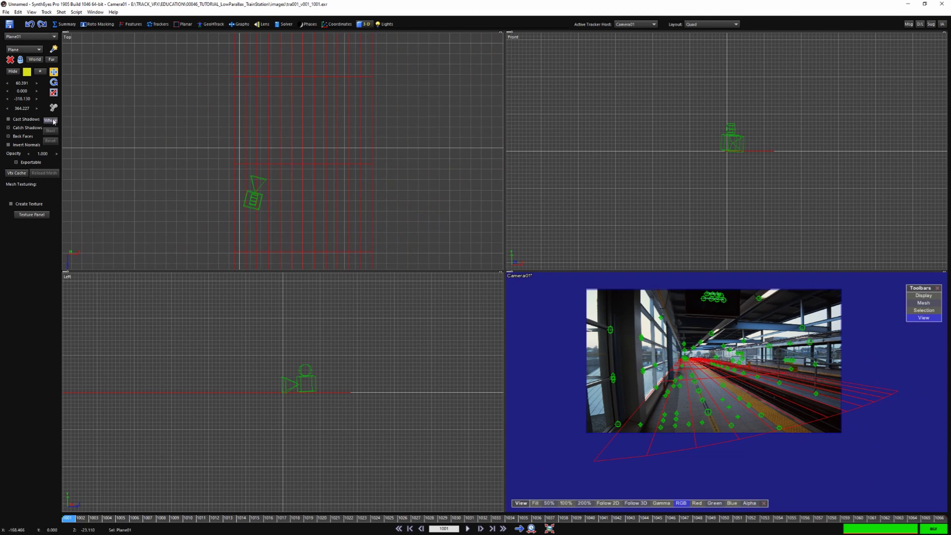
Raise the ground plane's segment counts to 13 across and 133 along, and check the denser grid against the platform in the camera view
left_click(39, 73)
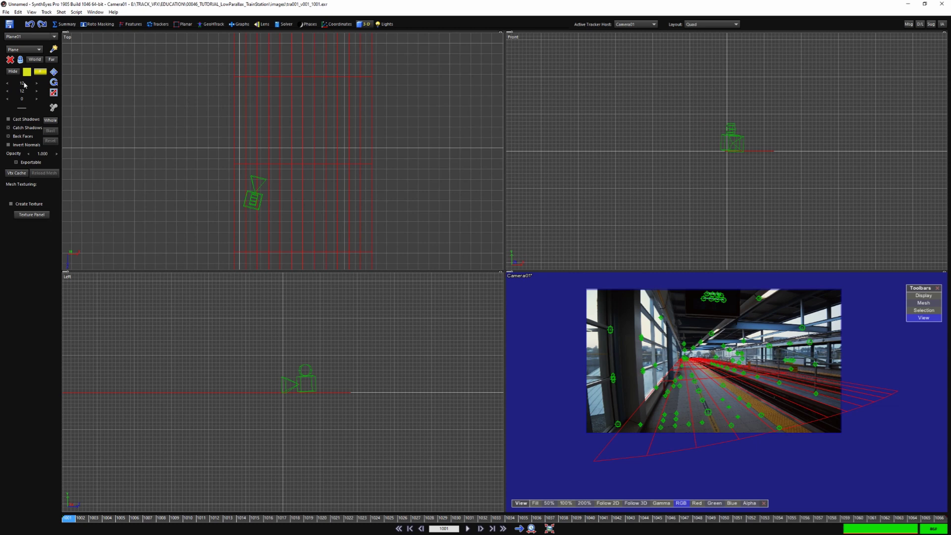
left_click_drag(24, 83, 202, 93)
middle_click_drag(797, 443, 700, 401)
scroll(703, 384, "up", 4)
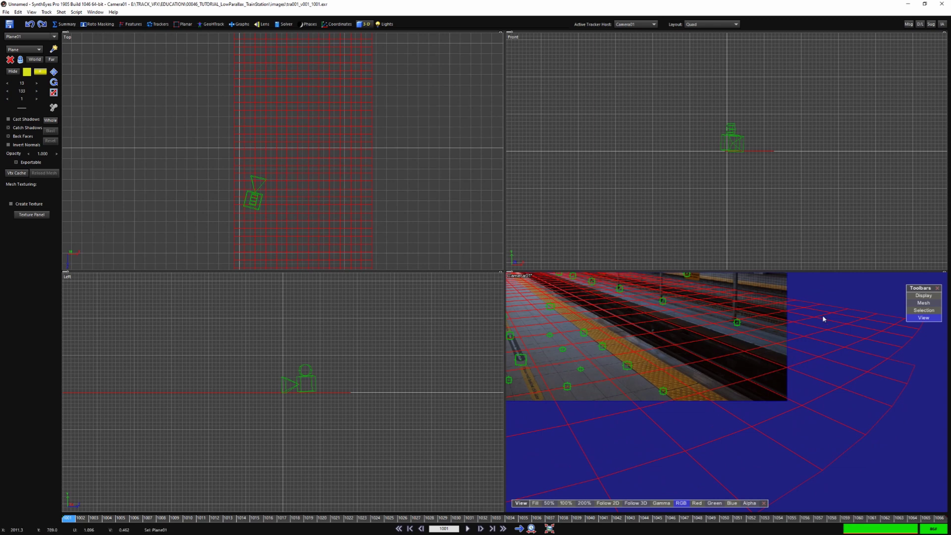
scroll(736, 399, "down", 4)
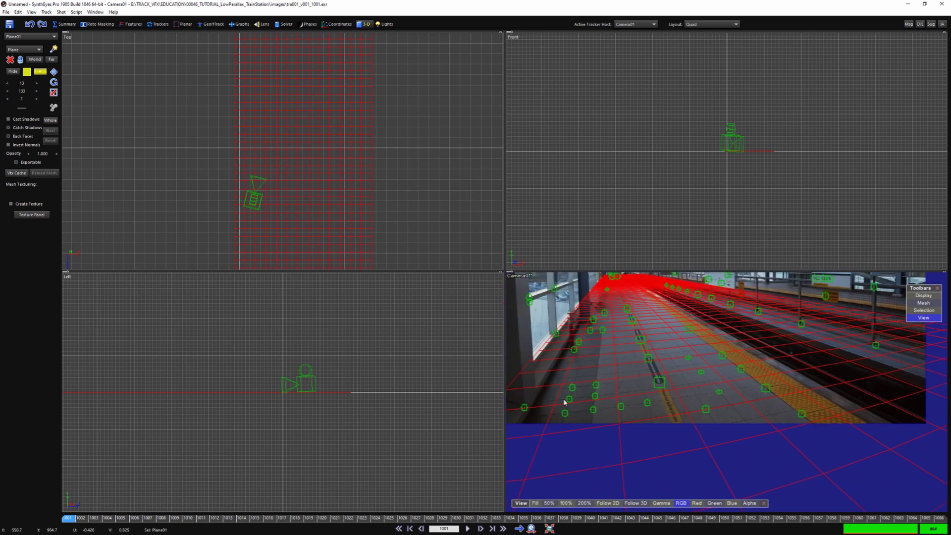
middle_click_drag(616, 400, 676, 394)
scroll(695, 433, "up", 1)
scroll(263, 157, "up", 5)
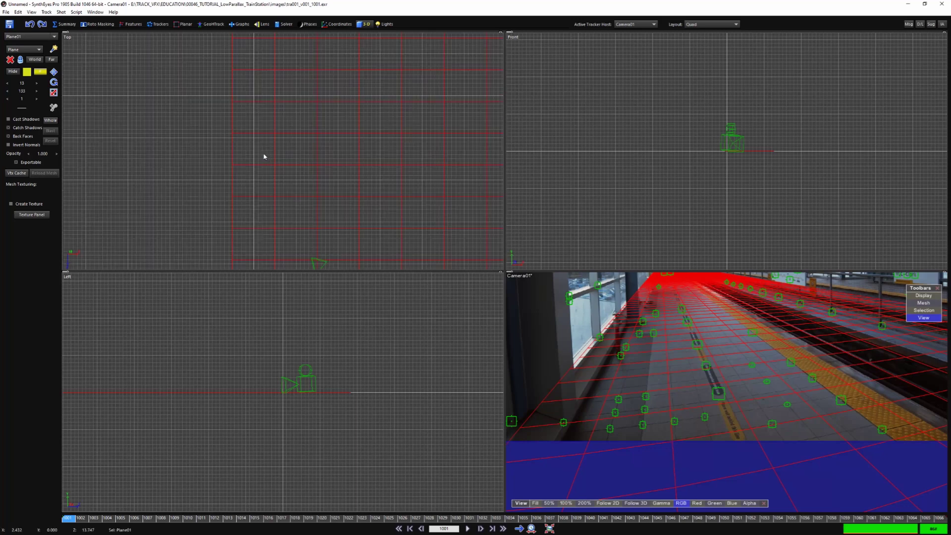
Move the ground plane sideways to about X 67.1, Z -319.2 so its edge follows the base of the window wall
left_click(54, 73)
left_click_drag(232, 122, 259, 122)
scroll(575, 445, "up", 3)
scroll(575, 445, "up", 2)
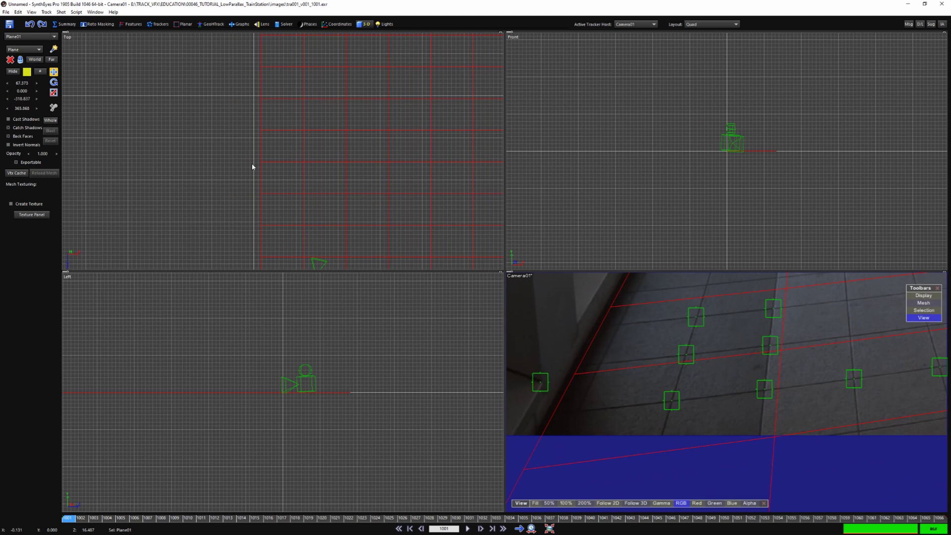
left_click_drag(262, 163, 261, 162)
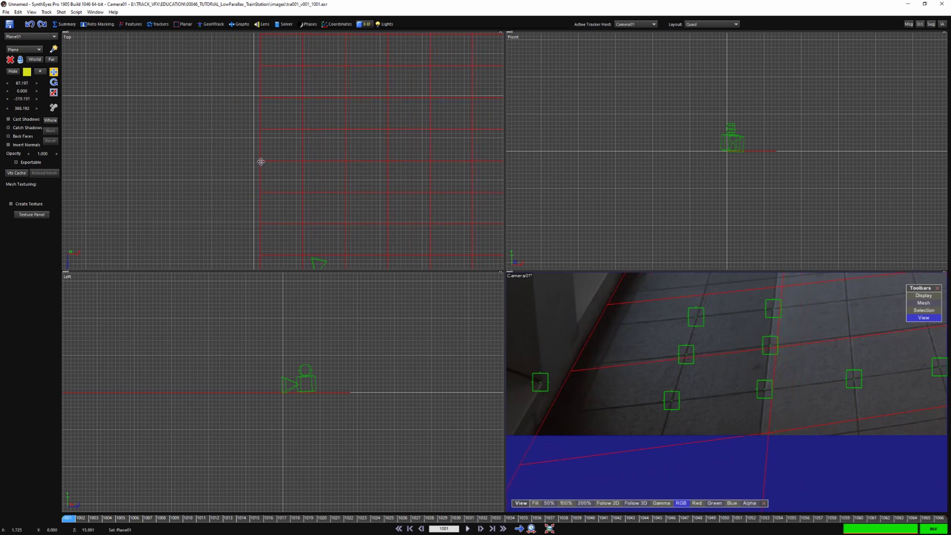
scroll(619, 358, "down", 4)
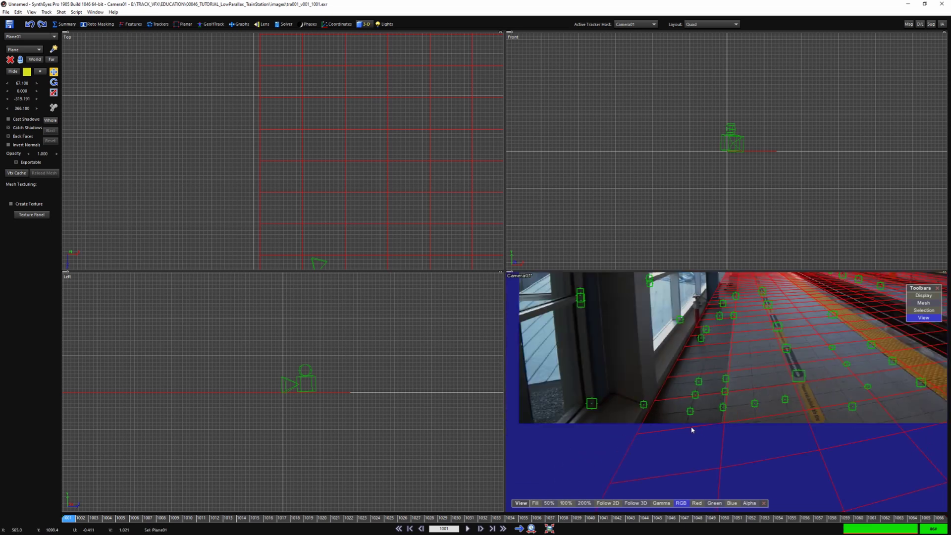
Create a vertical plane in the Left view for the window wall, about 453.5 long and 56 high, extending forward from behind the camera
left_click(55, 48)
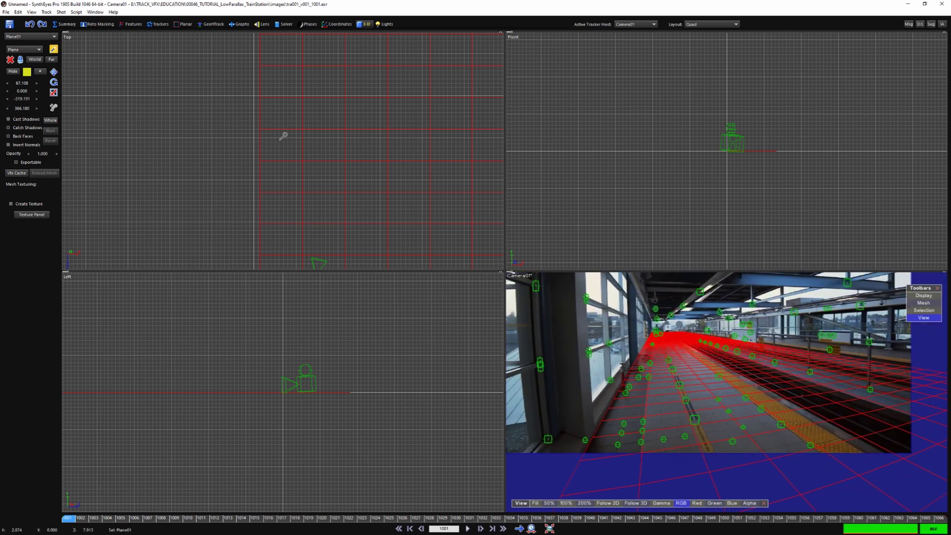
scroll(739, 153, "up", 4)
scroll(351, 400, "down", 4)
scroll(339, 400, "up", 5)
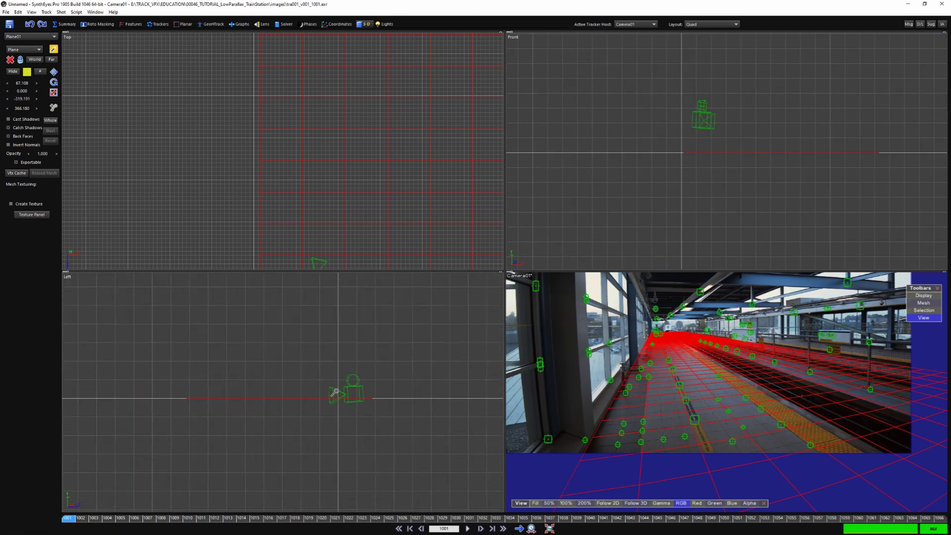
middle_click_drag(367, 400, 430, 389)
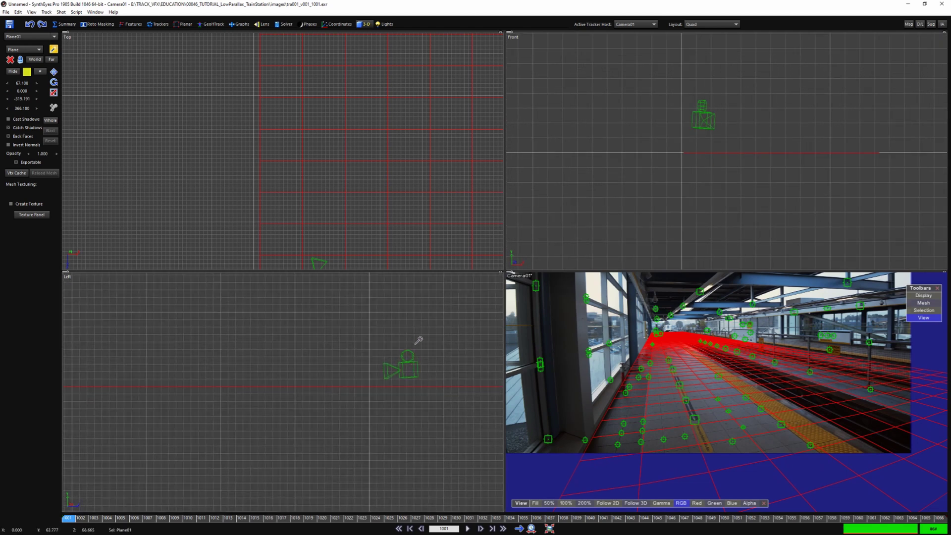
left_click_drag(422, 343, 84, 386)
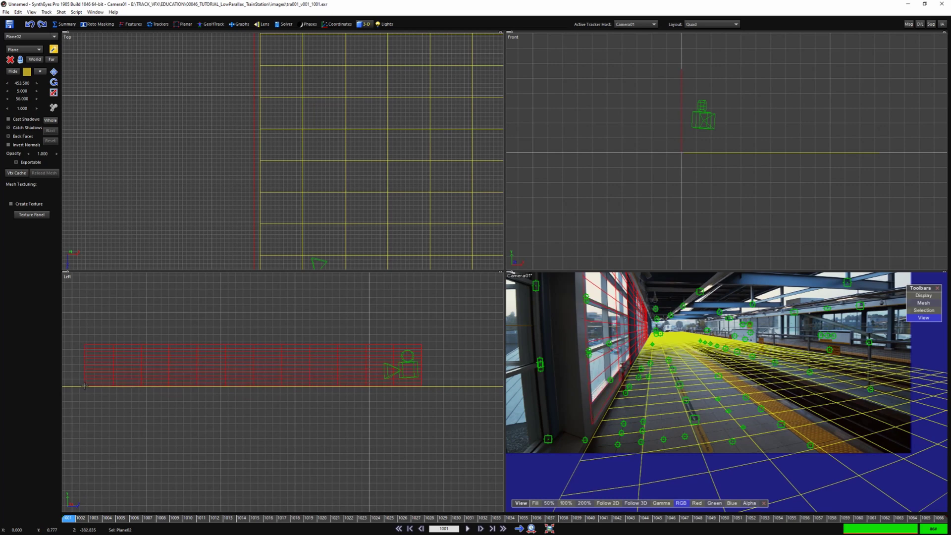
Move the wall plane to about X 1.49, Y 28.0 so its lower edge sits on the ground plane's edge at the wall base
left_click(54, 72)
scroll(257, 202, "up", 8)
left_click_drag(218, 198, 288, 200)
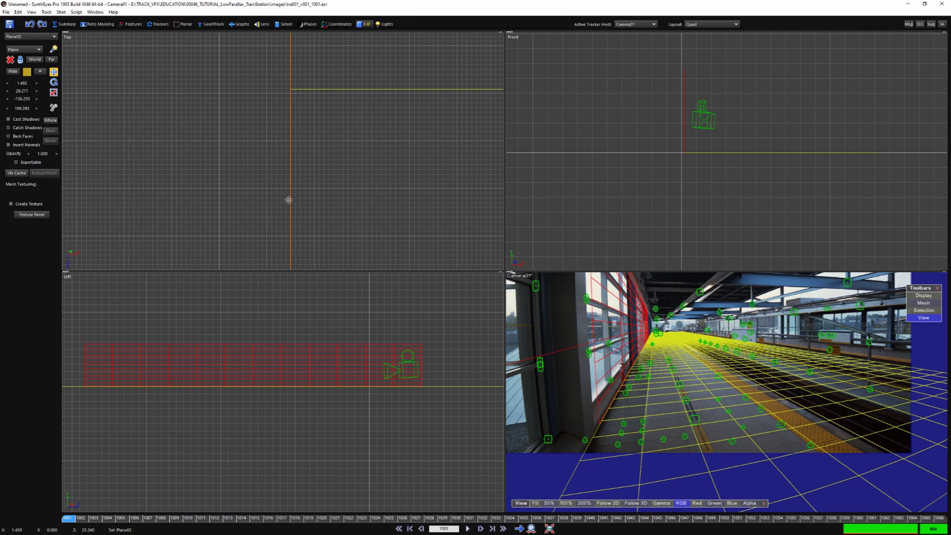
scroll(412, 390, "up", 15)
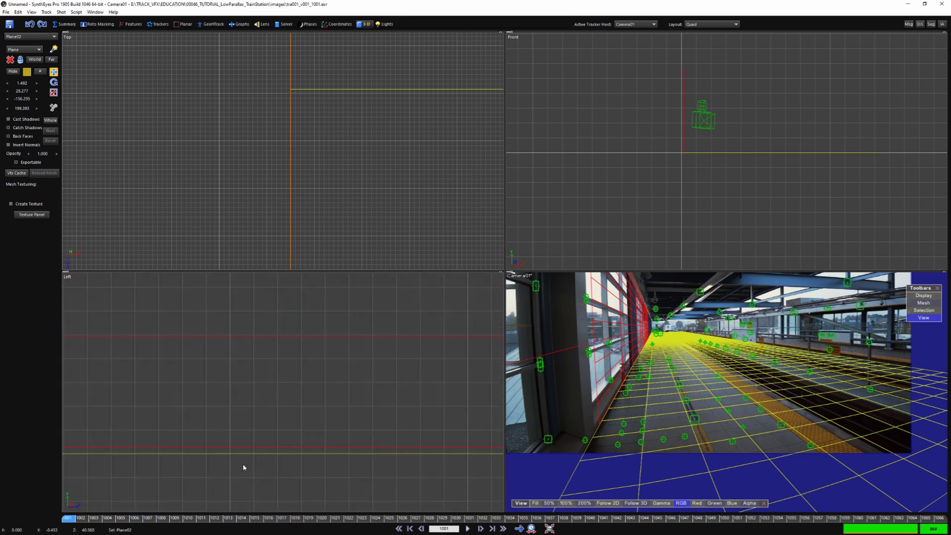
scroll(242, 467, "up", 5)
scroll(257, 421, "up", 3)
left_click_drag(310, 336, 310, 425)
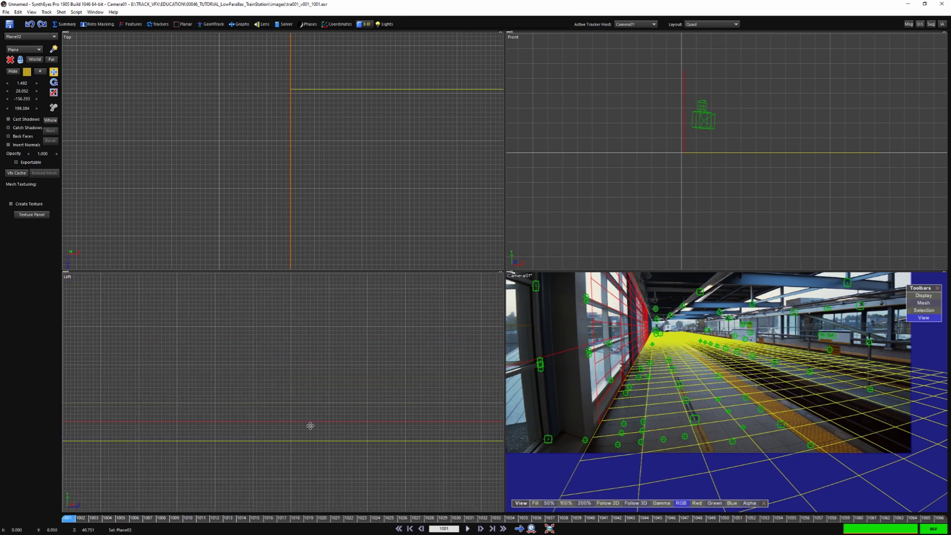
scroll(595, 428, "up", 6)
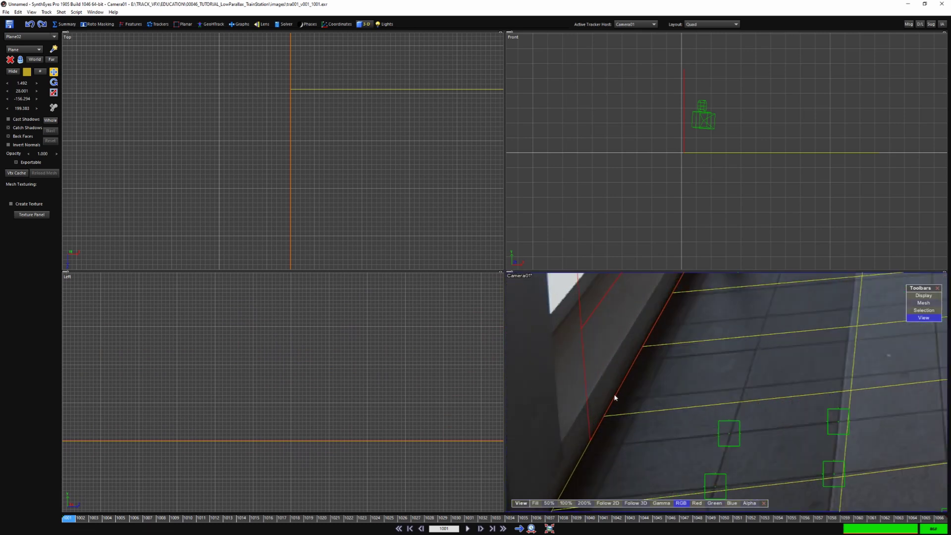
scroll(631, 378, "down", 7)
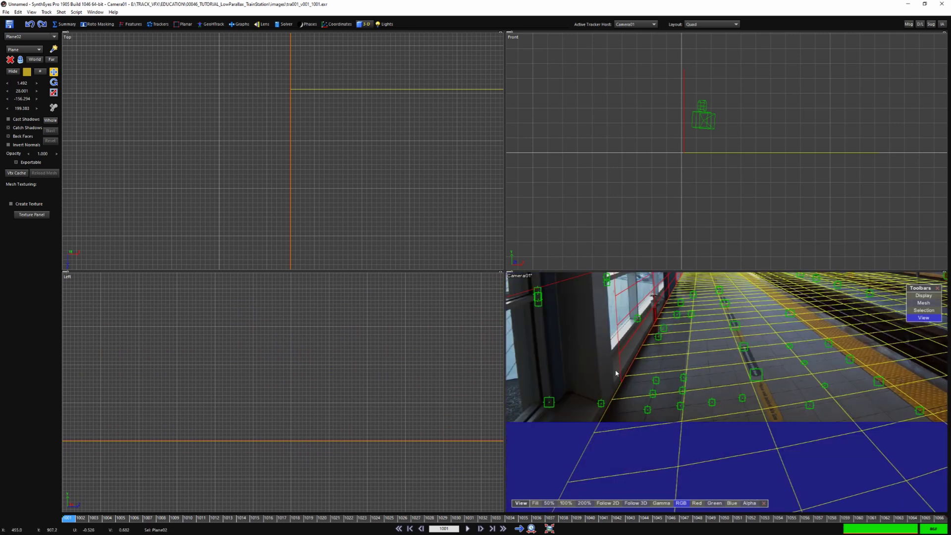
Set the wall plane's segments to 76 along its length and 10 in height
scroll(218, 144, "down", 8)
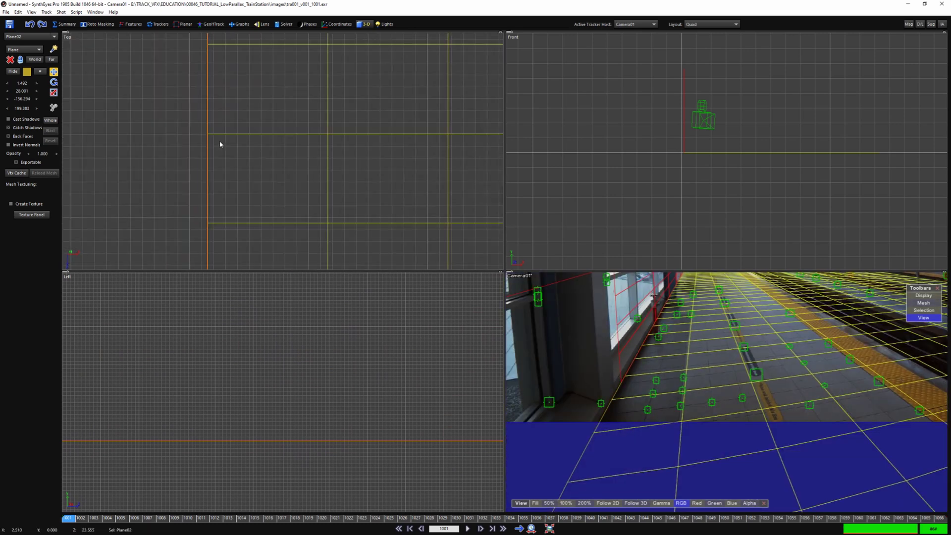
scroll(653, 379, "down", 6)
middle_click_drag(653, 379, 628, 447)
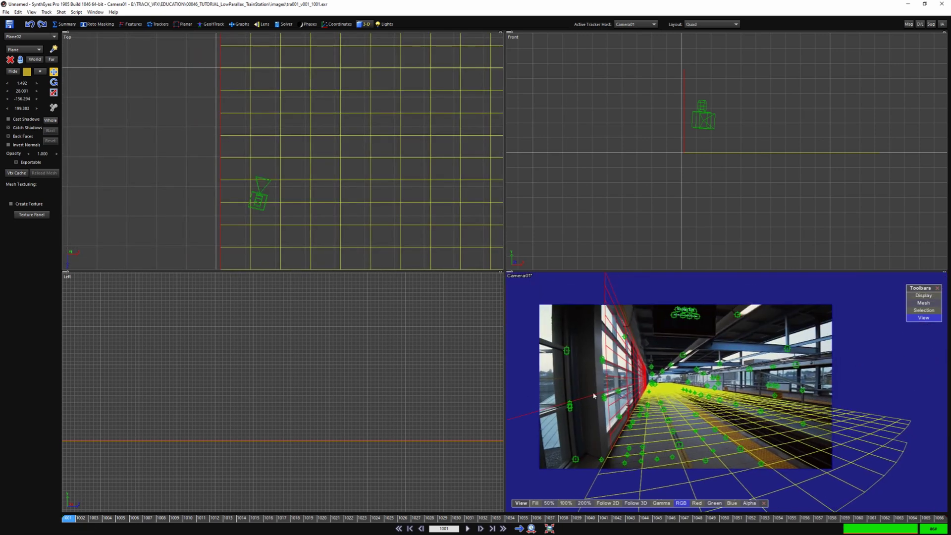
scroll(250, 164, "down", 3)
scroll(241, 174, "up", 4)
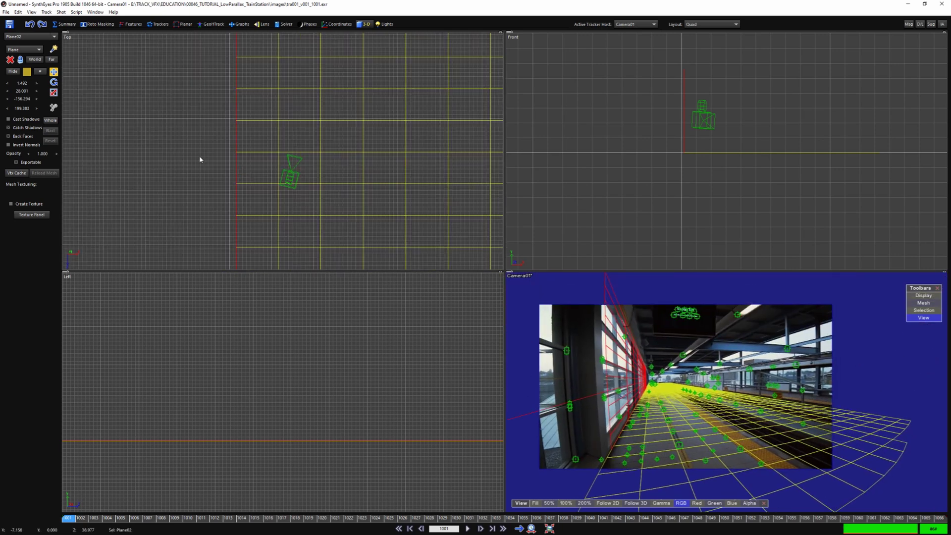
middle_click_drag(572, 379, 606, 392)
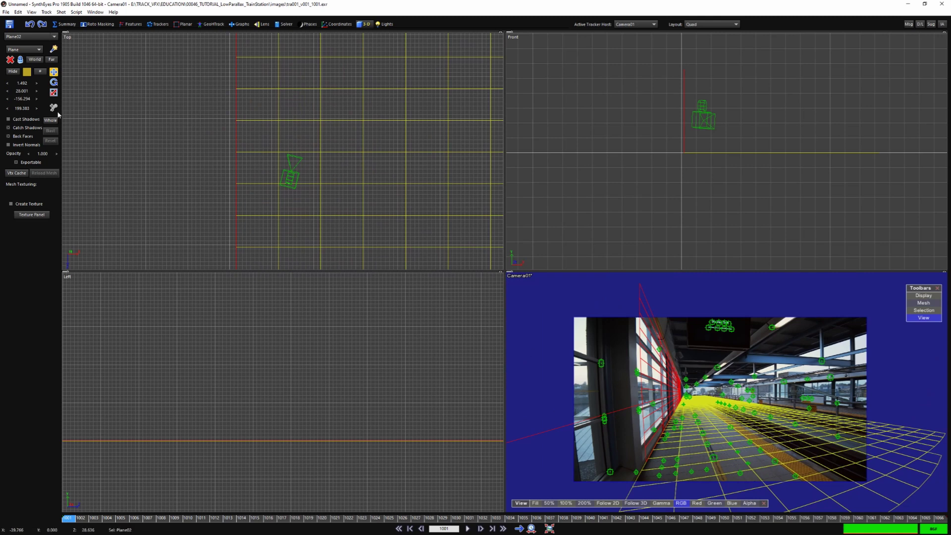
left_click(39, 72)
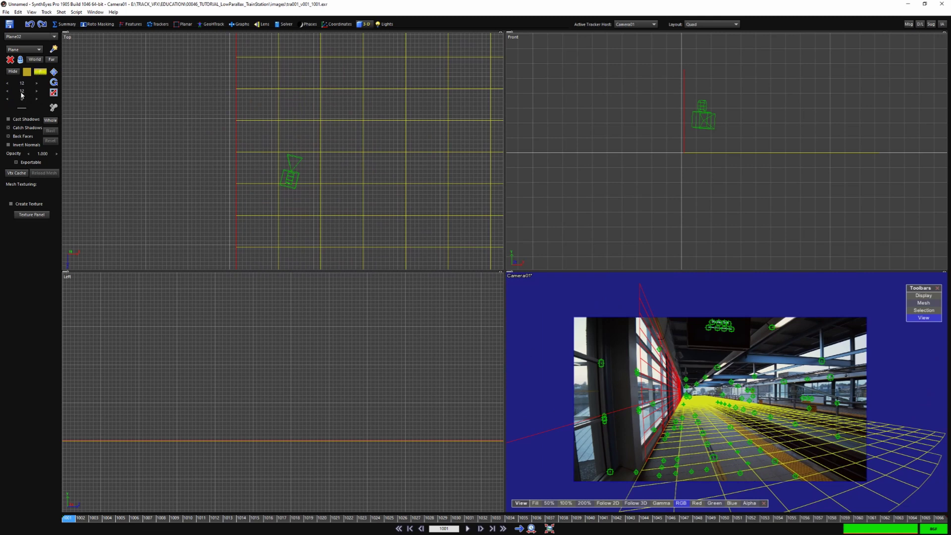
left_click_drag(21, 95, 118, 100)
scroll(320, 420, "down", 10)
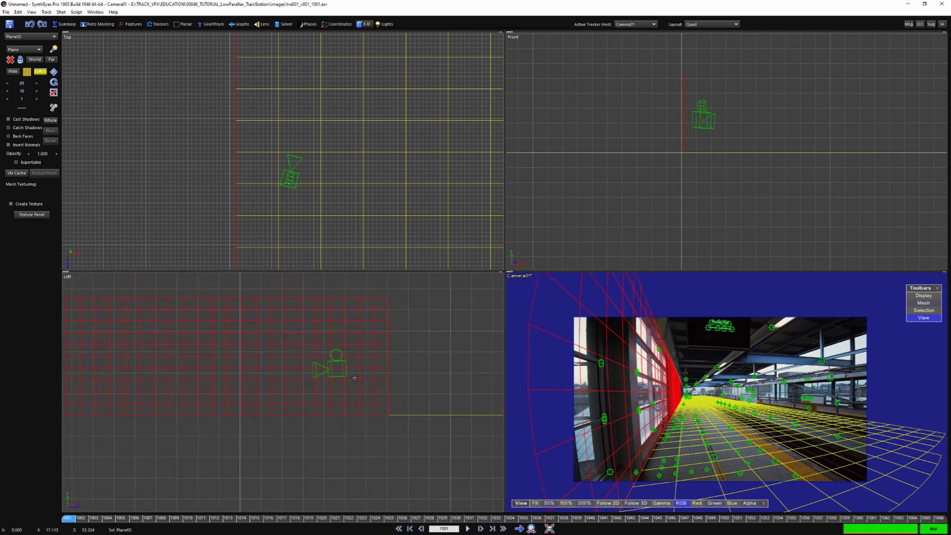
scroll(353, 346, "up", 4)
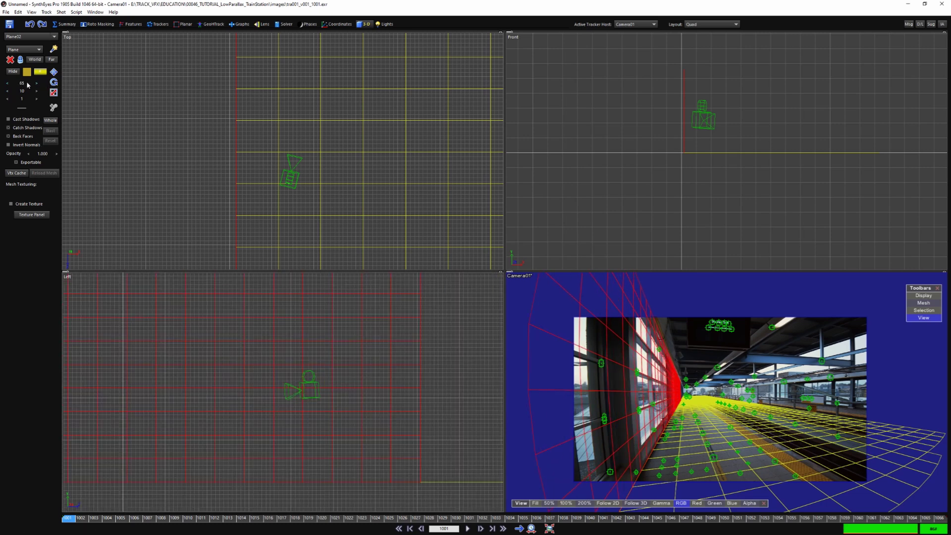
left_click_drag(28, 85, 181, 225)
Show only the camera view and select four floor trackers: on the yellow strip, the dashed line, the tiles near the wall and the platform's far end
key("Tab")
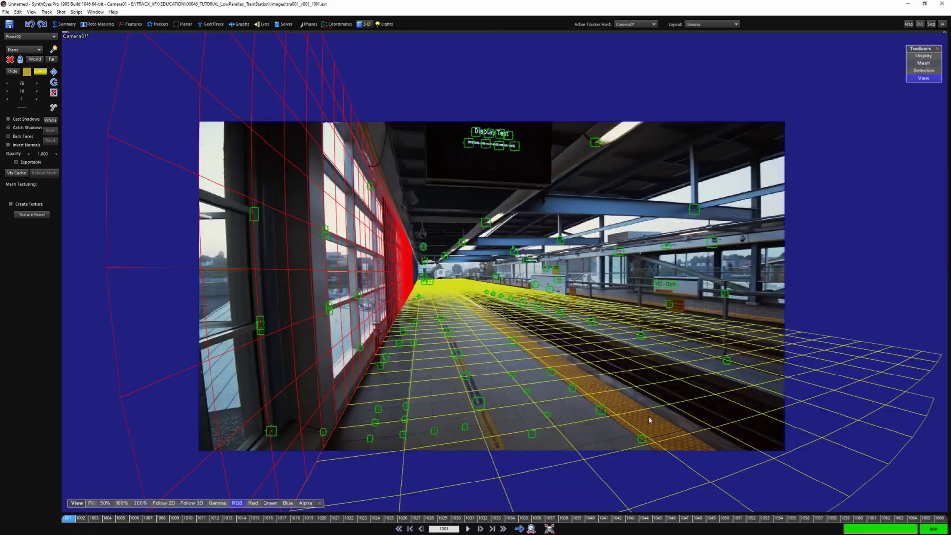
scroll(441, 353, "up", 3)
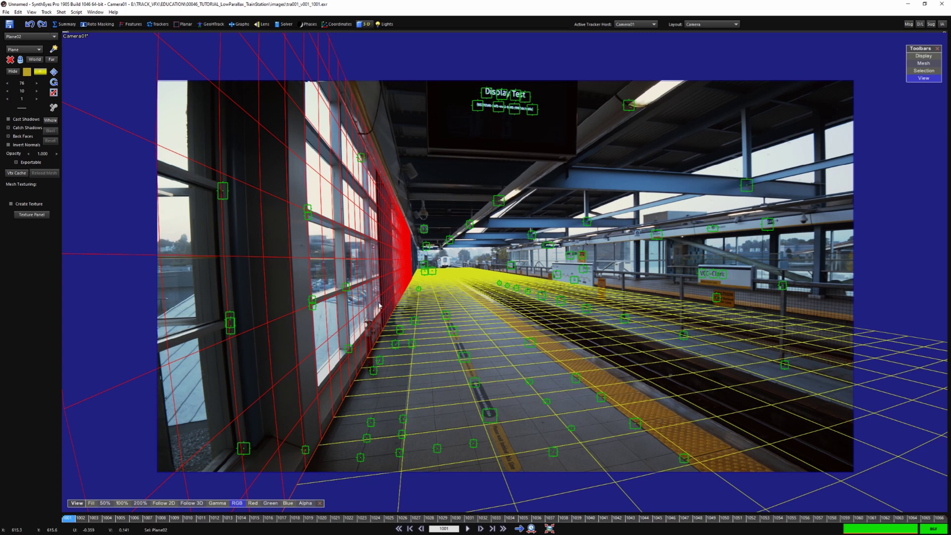
left_click(602, 397)
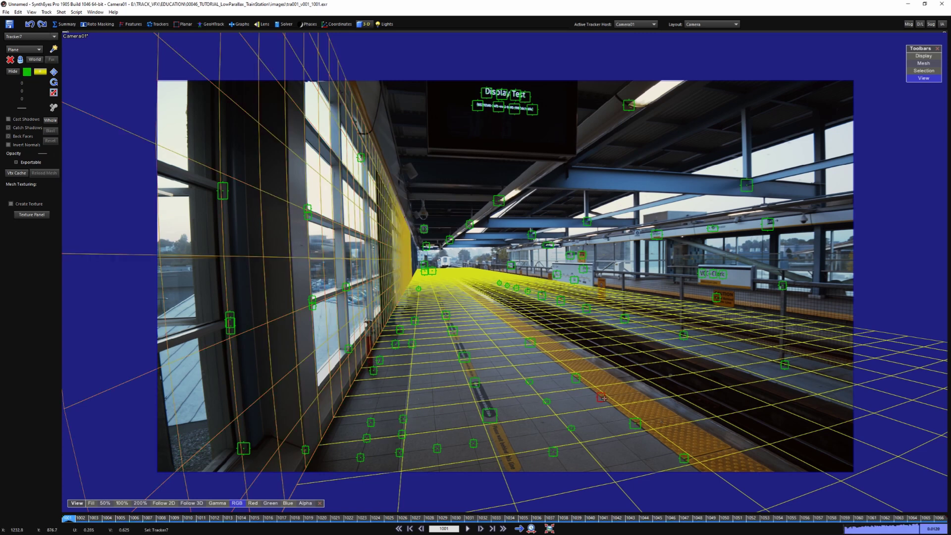
left_click(453, 330, "ctrl")
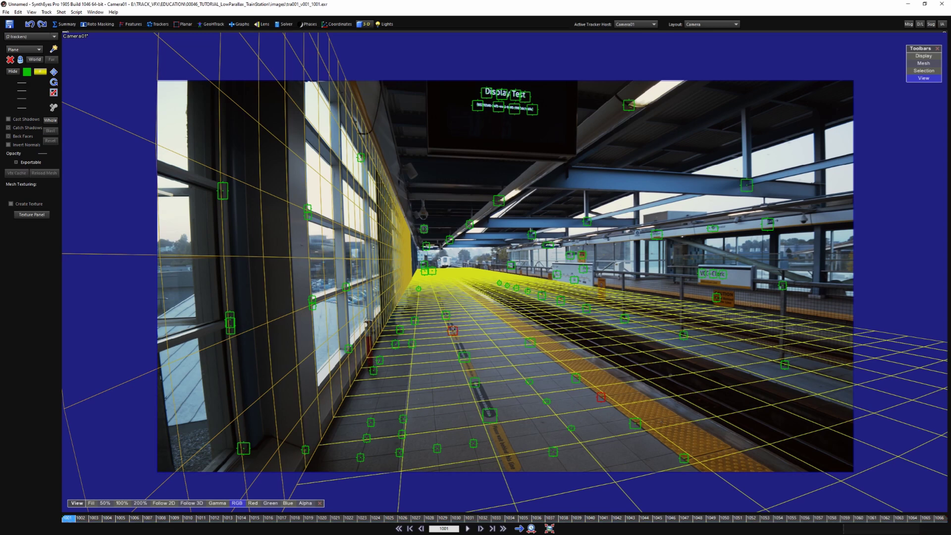
left_click(371, 422, "ctrl")
scroll(435, 269, "up", 6)
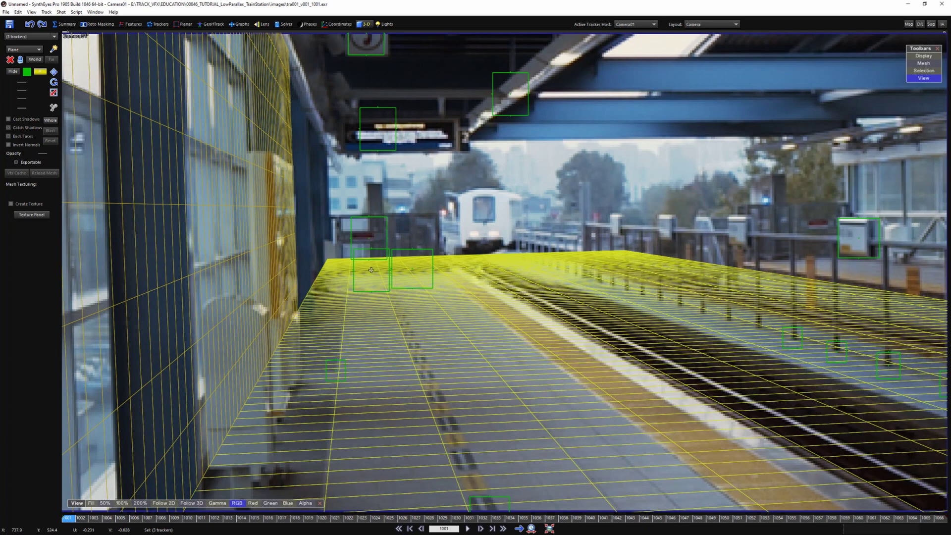
left_click(371, 270, "ctrl")
scroll(371, 270, "down", 6)
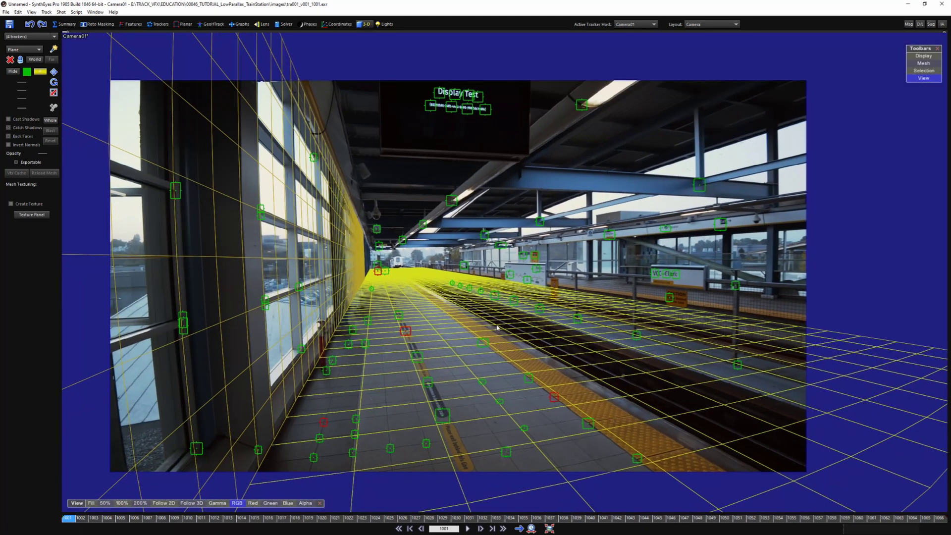
Add three wall trackers to the selection: two at the crossbar corners of the large window and one at the pillar's base
scroll(335, 295, "up", 3)
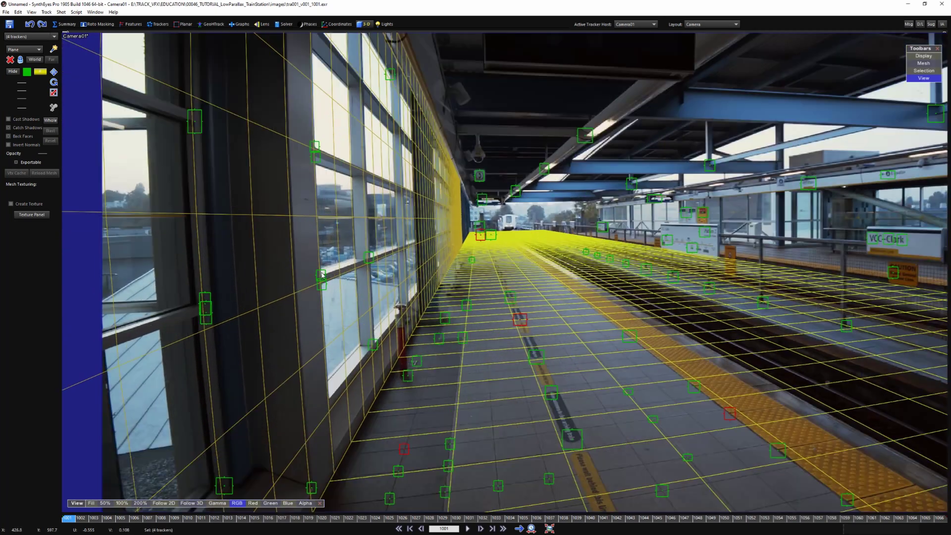
scroll(322, 275, "up", 3)
scroll(455, 302, "down", 3)
scroll(569, 309, "up", 6)
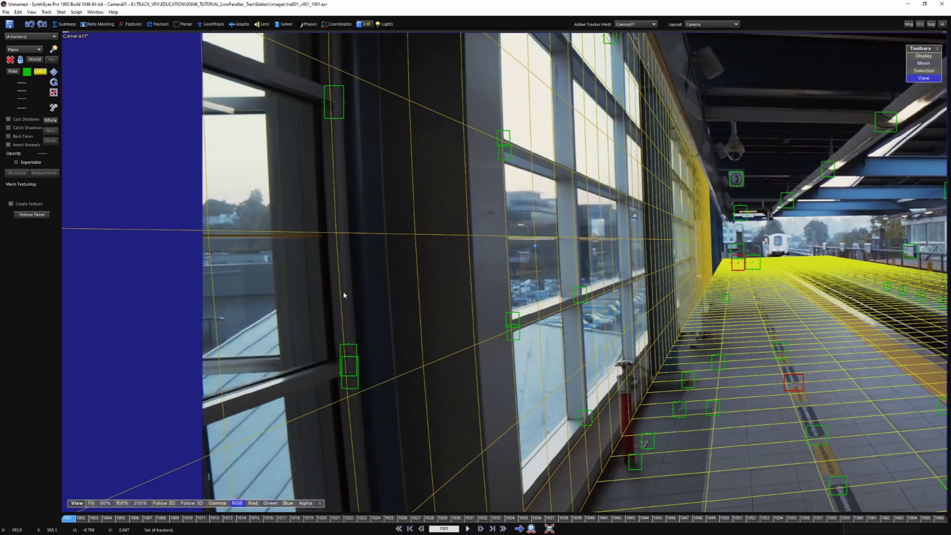
left_click(588, 326, "shift")
middle_click_drag(543, 215, 503, 361)
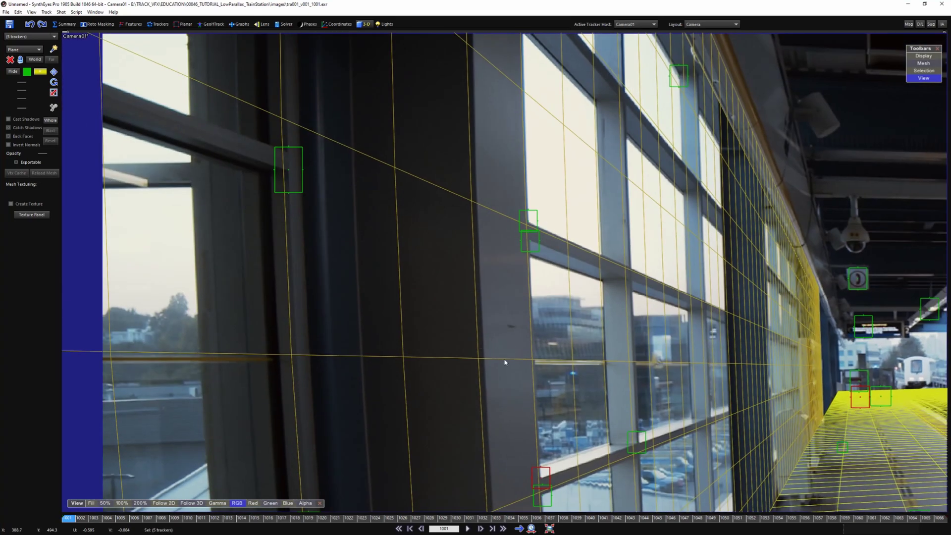
left_click(536, 239, "shift")
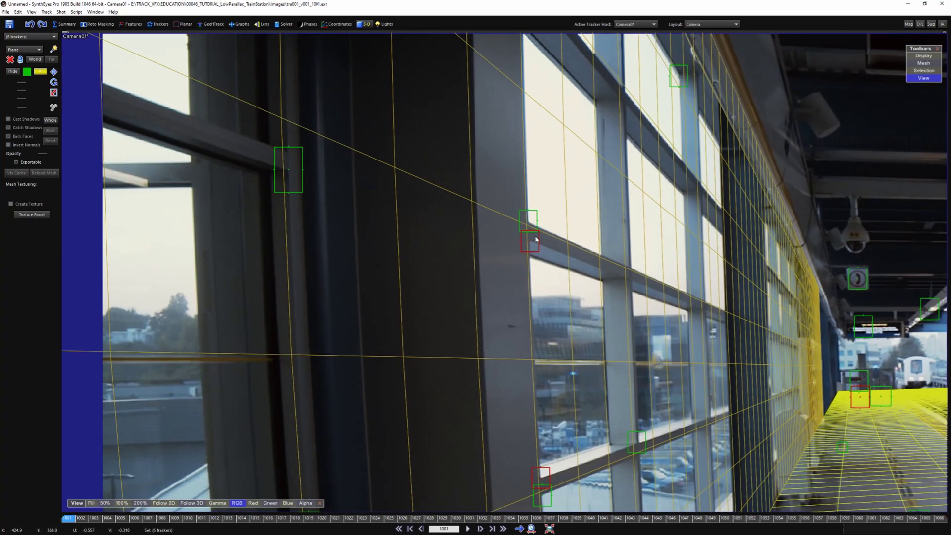
scroll(536, 239, "down", 3)
scroll(435, 297, "up", 8)
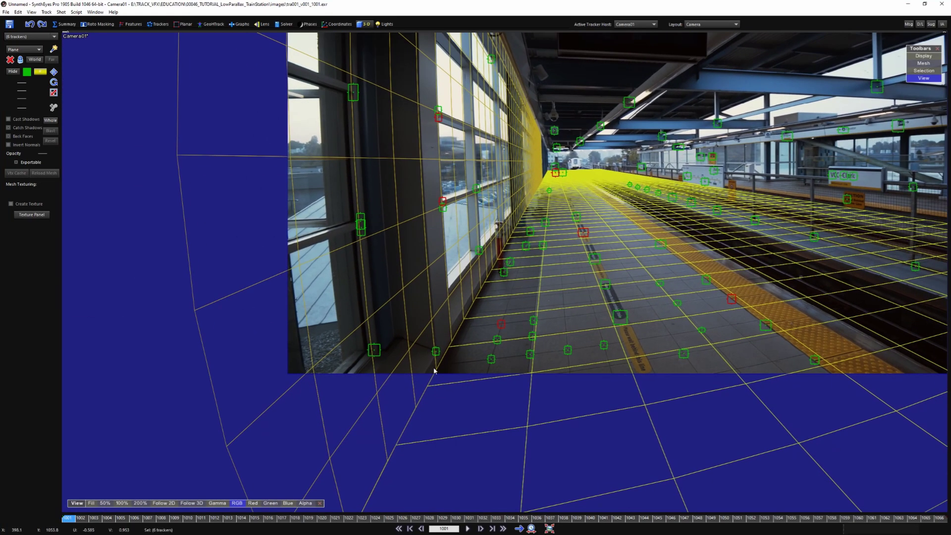
scroll(436, 303, "down", 6)
scroll(534, 322, "up", 2)
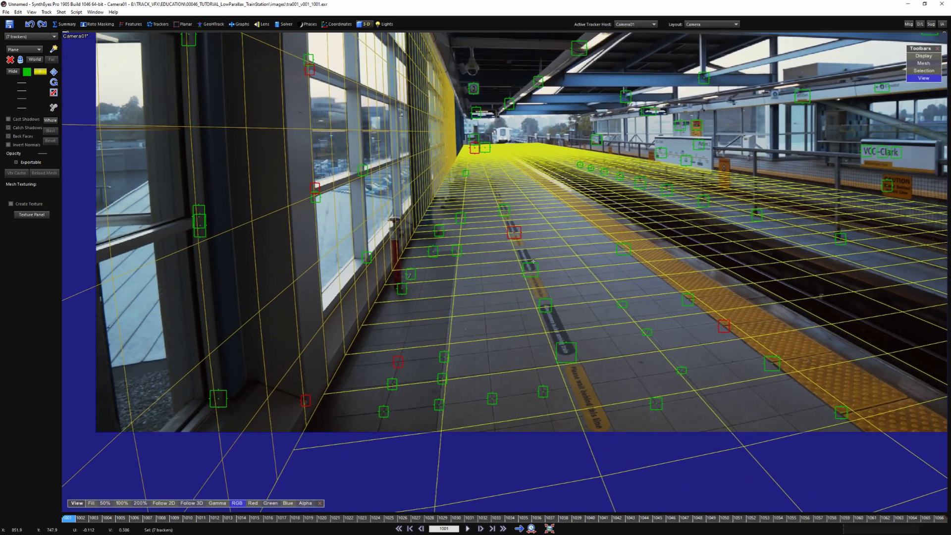
Add the floor tracker at the near end of the dark "arriving train" strip to the selection
scroll(667, 323, "up", 3)
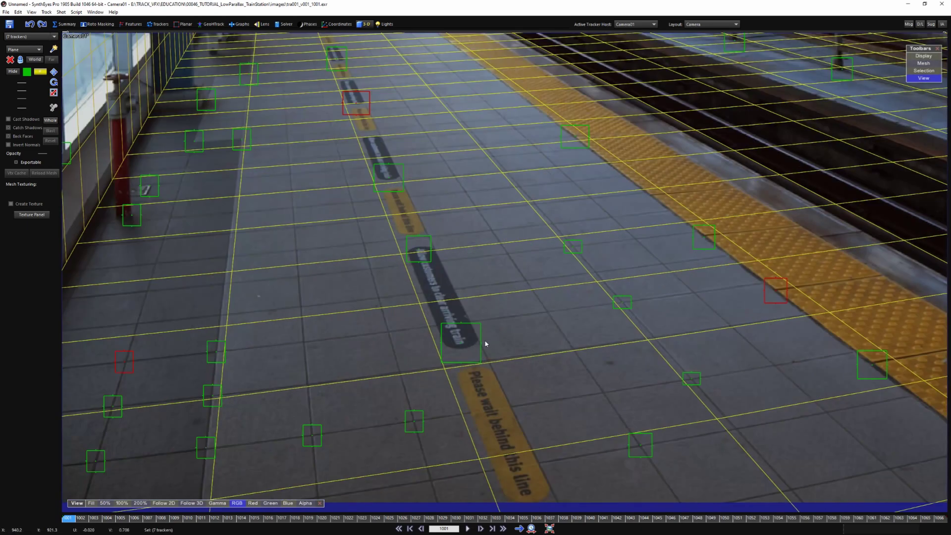
left_click(480, 343, "ctrl")
scroll(478, 353, "down", 4)
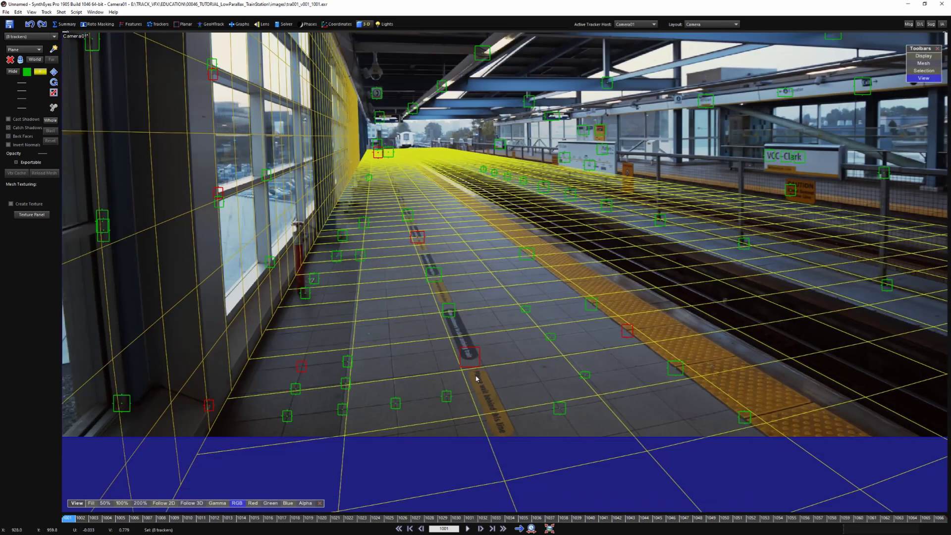
scroll(493, 347, "down", 2)
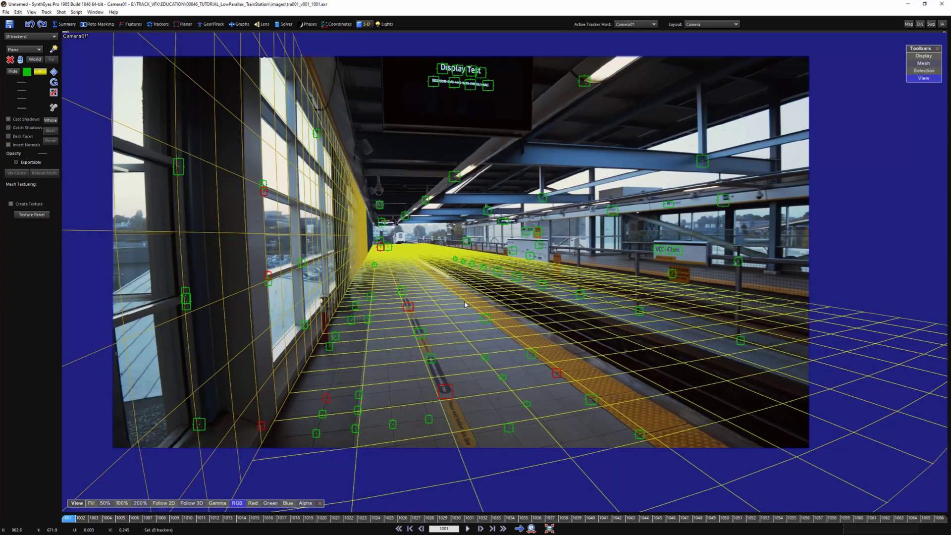
middle_click_drag(464, 304, 471, 316)
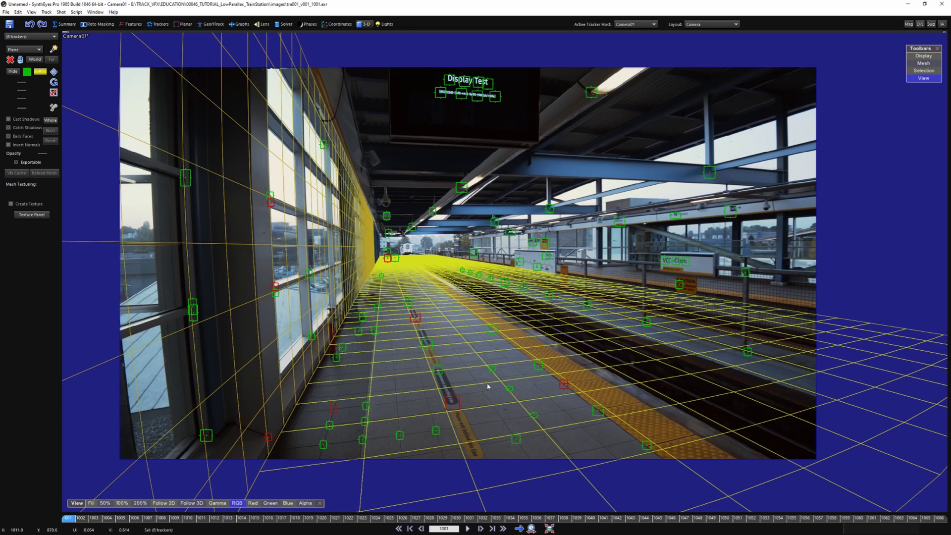
Switch to the four-view layout and drop the selected floor and wall trackers onto the plane meshes
key("7")
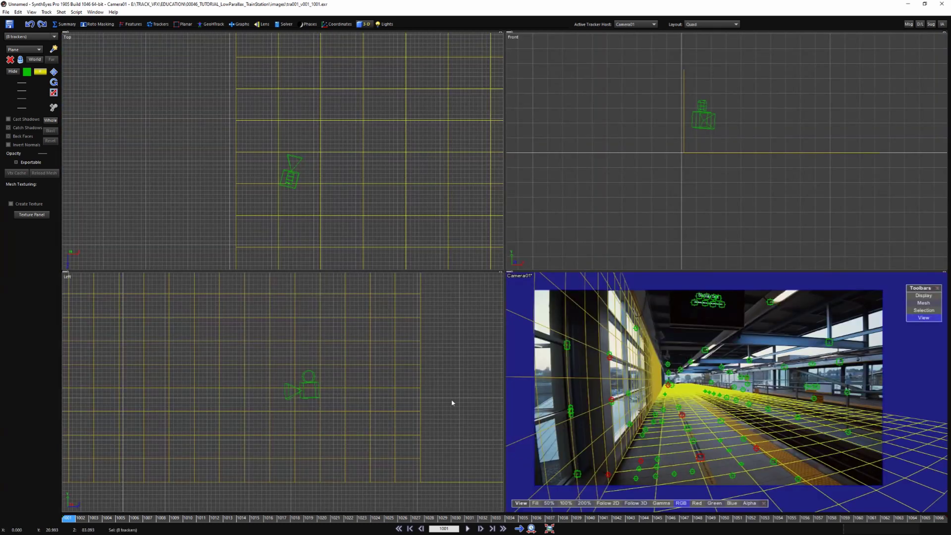
scroll(288, 402, "down", 3)
middle_click_drag(287, 402, 377, 398)
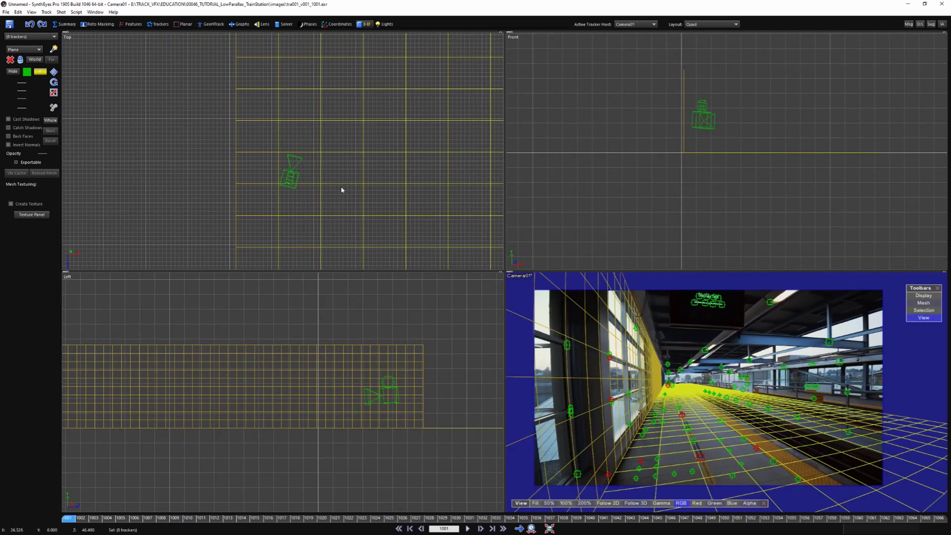
middle_click_drag(281, 411, 394, 431)
left_click(46, 12)
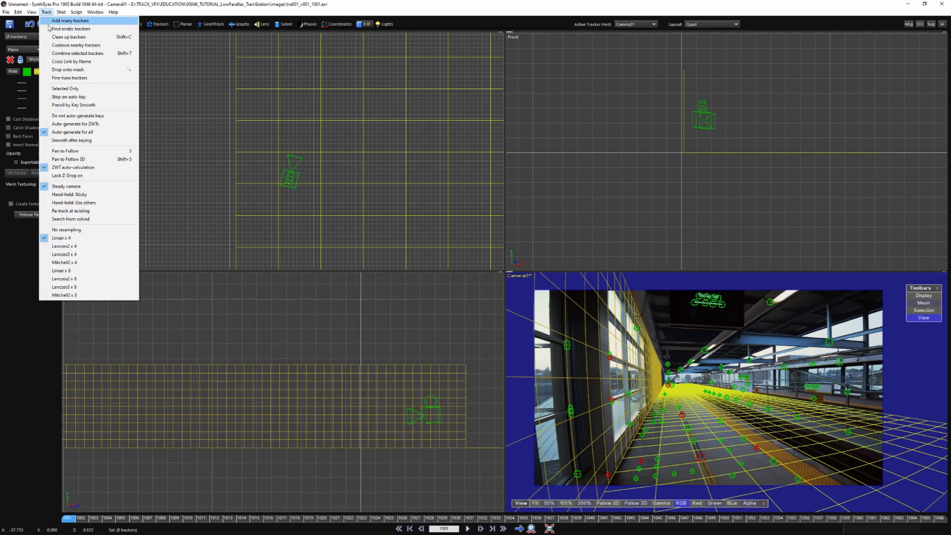
left_click(97, 73)
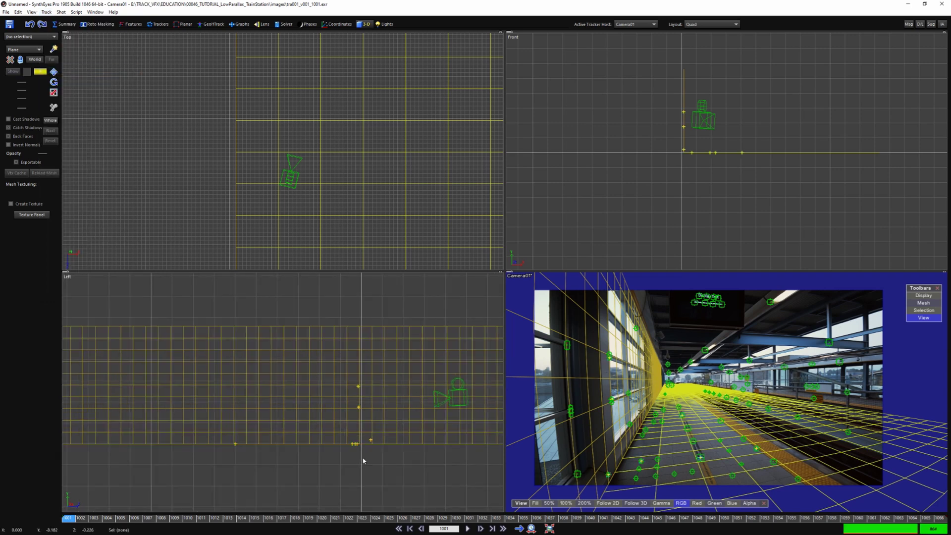
Select the pillar-base tracker, show its seed coordinates, and undo the trial change to its seed X position
scroll(337, 459, "up", 3)
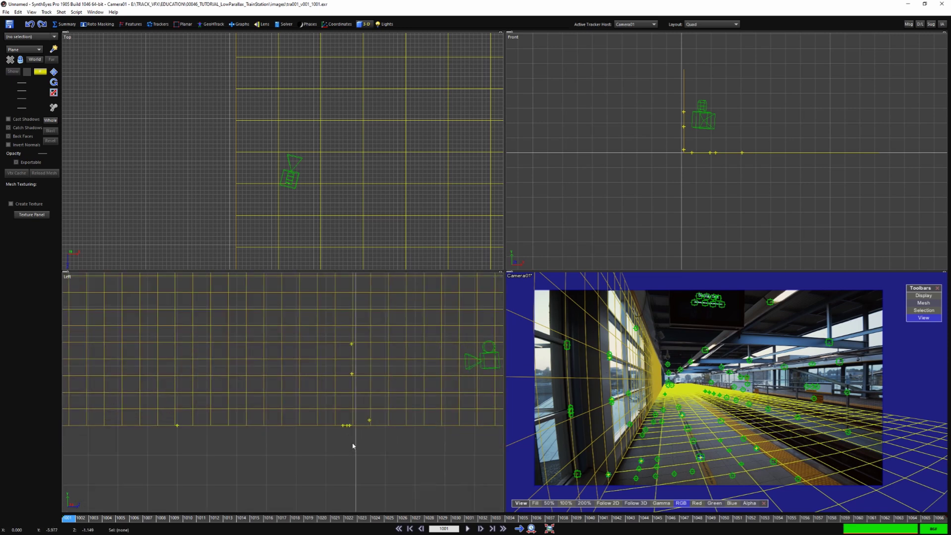
left_click(368, 419)
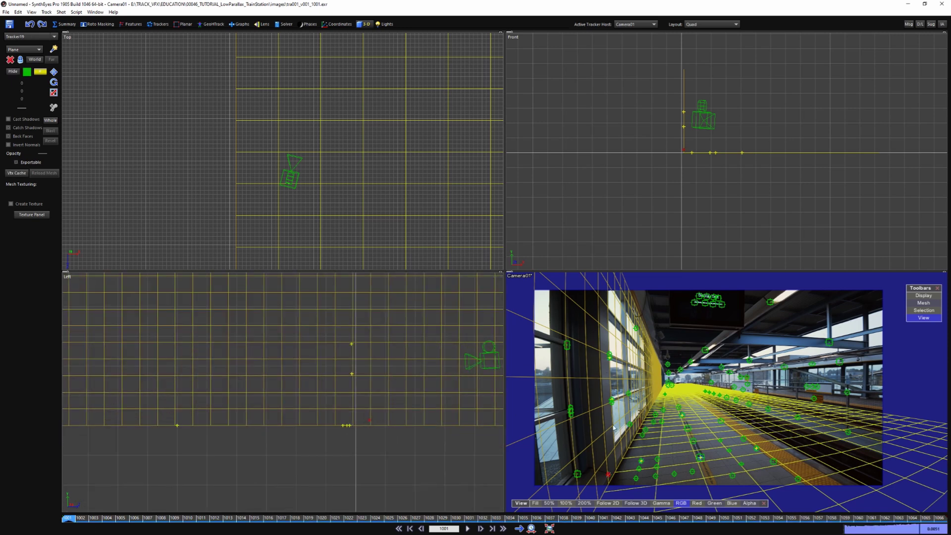
left_click(158, 24)
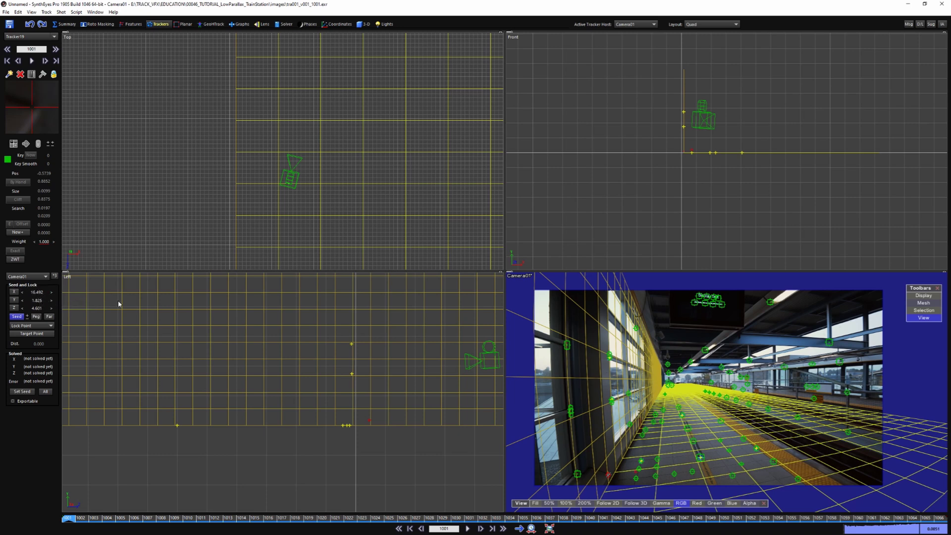
key("ctrl+z")
key("ctrl+z")
Check the seed points in the left and front views, solve the scene, and accept the solver results
scroll(360, 421, "down", 3)
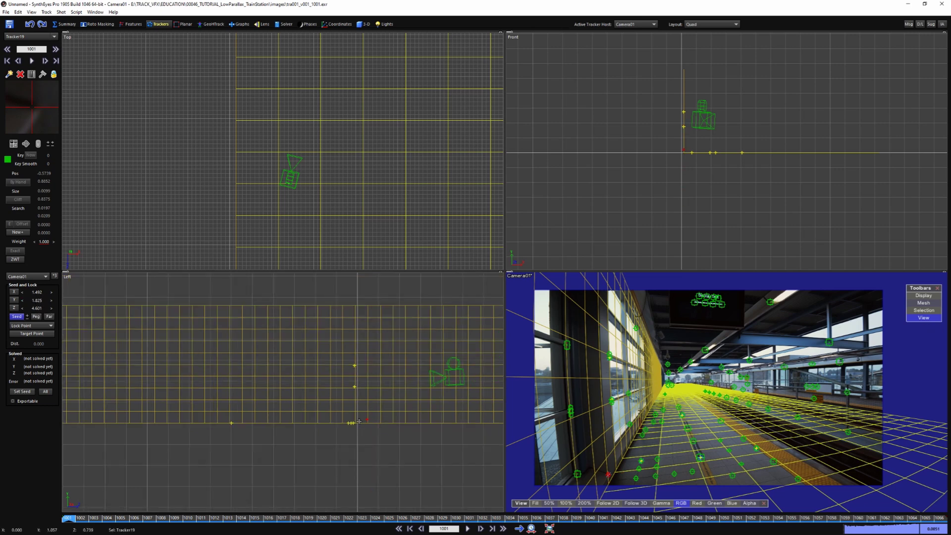
scroll(360, 421, "up", 2)
middle_click_drag(347, 414, 318, 391)
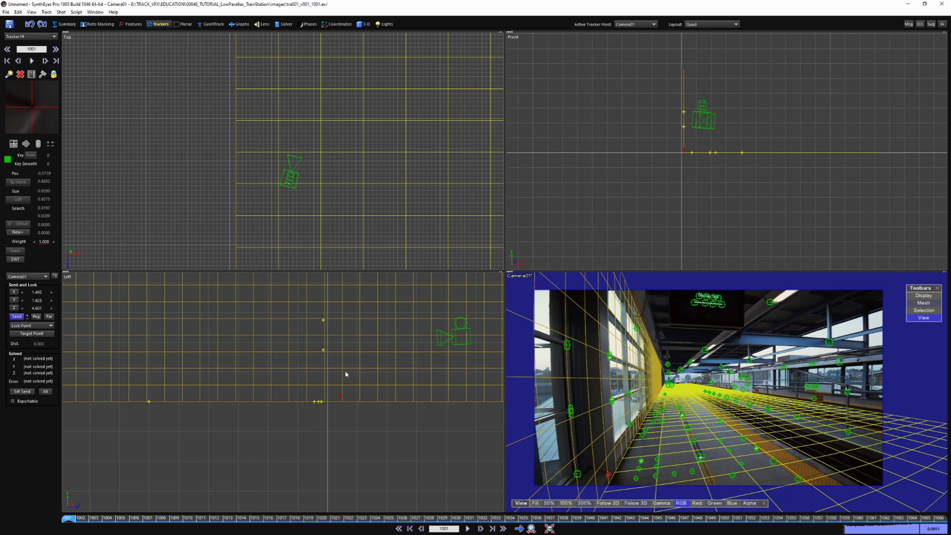
scroll(708, 134, "up", 2)
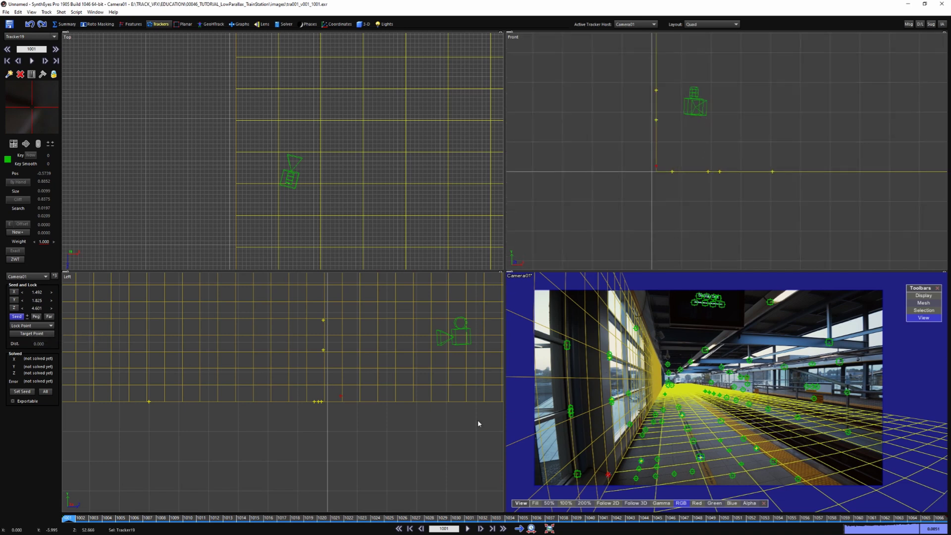
scroll(381, 401, "down", 2)
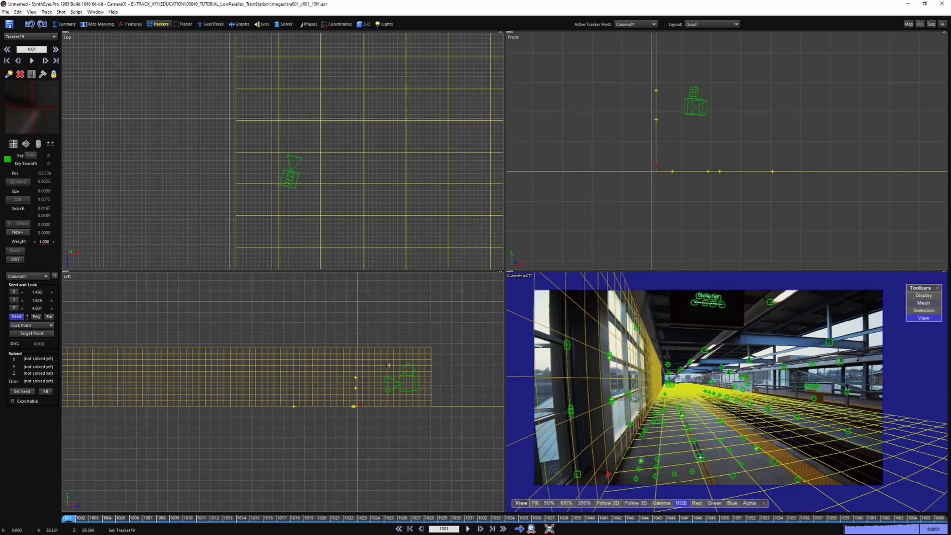
key("shift+g")
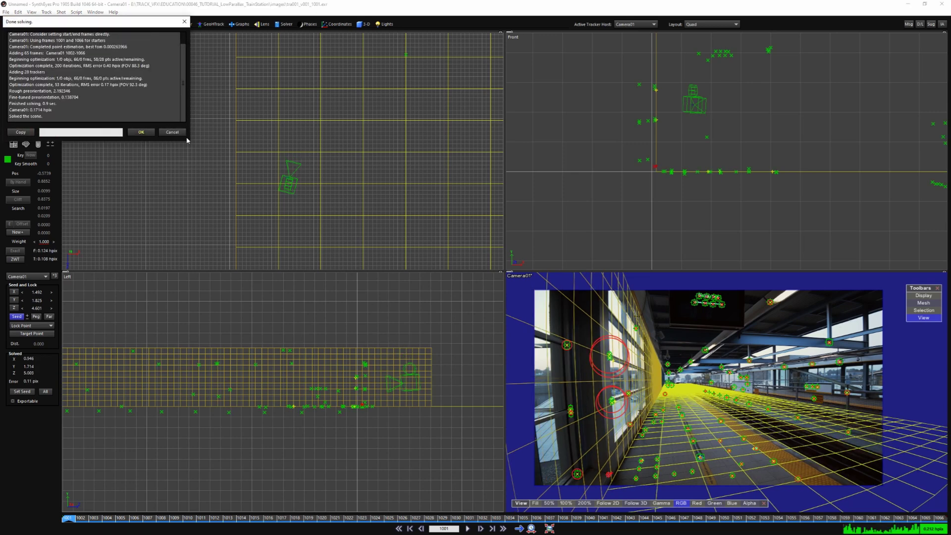
left_click(142, 132)
Play the shot in the camera-locked perspective view to check how the solved trackers stick, and return to frame 1001
scroll(386, 388, "down", 3)
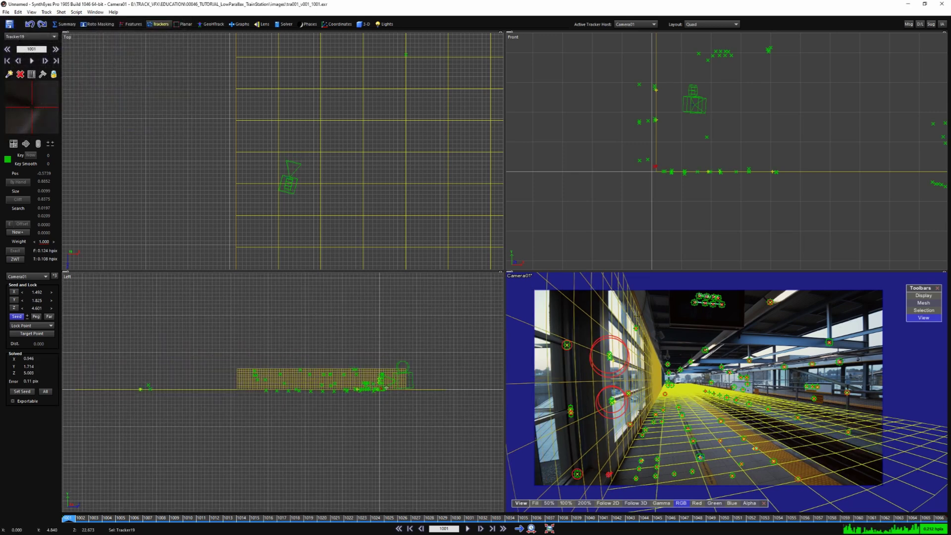
scroll(386, 387, "up", 5)
key("5")
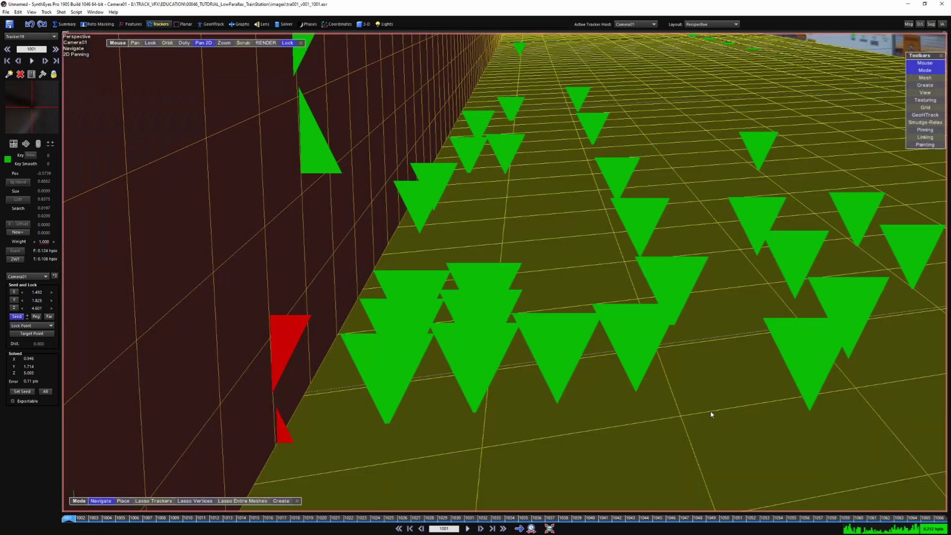
scroll(544, 358, "down", 4)
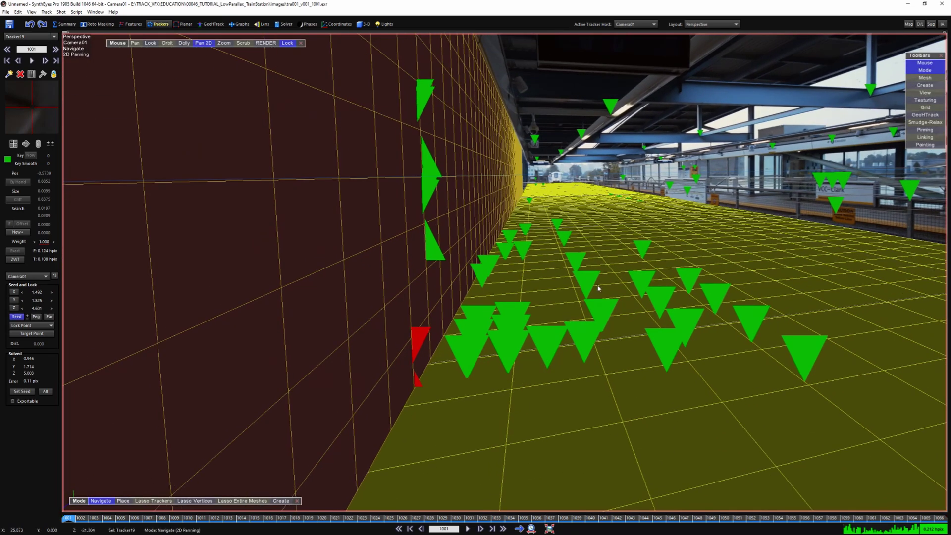
middle_click_drag(694, 181, 613, 249)
scroll(614, 249, "up", 1)
key("space")
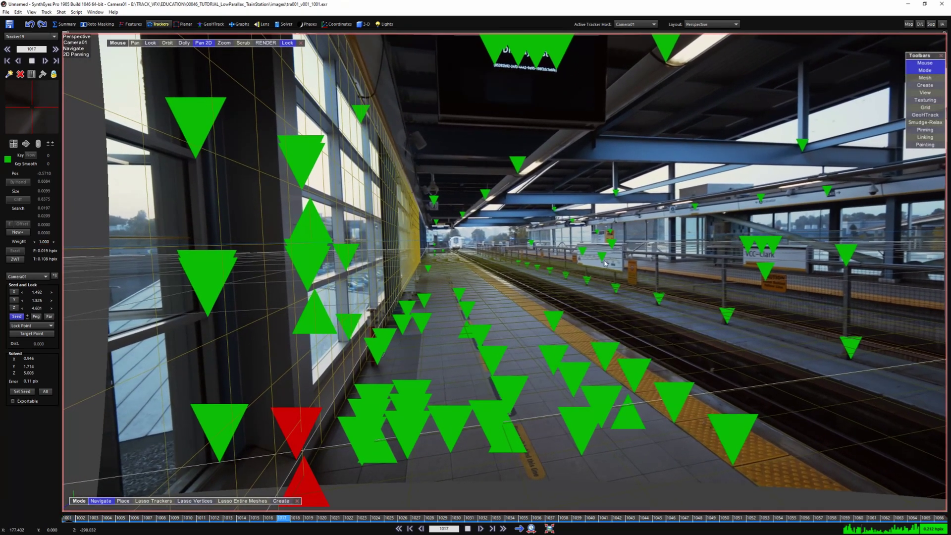
key("space")
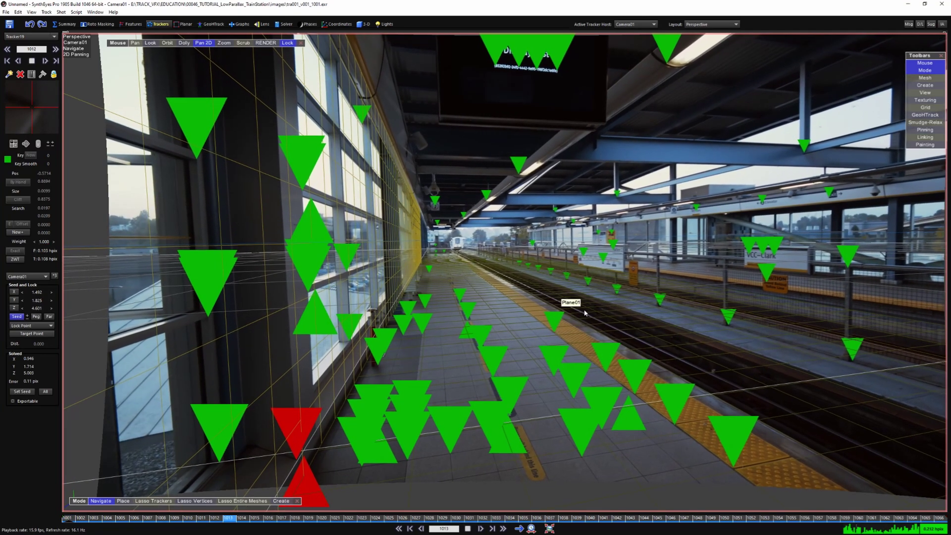
key("shift+a")
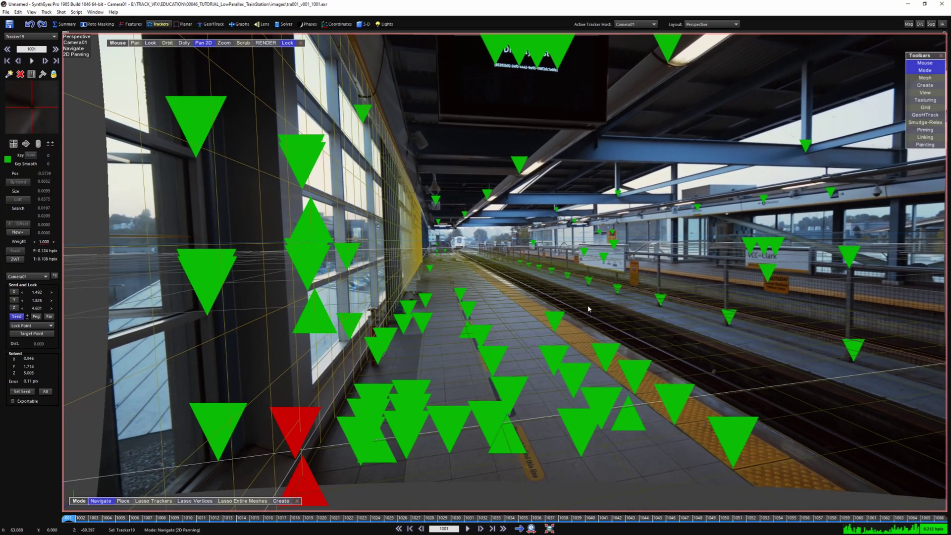
Compare the solved and seed positions of the pillar-base and dark-strip trackers with the planes in the left view
key("1")
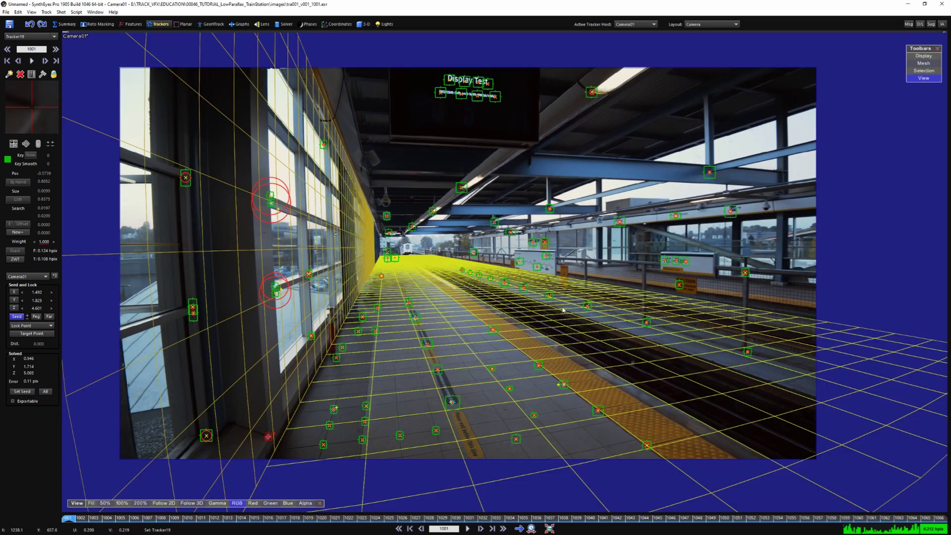
key("F4")
key("F3")
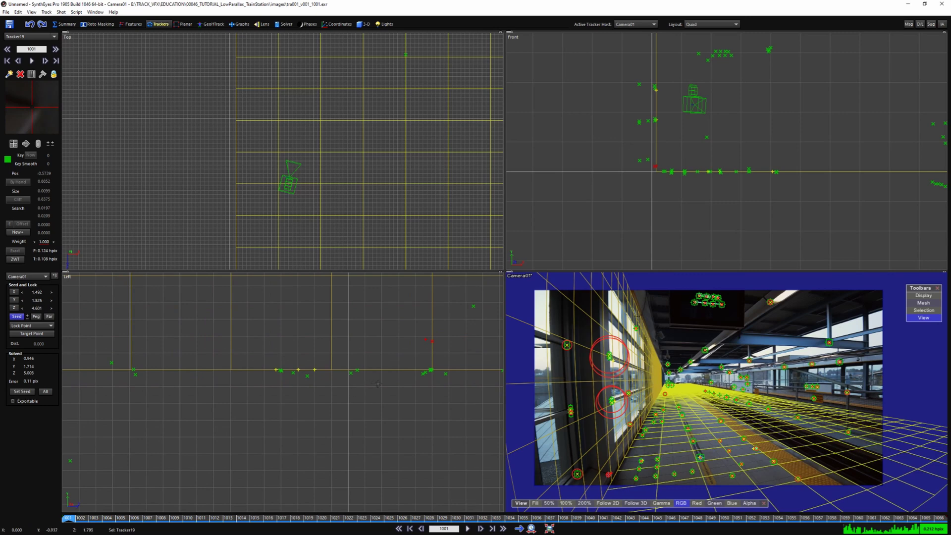
left_click(378, 384)
scroll(429, 347, "up", 2)
left_click(429, 339)
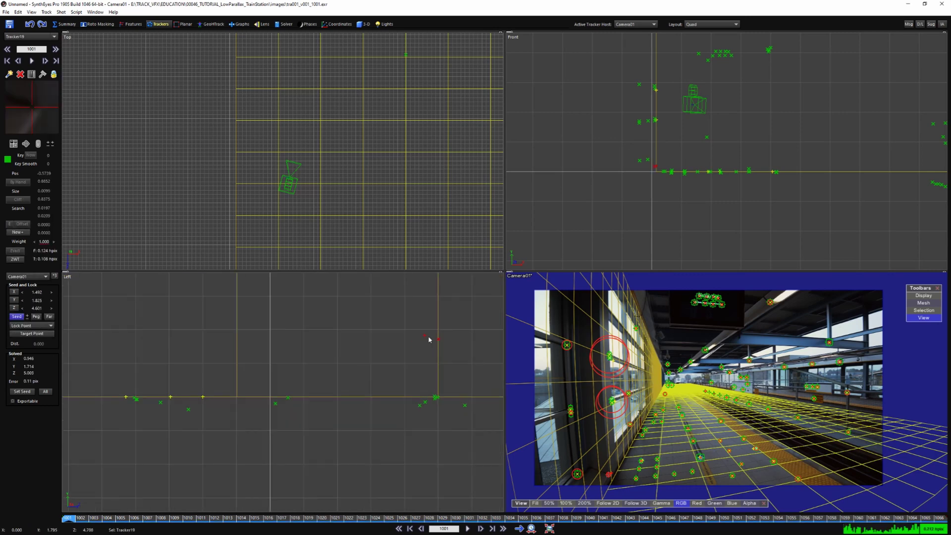
left_click(190, 410)
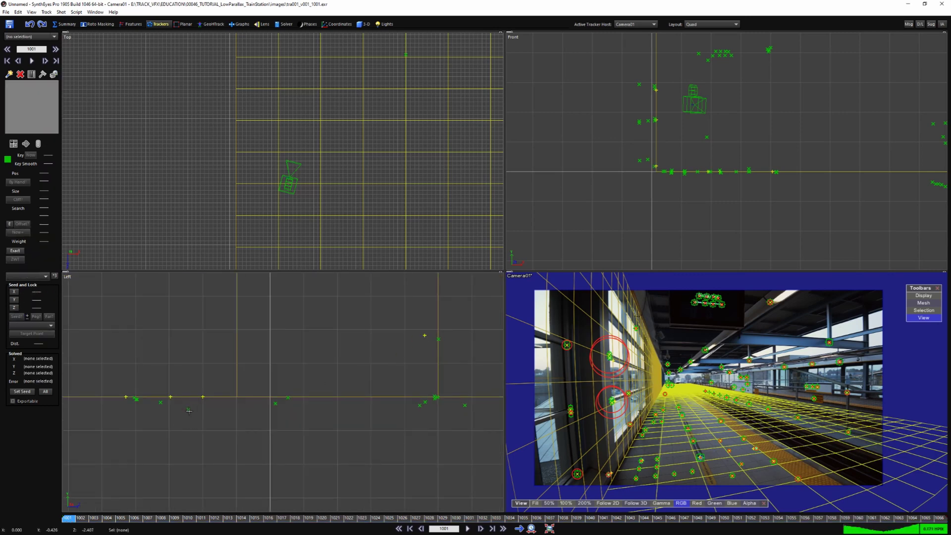
middle_click_drag(189, 409, 317, 412)
scroll(321, 410, "up", 2)
scroll(323, 416, "down", 10)
scroll(325, 426, "down", 6)
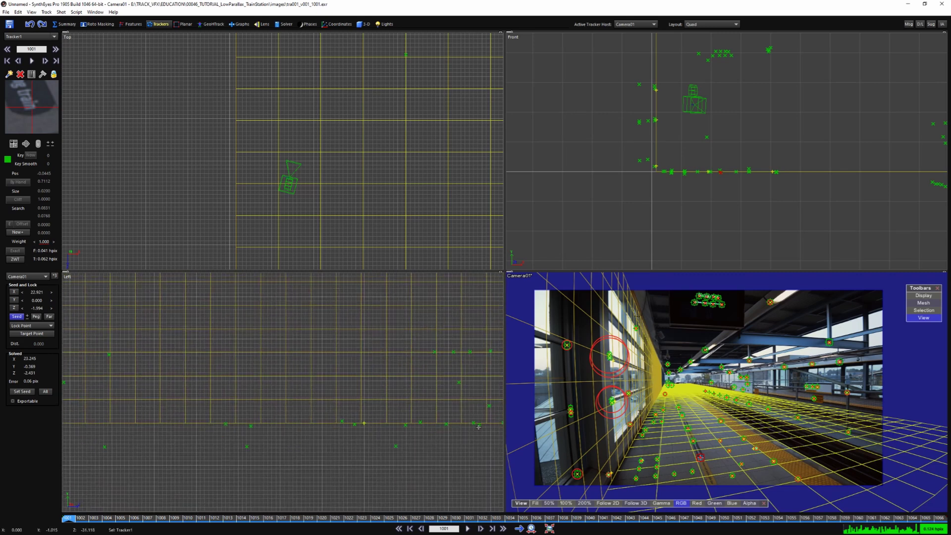
scroll(265, 425, "up", 5)
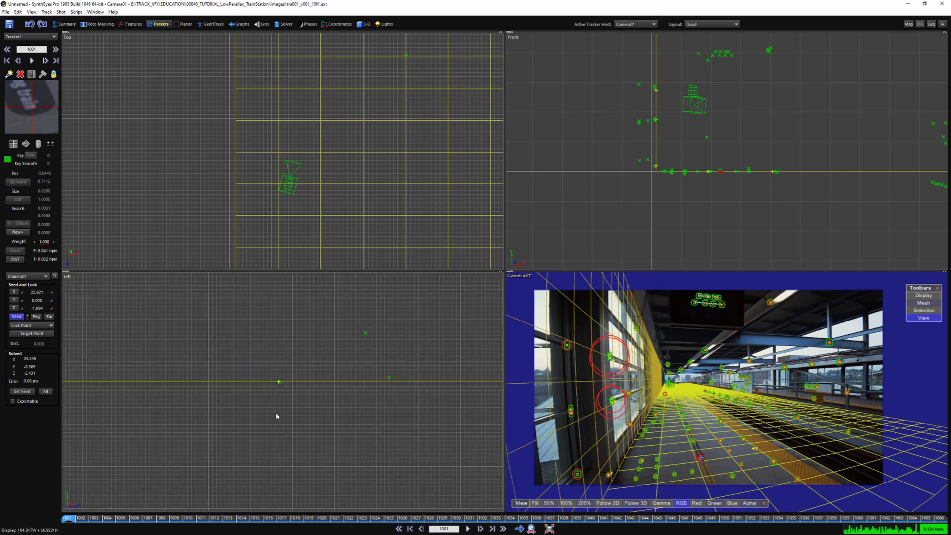
Compare the solved and seed positions of the far platform tracker and the lower window crossbar tracker in the left view
left_click(280, 385)
scroll(254, 405, "down", 5)
scroll(331, 405, "down", 3)
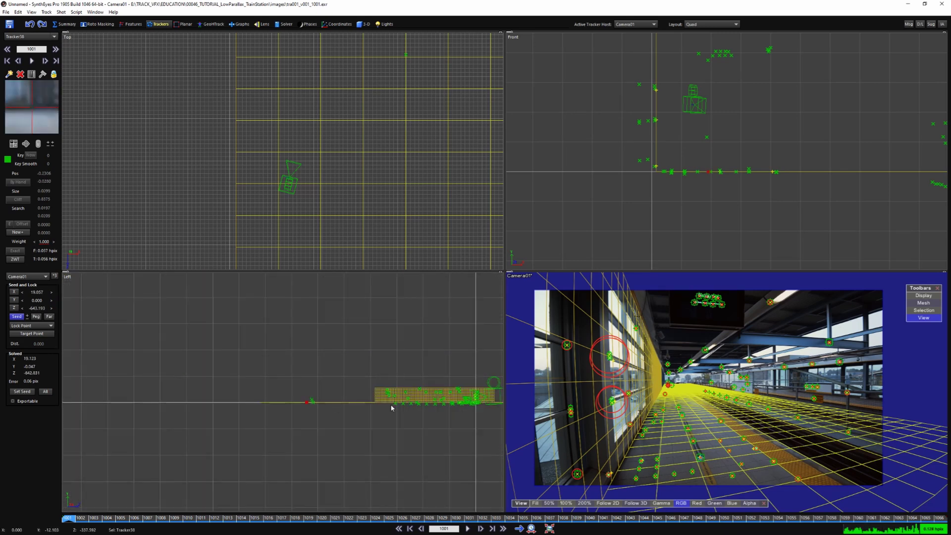
middle_click_drag(393, 408, 263, 418)
scroll(343, 403, "up", 4)
scroll(333, 449, "up", 1)
scroll(381, 410, "up", 4)
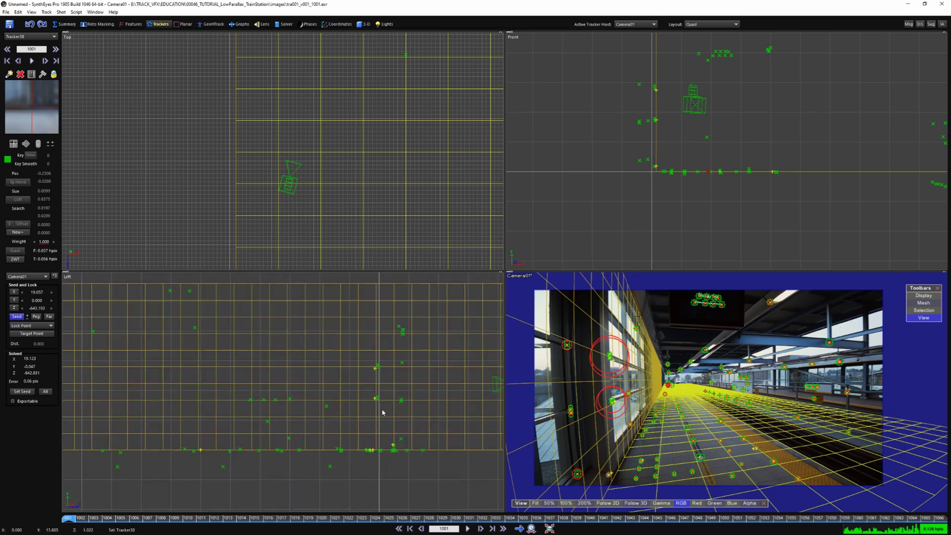
left_click(372, 387)
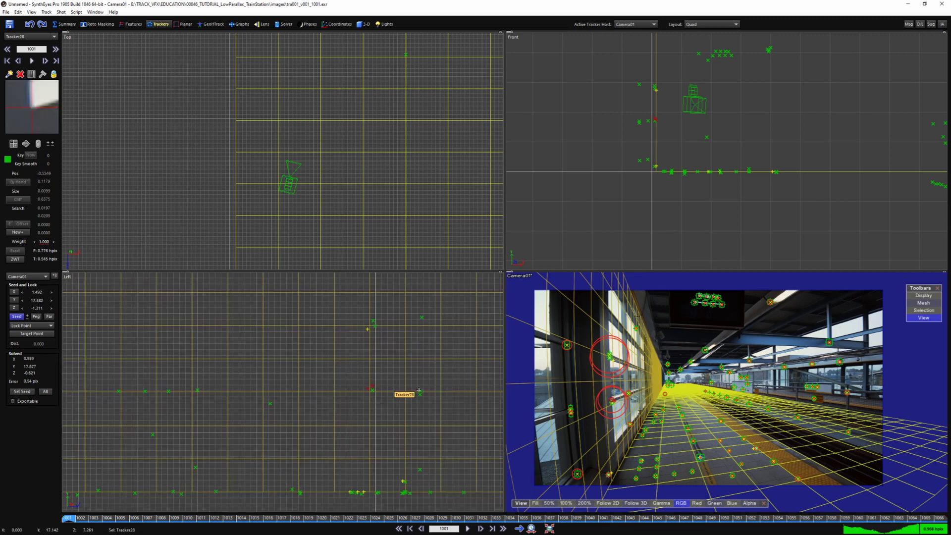
scroll(391, 392, "down", 5)
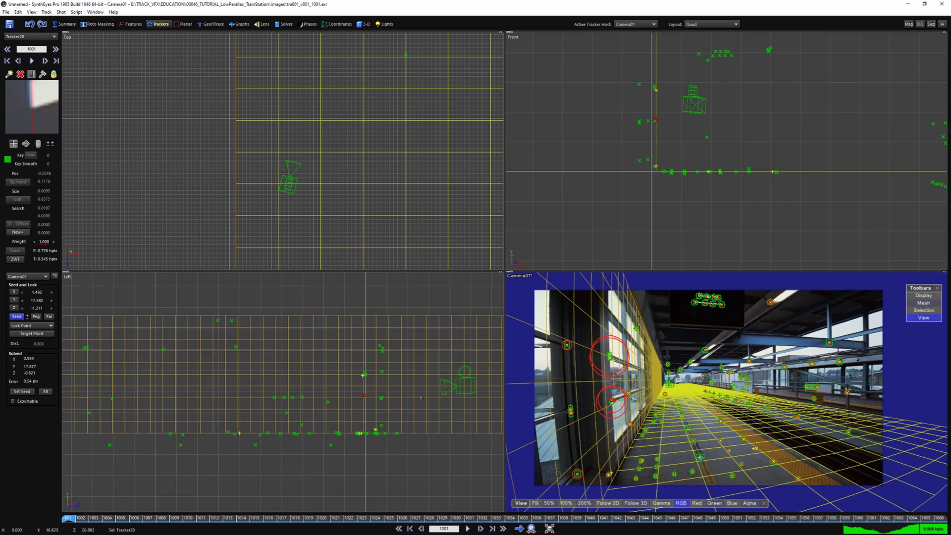
Review the full camera view and the solver error in the Solver settings, and return to the four-view layout
key("3")
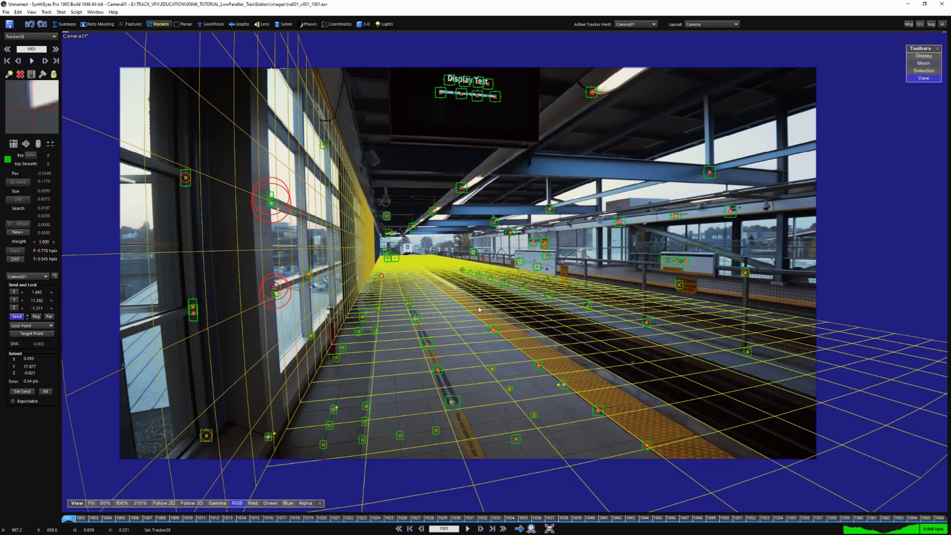
middle_click_drag(479, 309, 496, 320)
left_click(285, 25)
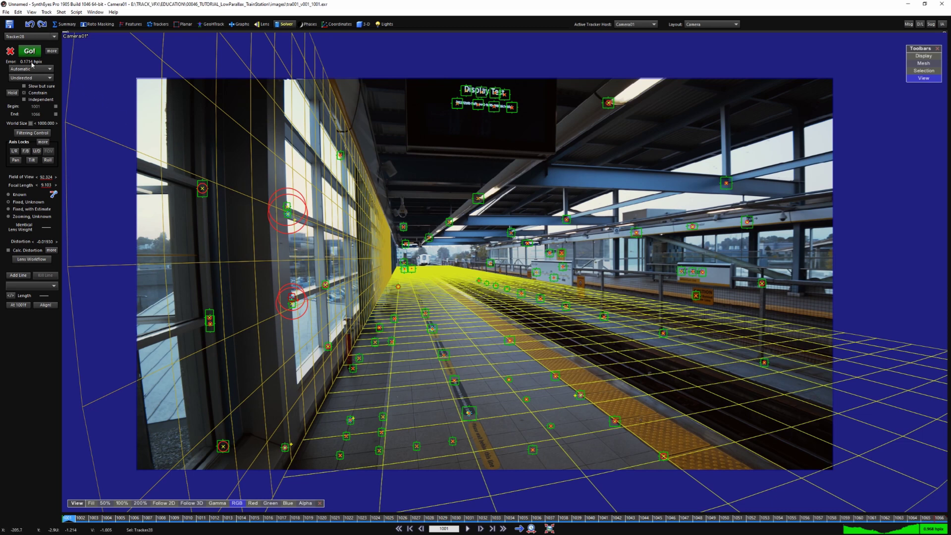
key("7")
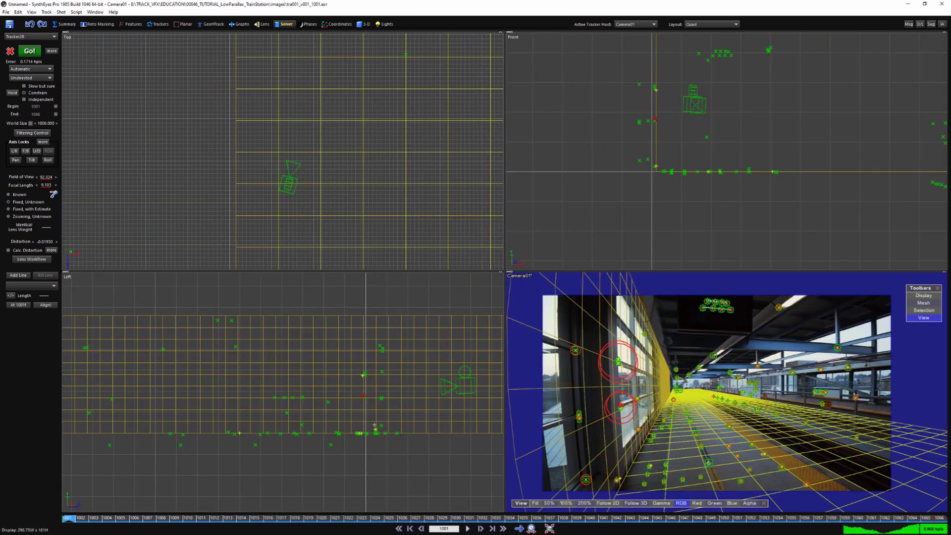
Solve the camera again with the current seed constraints and accept the solver result
scroll(406, 399, "down", 2)
middle_click_drag(406, 399, 346, 369)
left_click(26, 51)
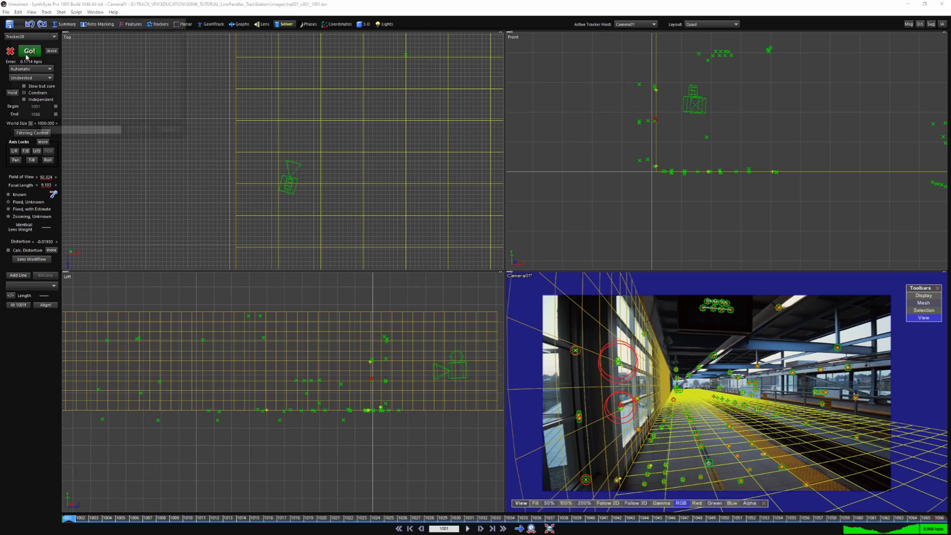
left_click(141, 132)
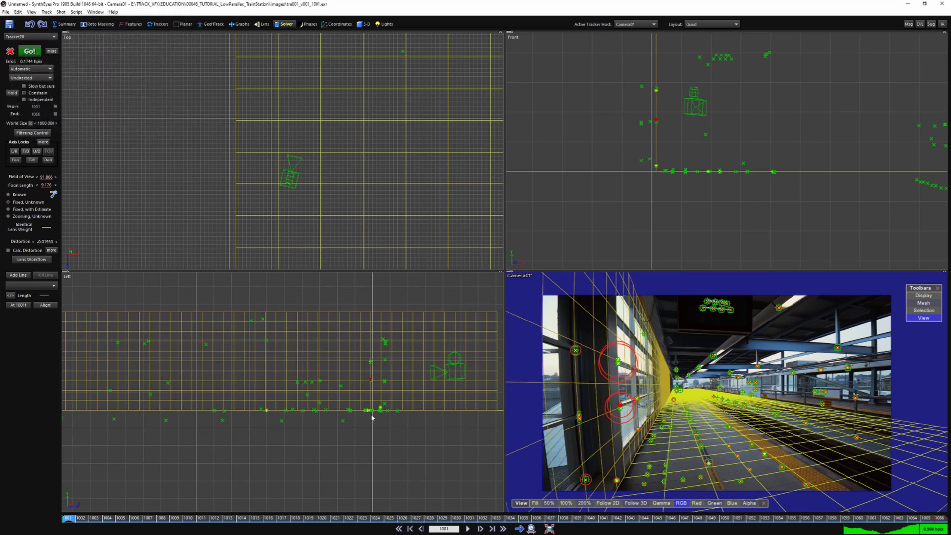
Compare the tracker positions before and after the re-solve in the left view by undoing and redoing it
key("ctrl+y")
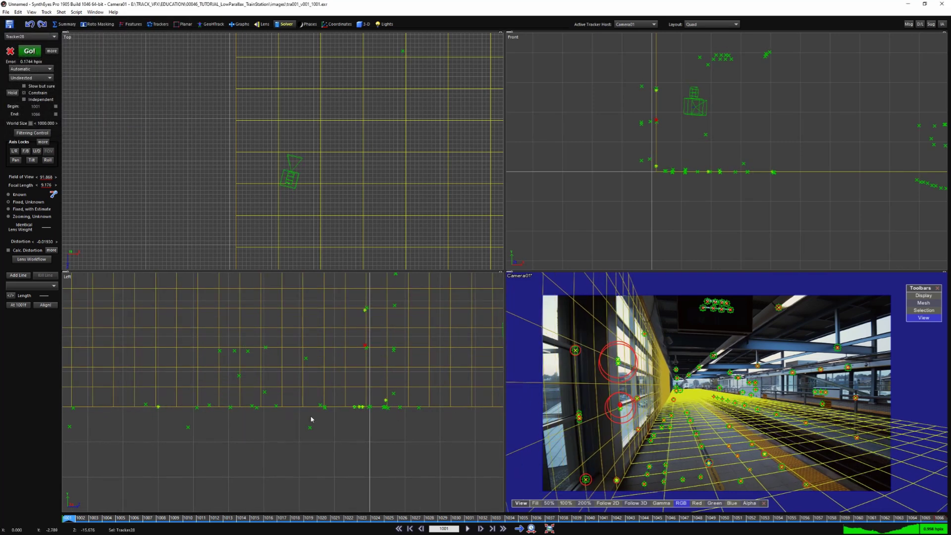
middle_click_drag(325, 400, 384, 412)
scroll(341, 404, "up", 1)
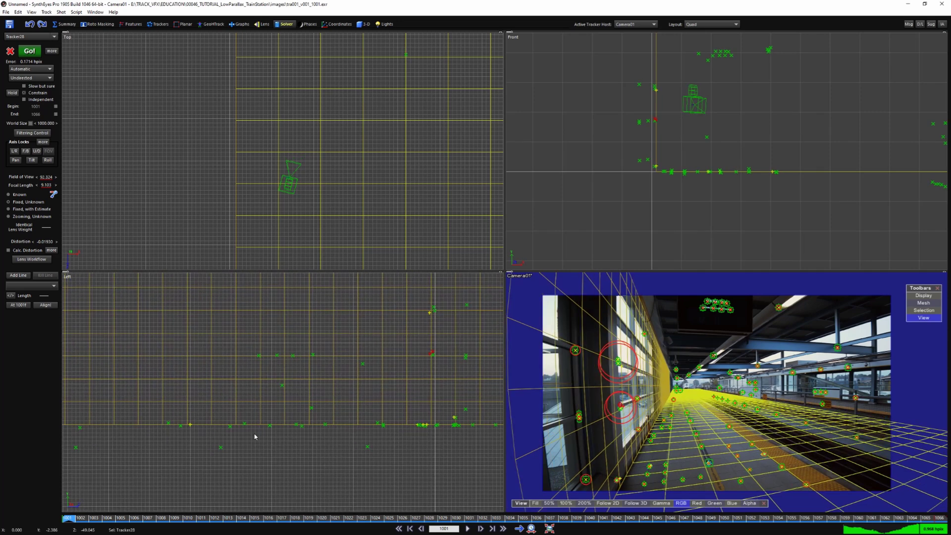
key("ctrl+z")
key("ctrl+y")
key("ctrl+z")
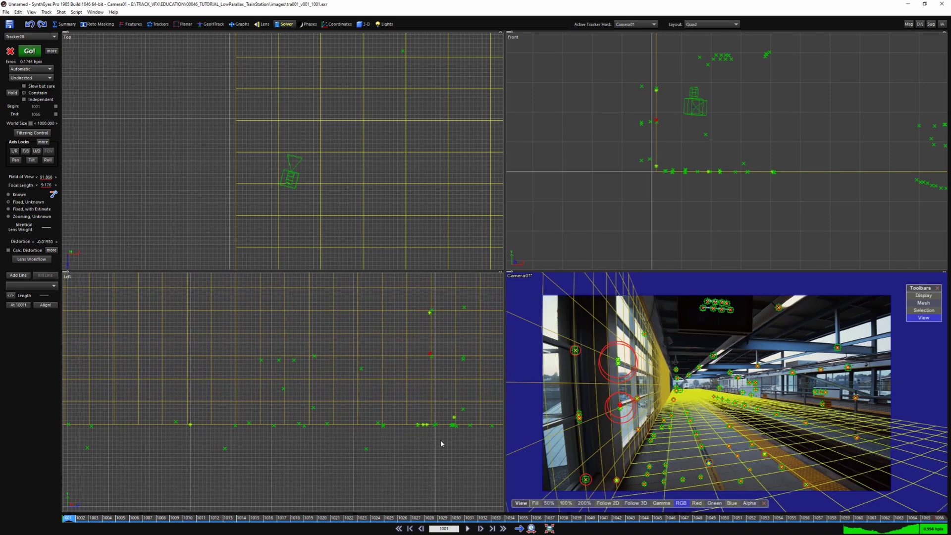
key("ctrl+y")
Examine the distant trackers along the ground line and the camera-side trackers in the left view for both solves
scroll(443, 427, "down", 6)
middle_click_drag(124, 424, 227, 424)
scroll(227, 425, "up", 2)
middle_click_drag(173, 438, 298, 445)
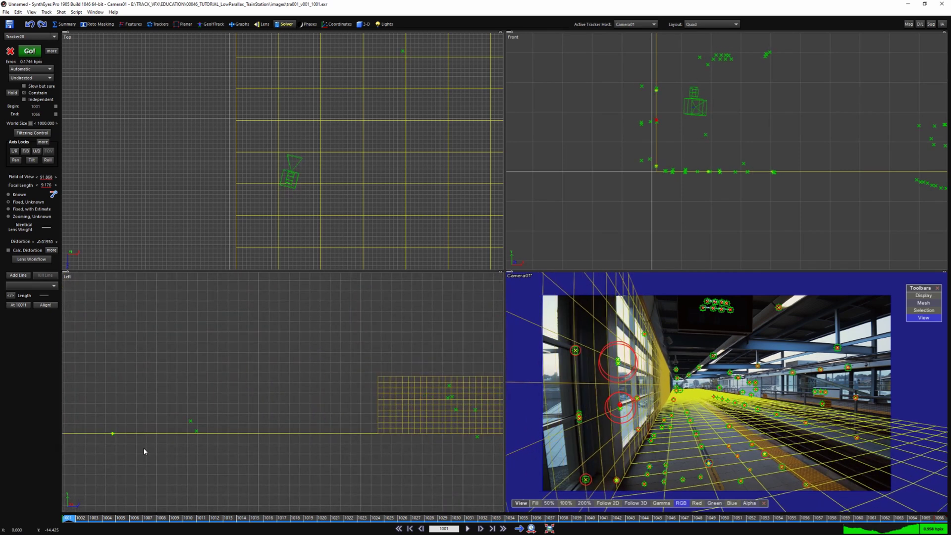
scroll(145, 450, "up", 5)
scroll(266, 417, "up", 8)
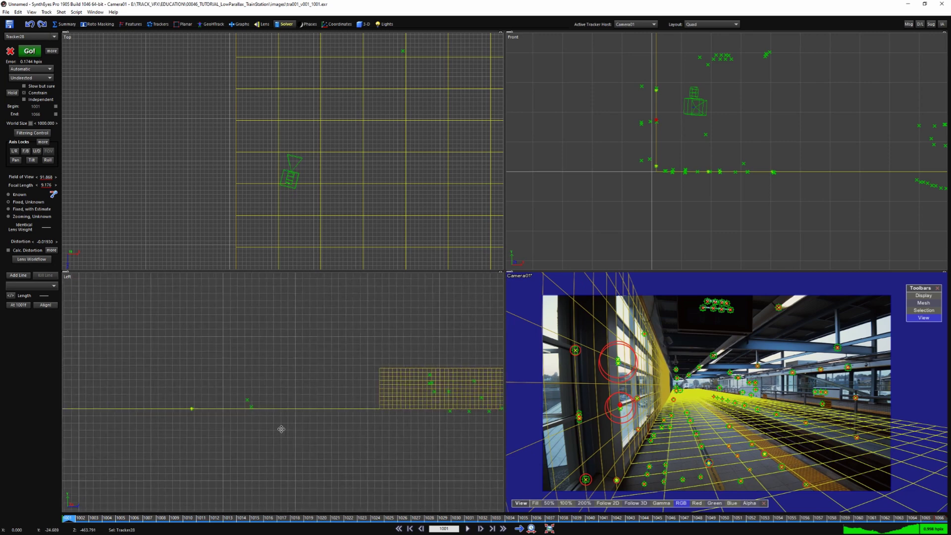
scroll(352, 401, "up", 3)
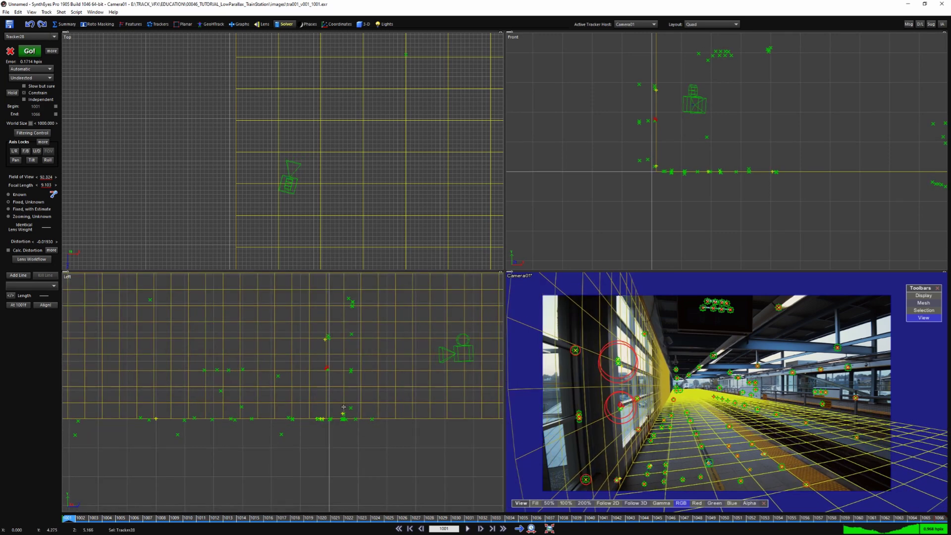
Review the solve in the perspective and full camera views, clear the tracker selection, and return to the four-view layout
key("5")
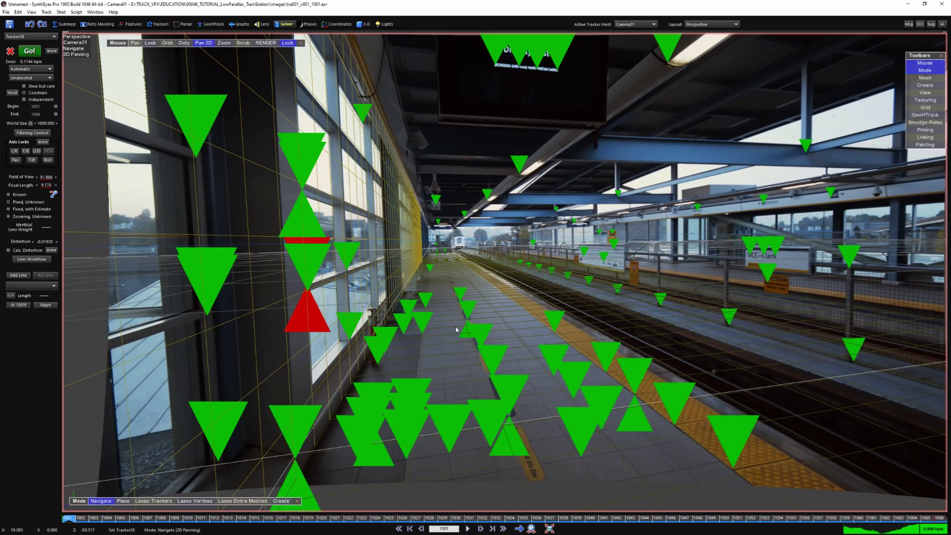
key("1")
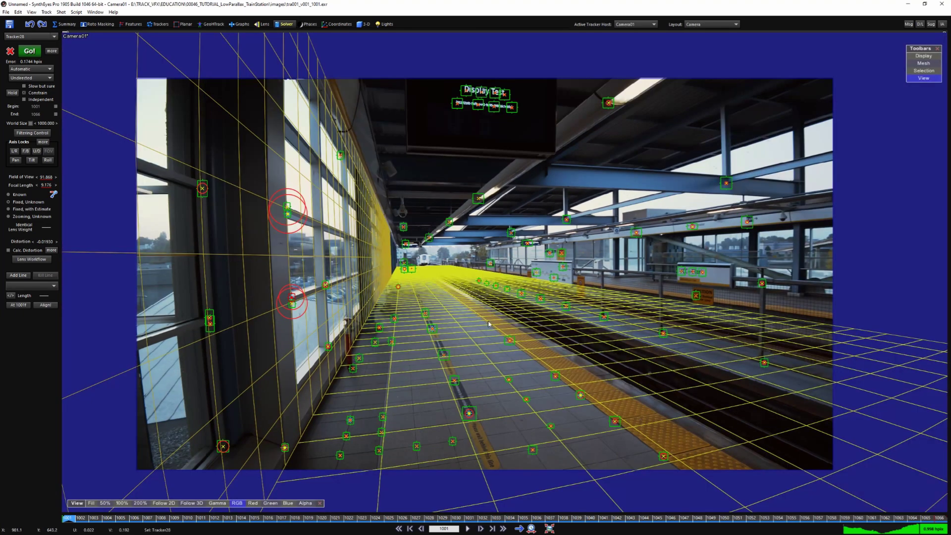
middle_click_drag(490, 323, 479, 346)
scroll(477, 334, "up", 1)
scroll(454, 306, "down", 1)
left_click(430, 305)
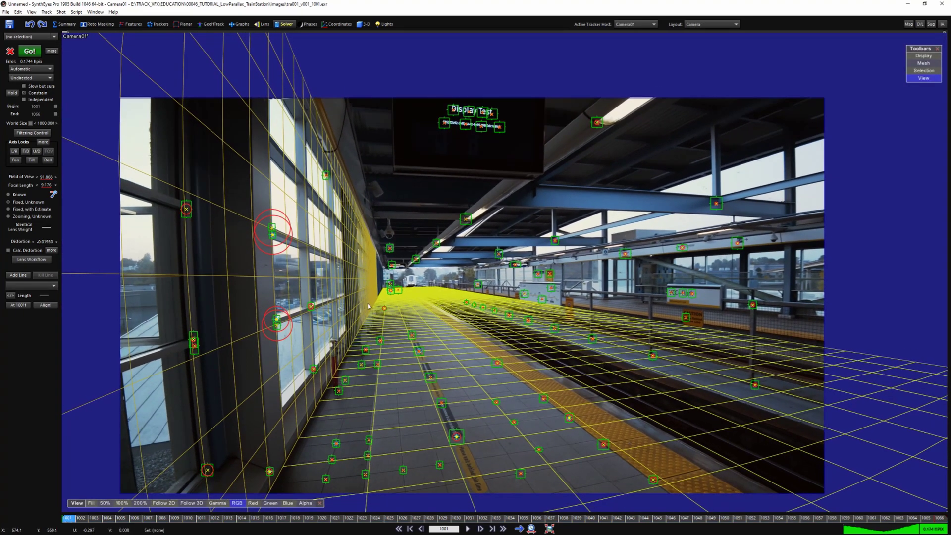
key("q")
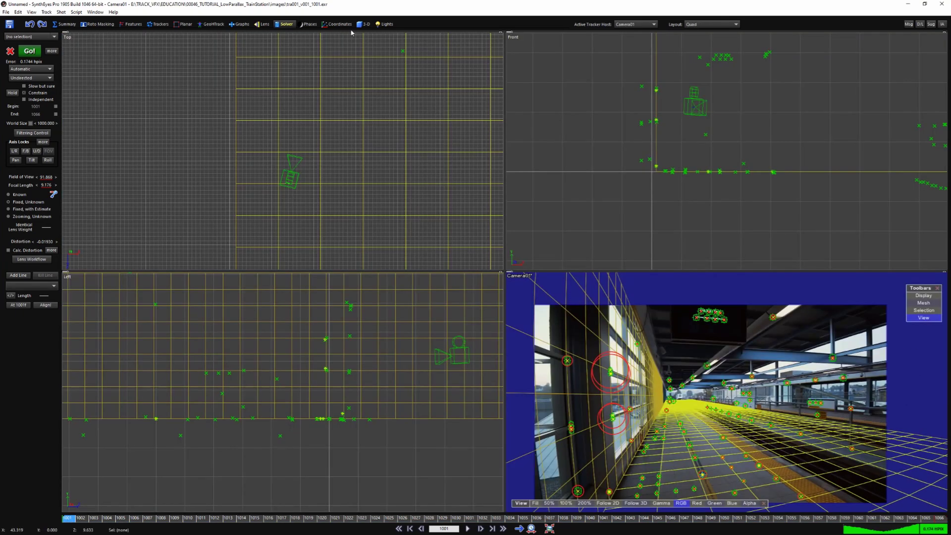
Recolor the ground plane dark blue (RGB 40, 95, 134) in the 3-D settings and deselect it
left_click(369, 63)
left_click(364, 25)
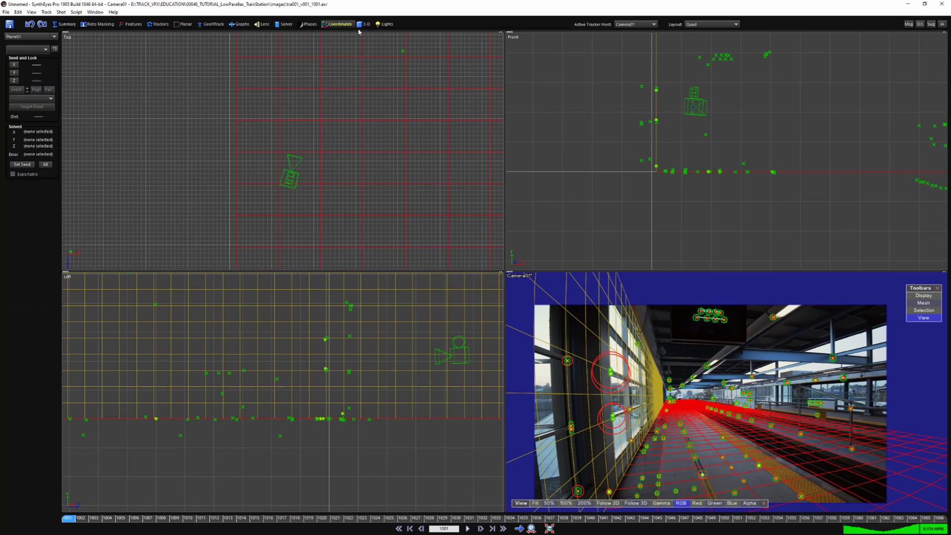
left_click(26, 72)
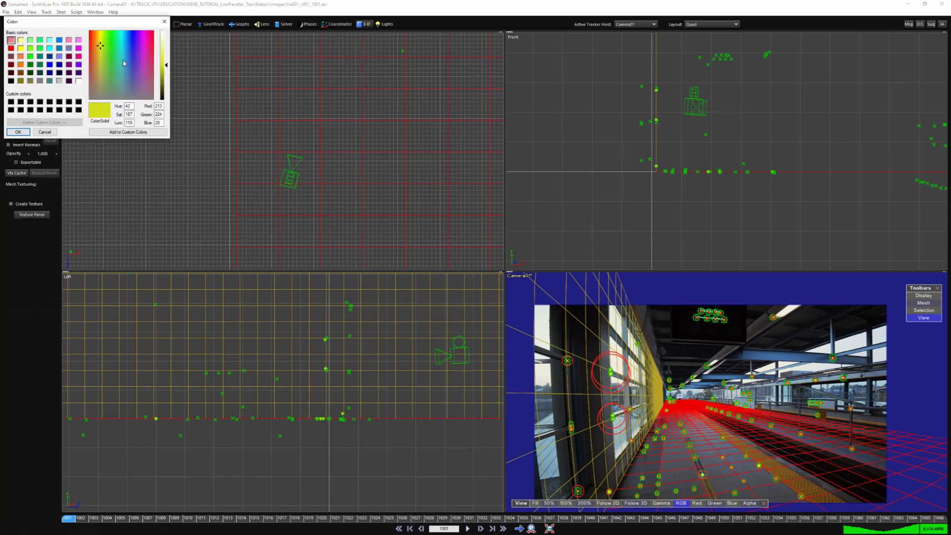
left_click(126, 63)
left_click(166, 78)
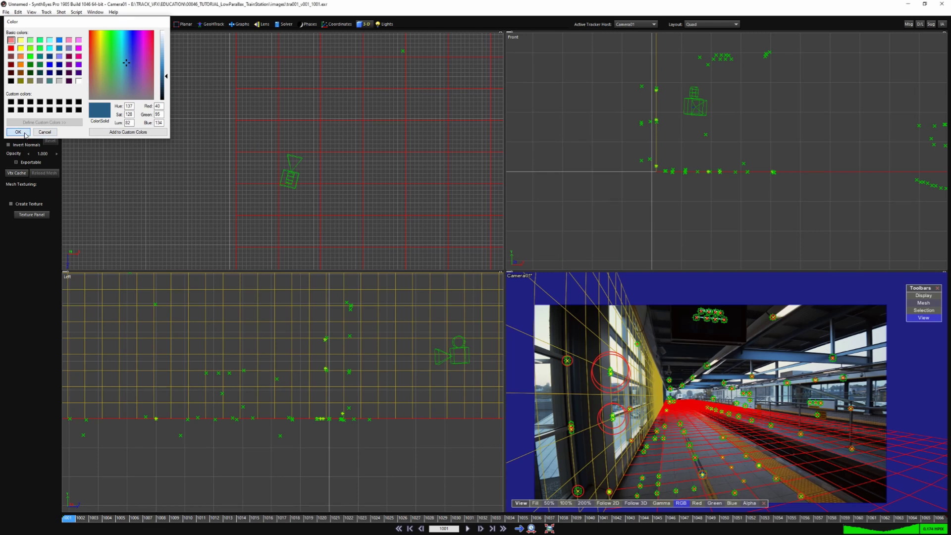
left_click(45, 131)
left_click(647, 371)
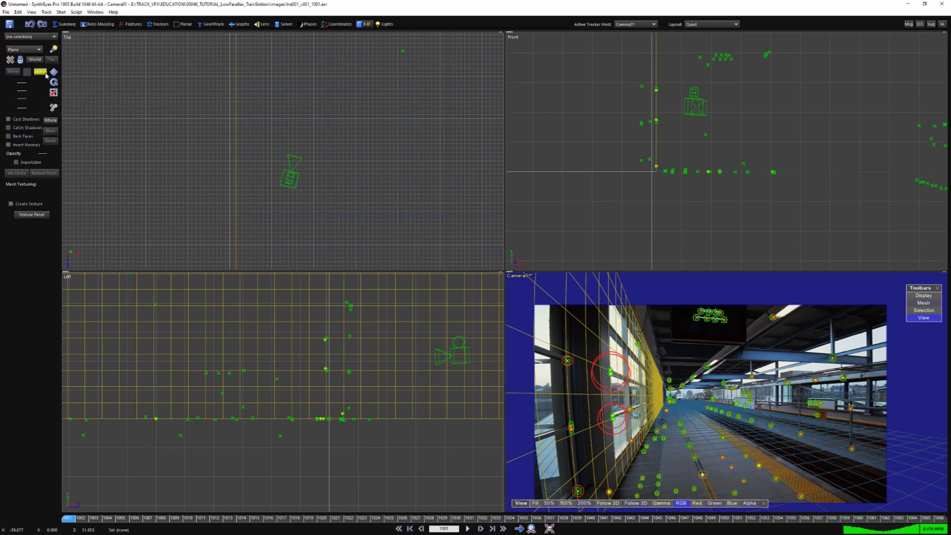
Recolor the wall plane purple (RGB 78, 4, 215) and deselect it
left_click(232, 305)
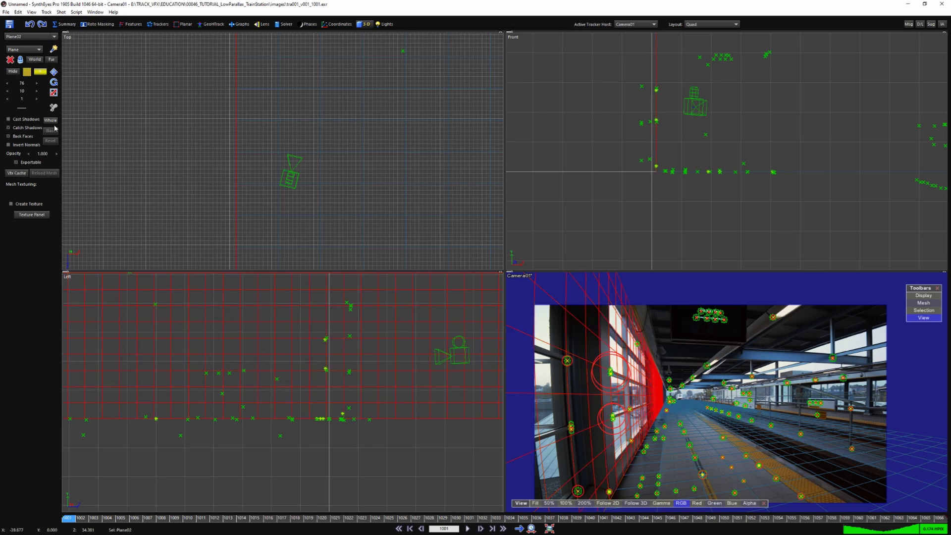
left_click(27, 72)
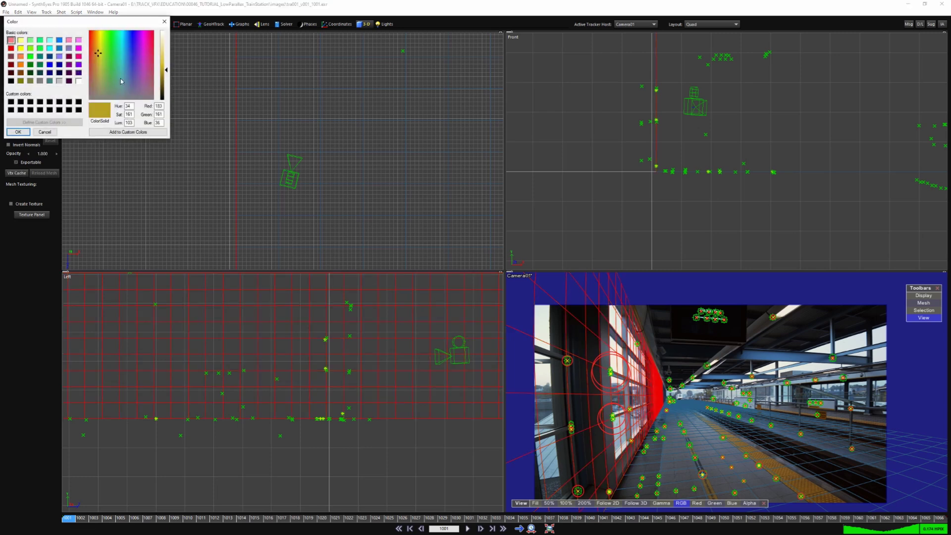
left_click(137, 35)
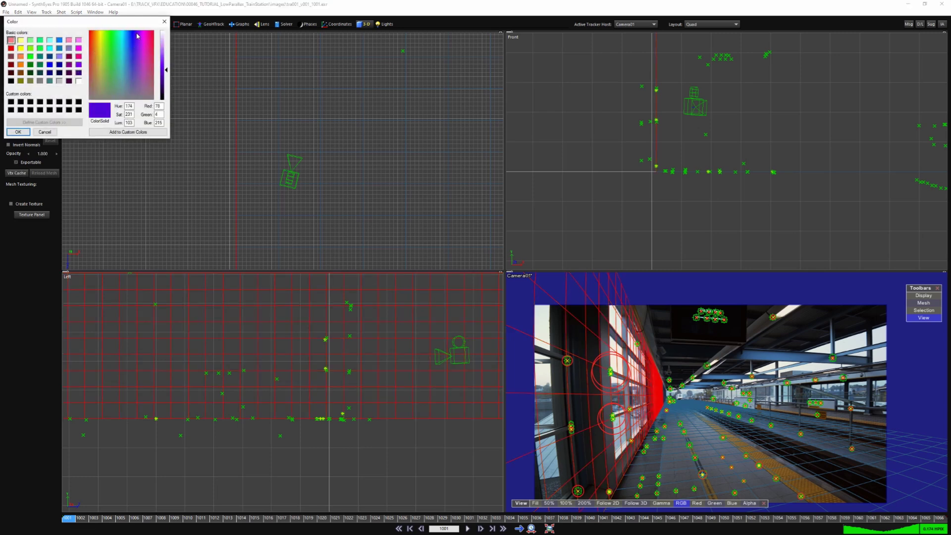
left_click(18, 132)
left_click(745, 367)
Play the shot in the full camera view to check how the ground and wall planes stick
key("1")
scroll(510, 337, "up", 1)
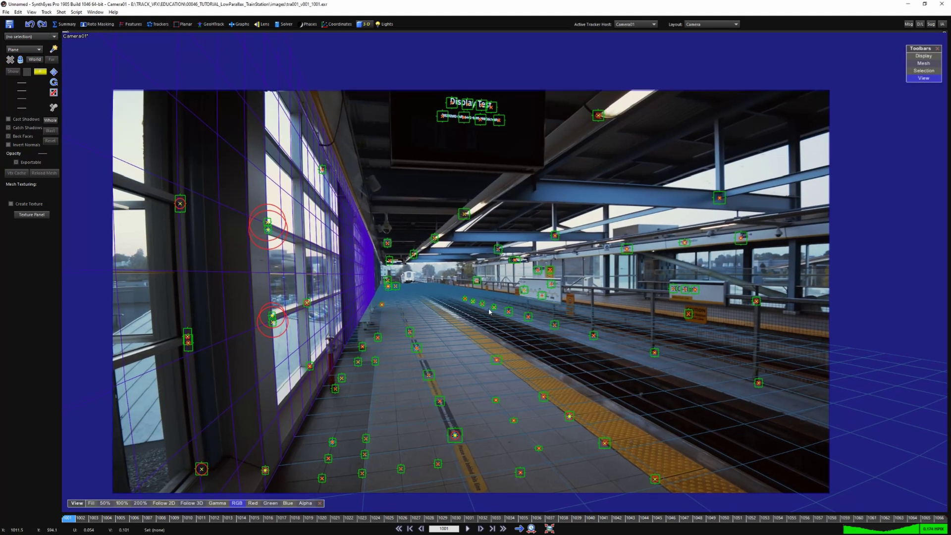
middle_click_drag(488, 312, 474, 278)
scroll(449, 284, "up", 1)
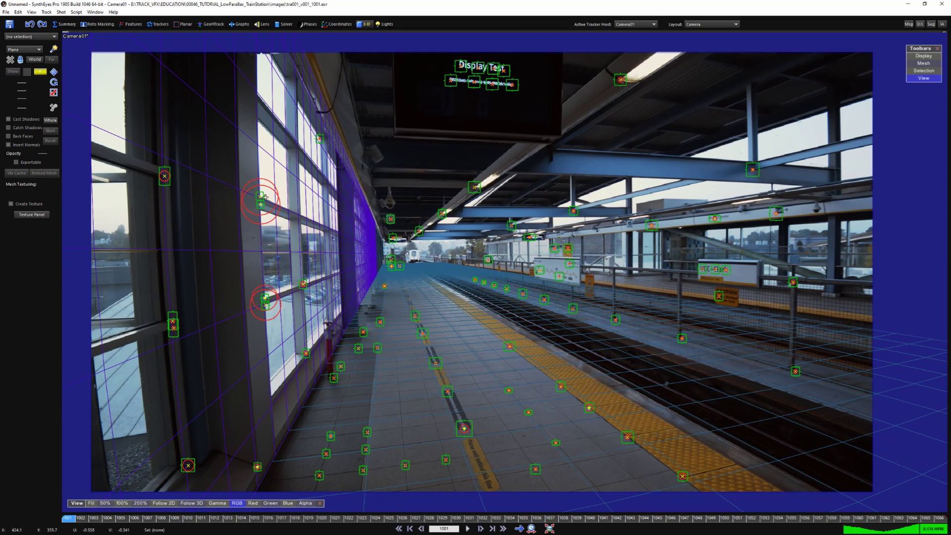
key("space")
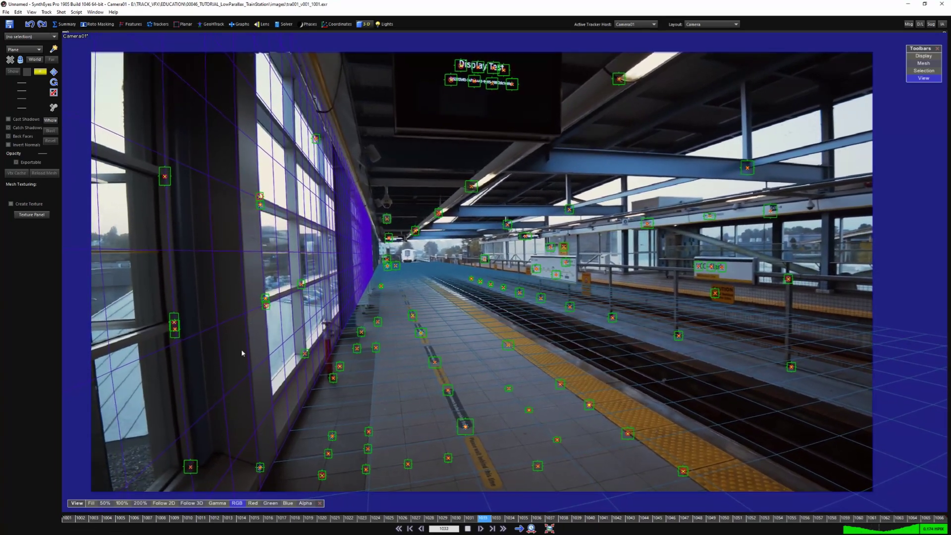
key("space")
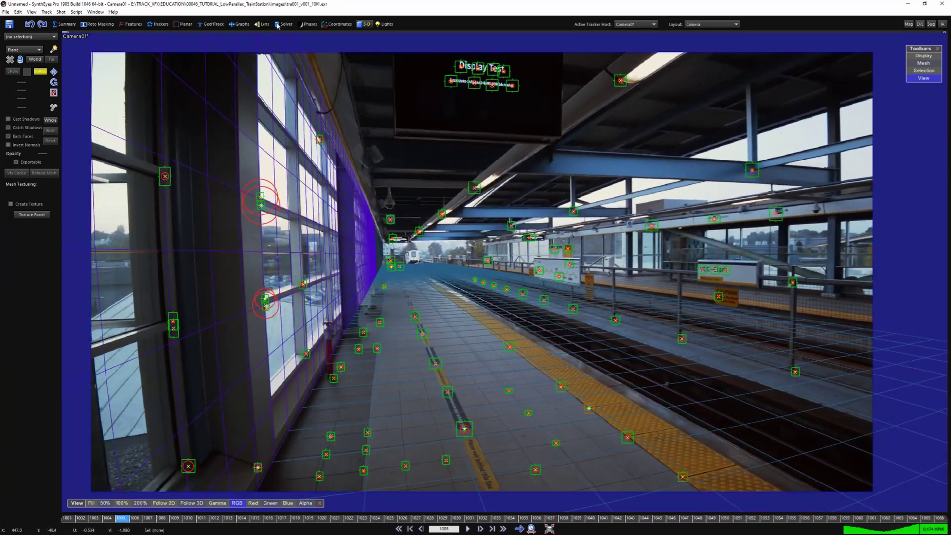
Open the Solver settings, inspect a tracker's pixel-level match up close, and replay the shot in the full camera view
left_click(284, 24)
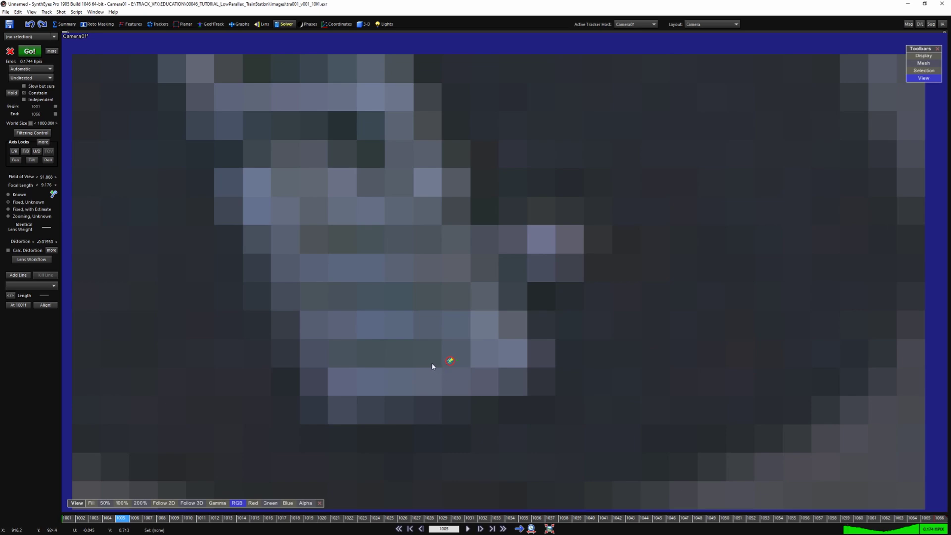
scroll(446, 363, "down", 10)
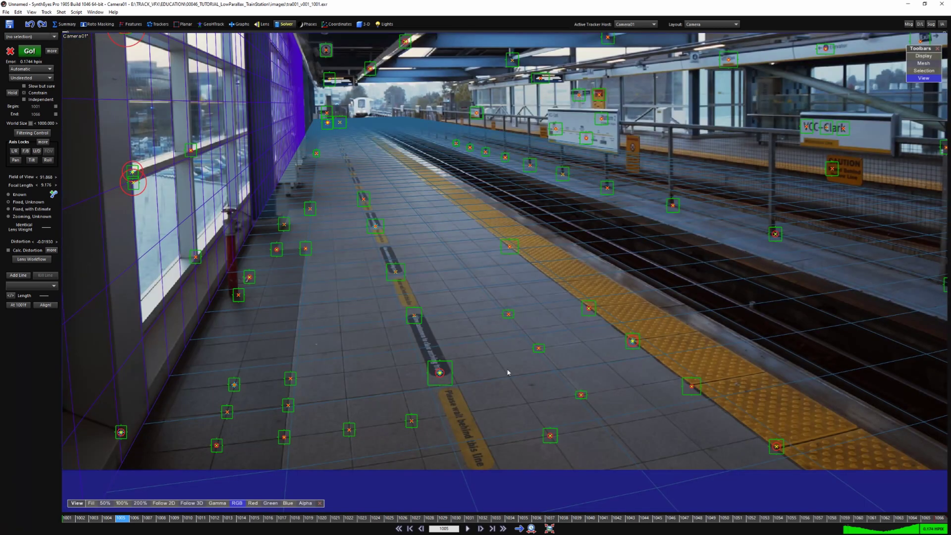
scroll(481, 396, "down", 2)
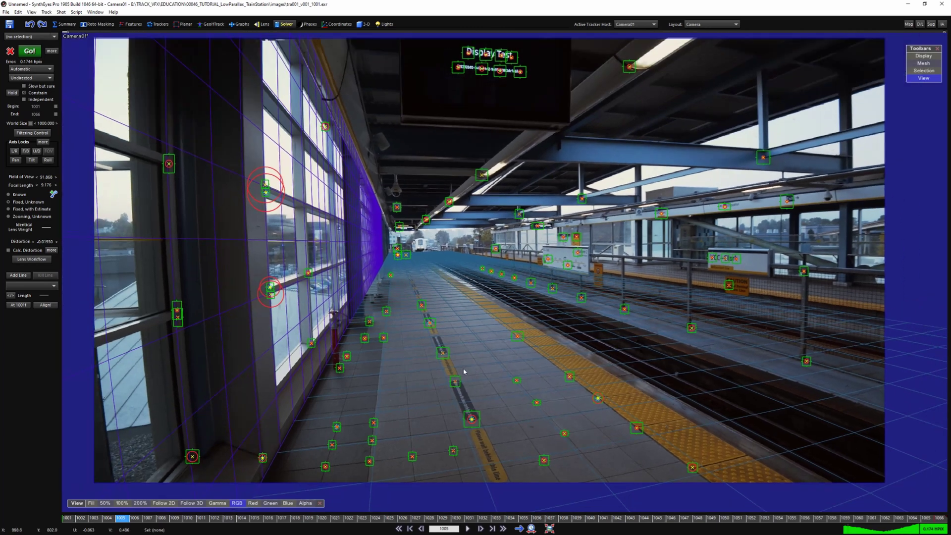
key("space")
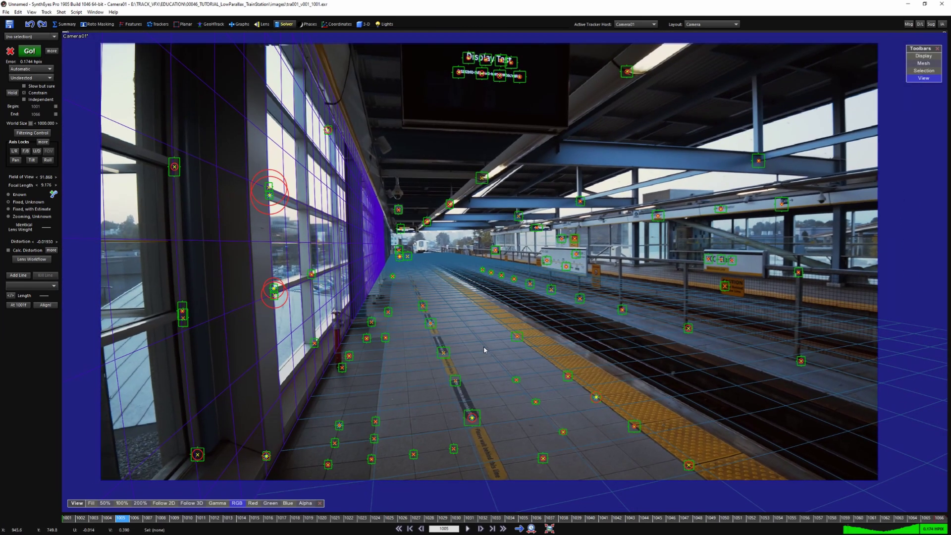
key("space")
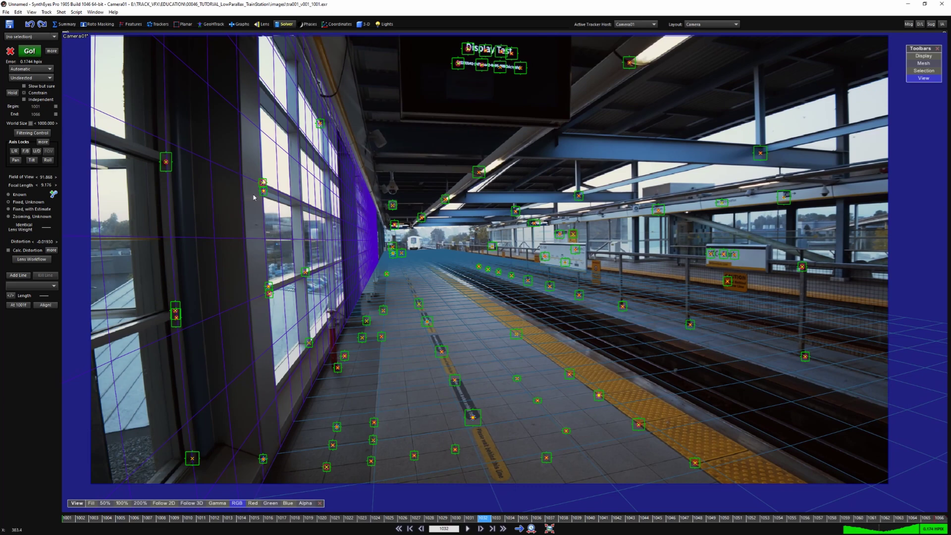
key("space")
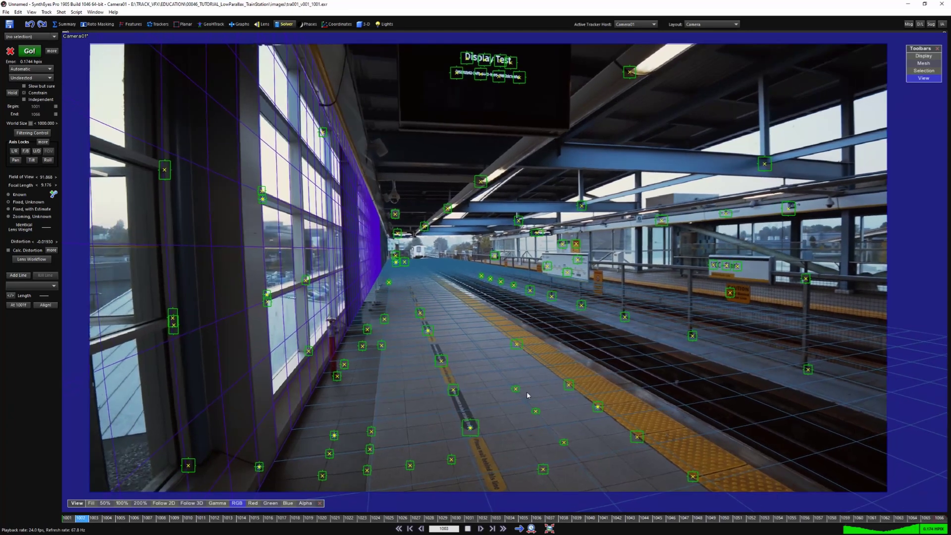
key("space")
Return to the four-view layout and play the shot to examine the camera path up close in the left view
key("7")
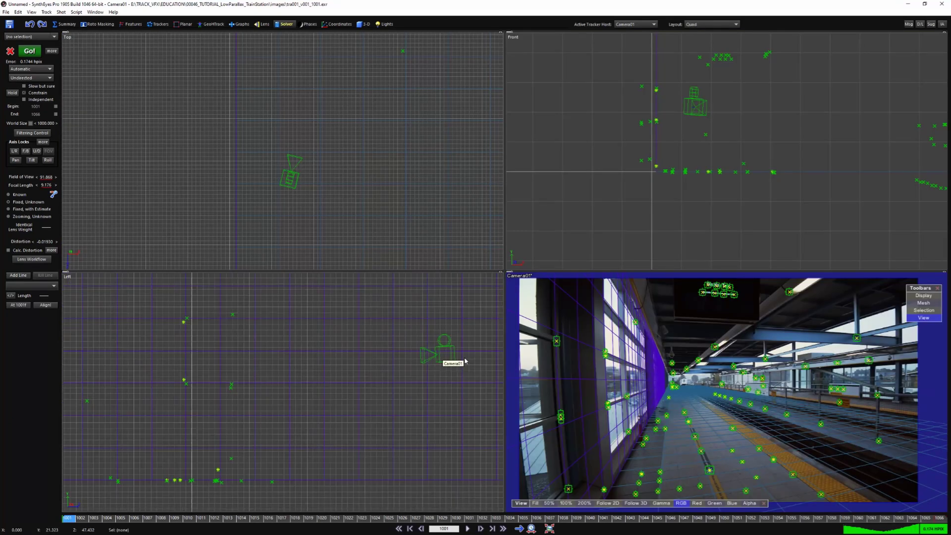
scroll(464, 358, "up", 2)
scroll(424, 350, "up", 4)
scroll(372, 342, "up", 7)
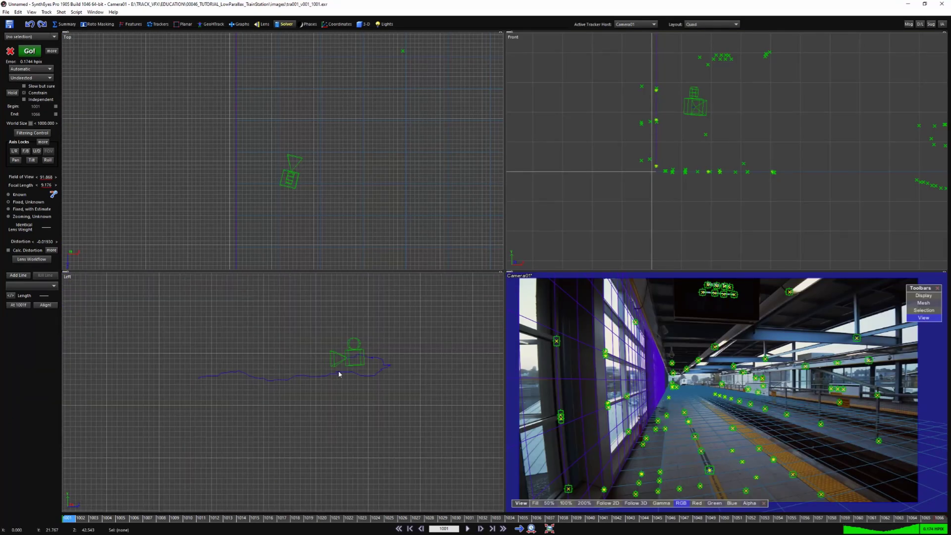
scroll(339, 373, "up", 4)
key("space")
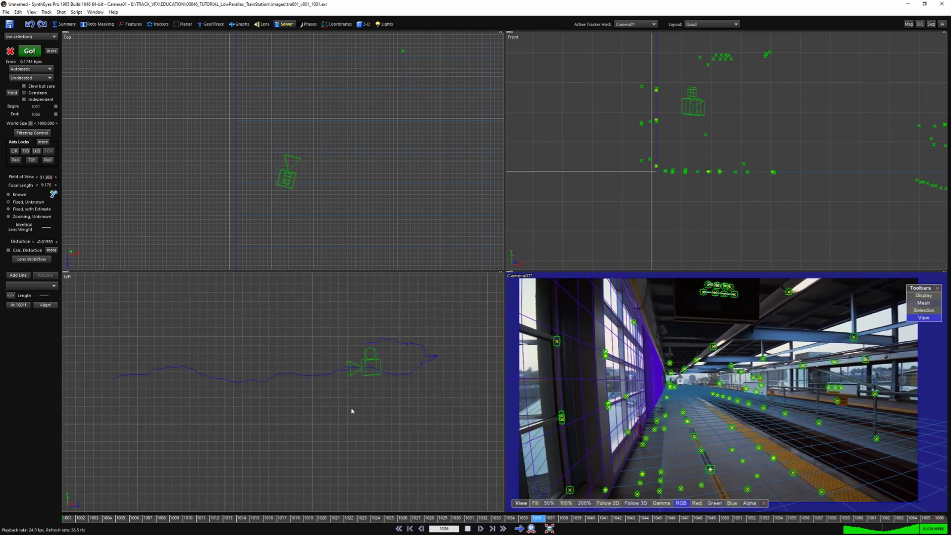
key("space")
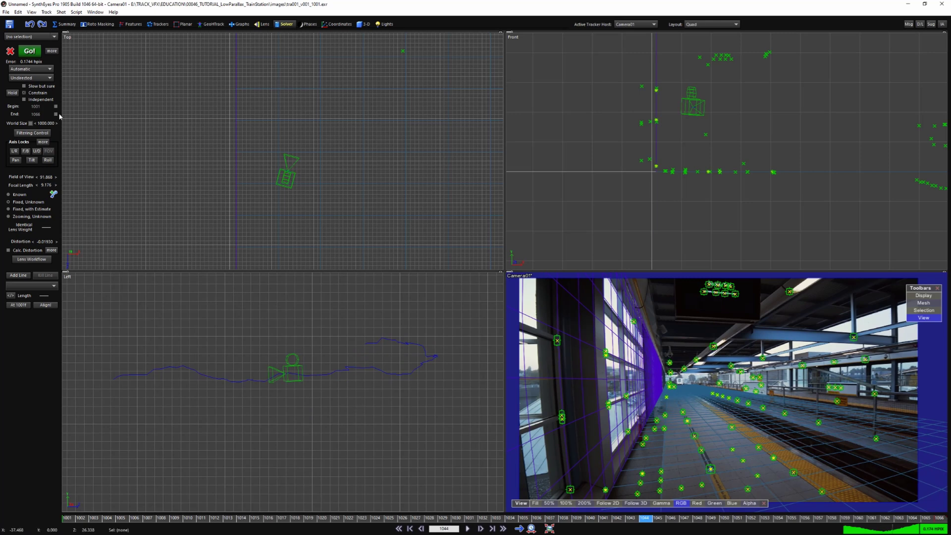
Apply path filtering to the camera's solve path on X, Y and Z for the whole shot, with frequency 5 Hz and strength 1
left_click(33, 132)
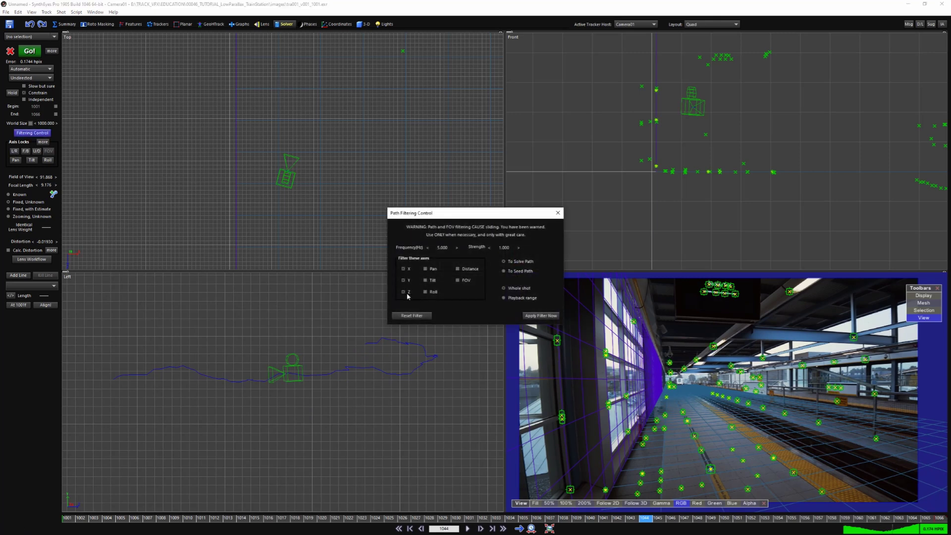
left_click(535, 315)
left_click(491, 327)
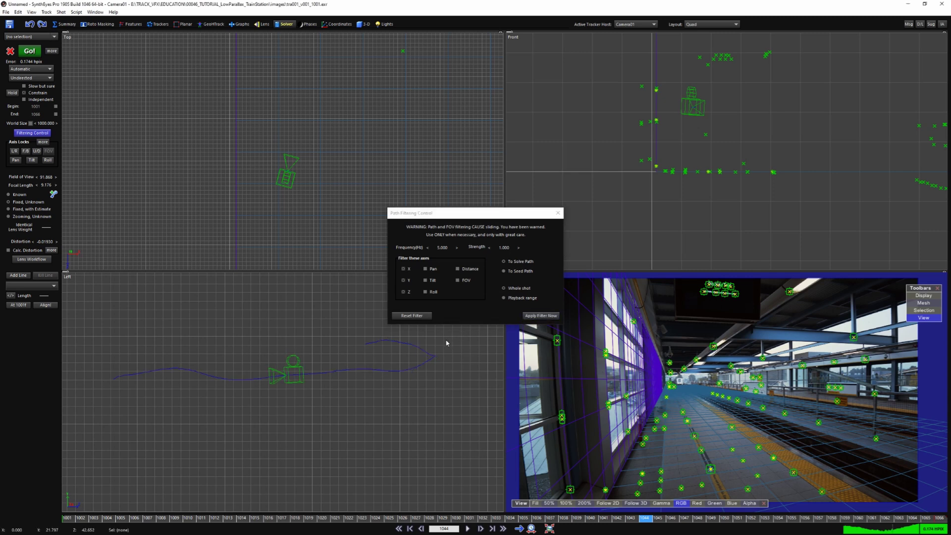
Reset the path filter, close its controls, and inspect the camera path up close in the left view
left_click(415, 317)
left_click(559, 214)
scroll(367, 387, "down", 10)
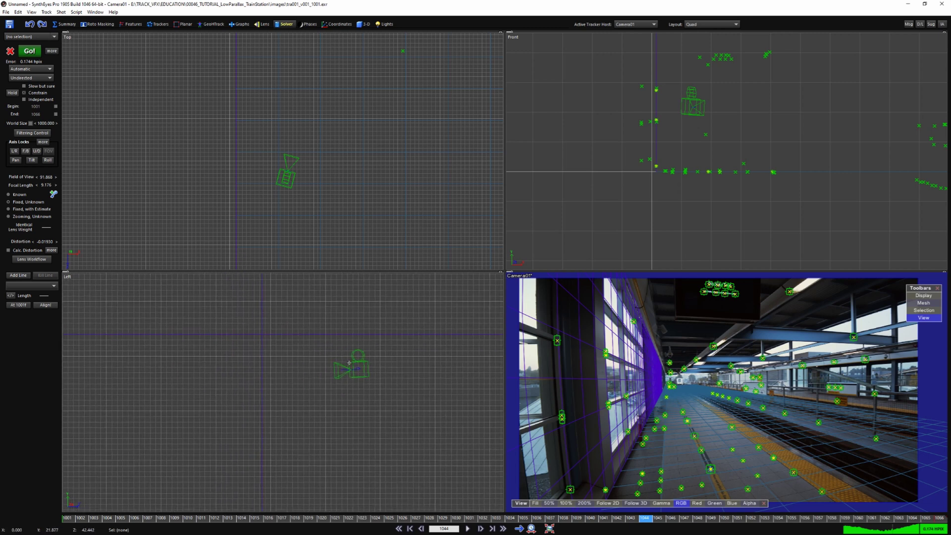
scroll(352, 368, "up", 10)
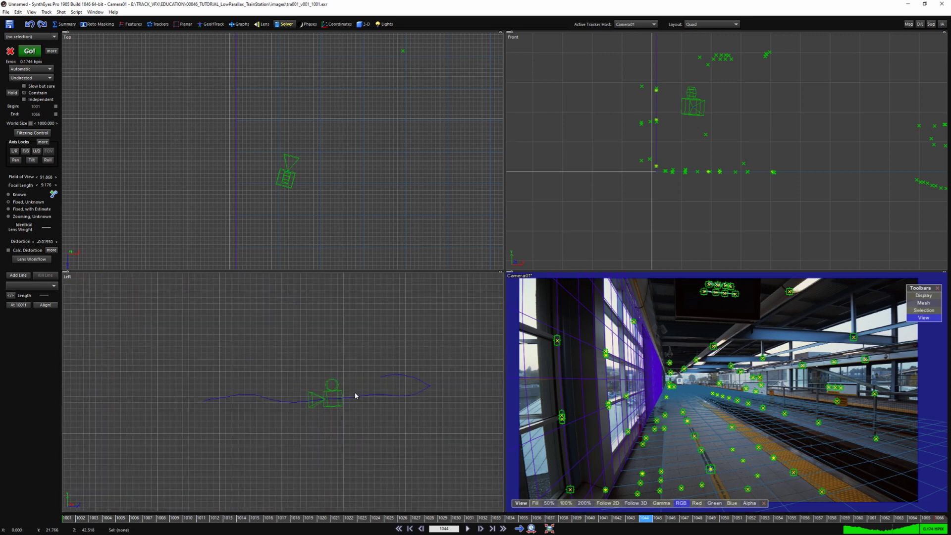
scroll(363, 398, "down", 8)
scroll(165, 393, "up", 6)
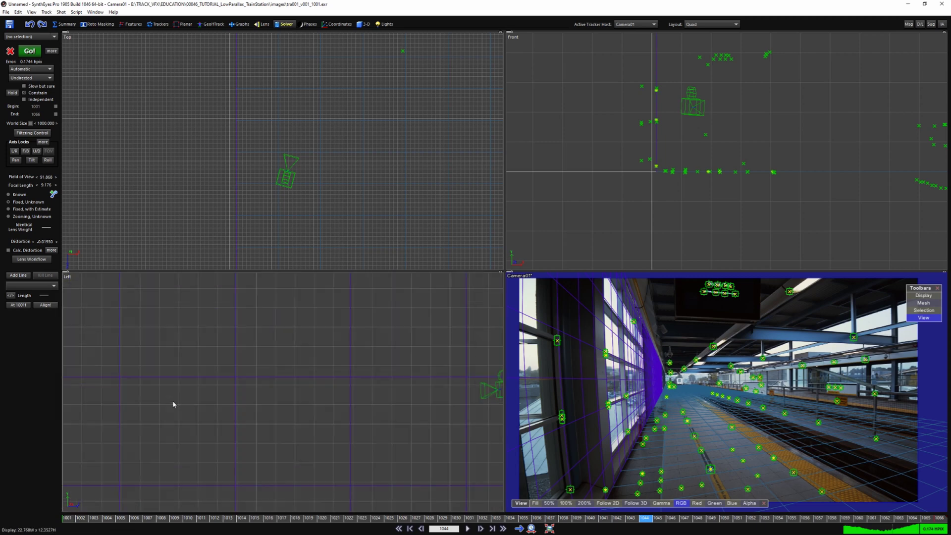
middle_click_drag(174, 403, 233, 395)
scroll(405, 383, "up", 6)
middle_click_drag(405, 383, 290, 399)
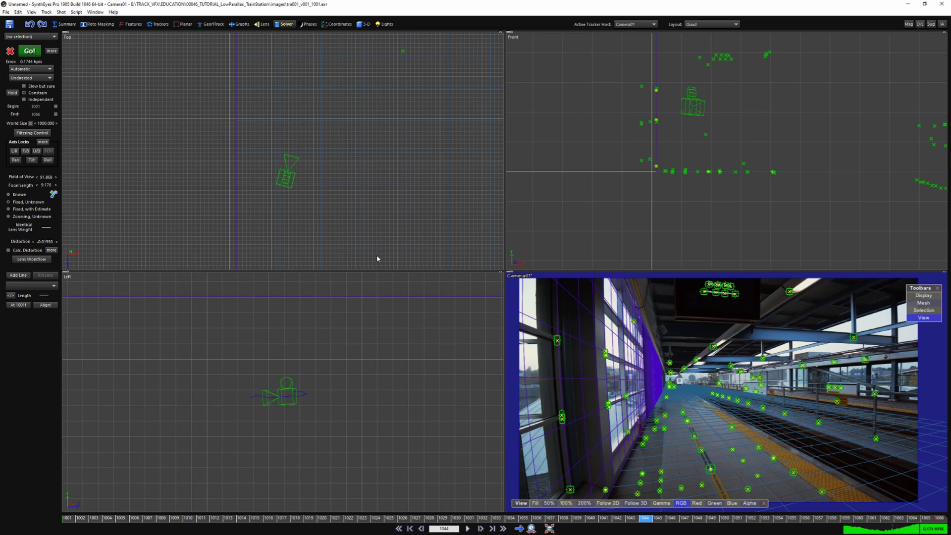
Set the solver mode to Refine and lock all of the camera's position axes at frame 1001
left_click(40, 69)
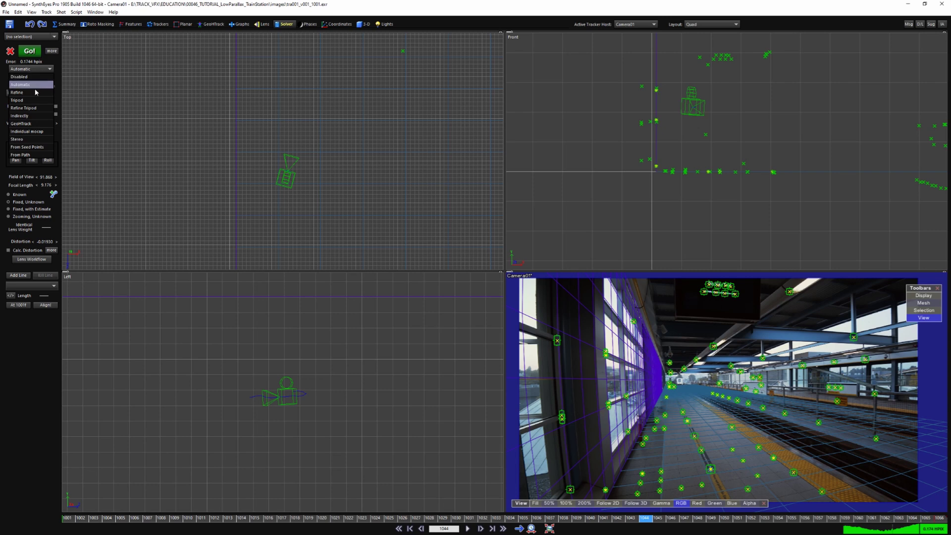
left_click(37, 93)
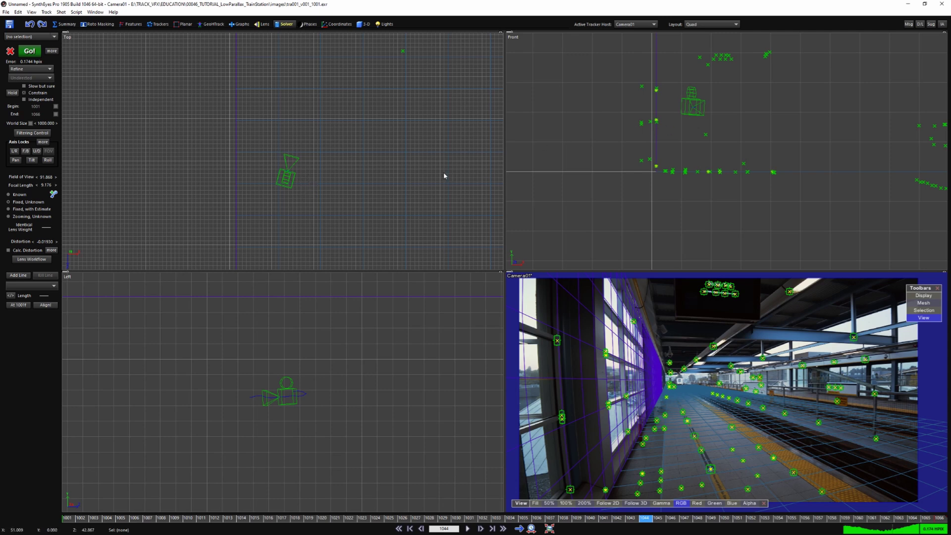
left_click(44, 142)
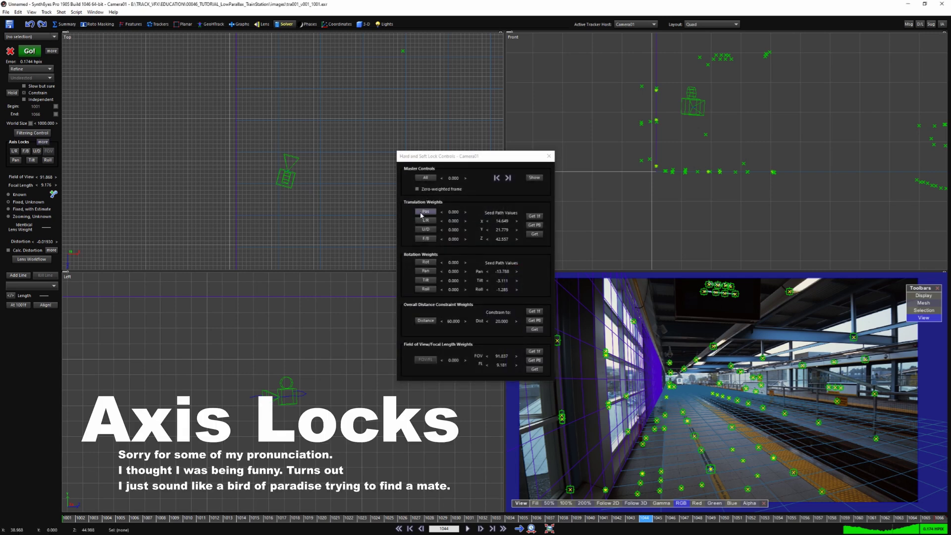
left_click_drag(616, 521, 2, 492)
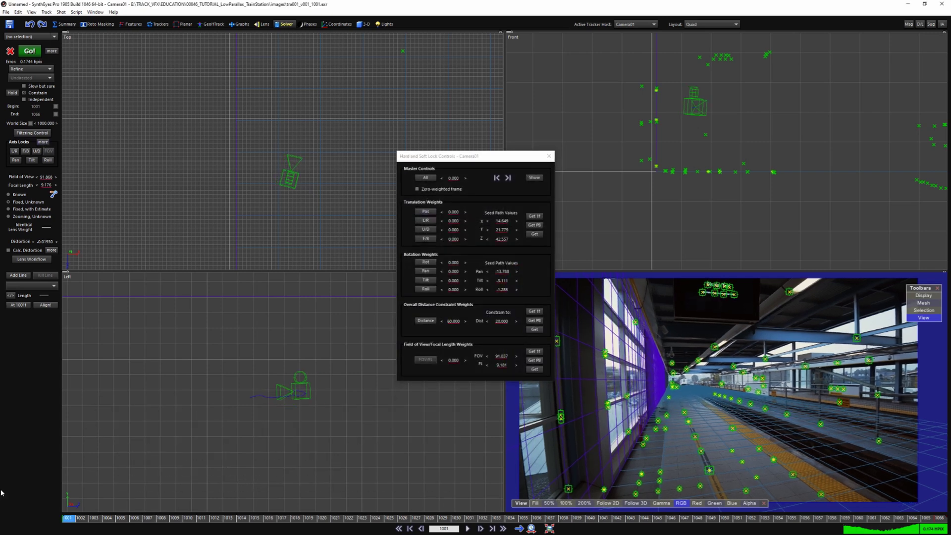
left_click(426, 212)
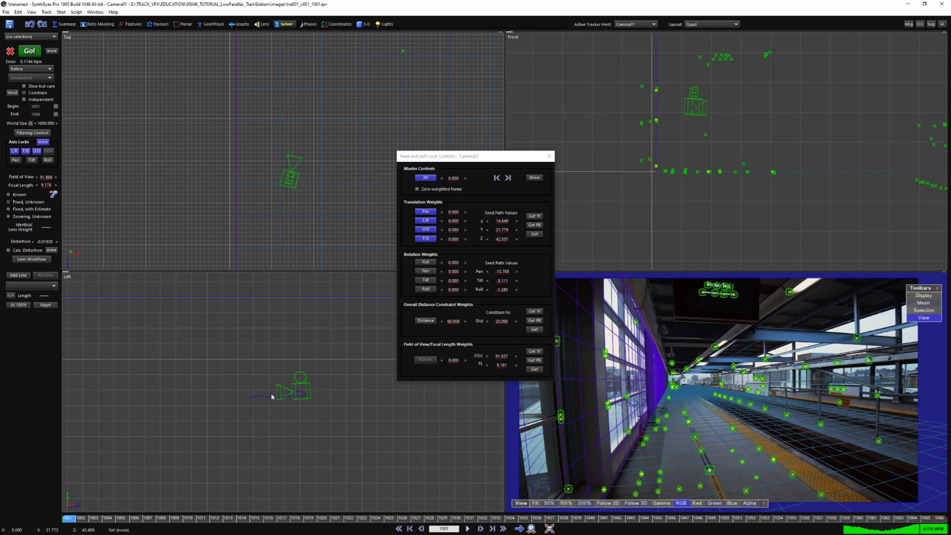
Save the solved camera path as the seed path and run the refine solve with the position locks
left_click(535, 234)
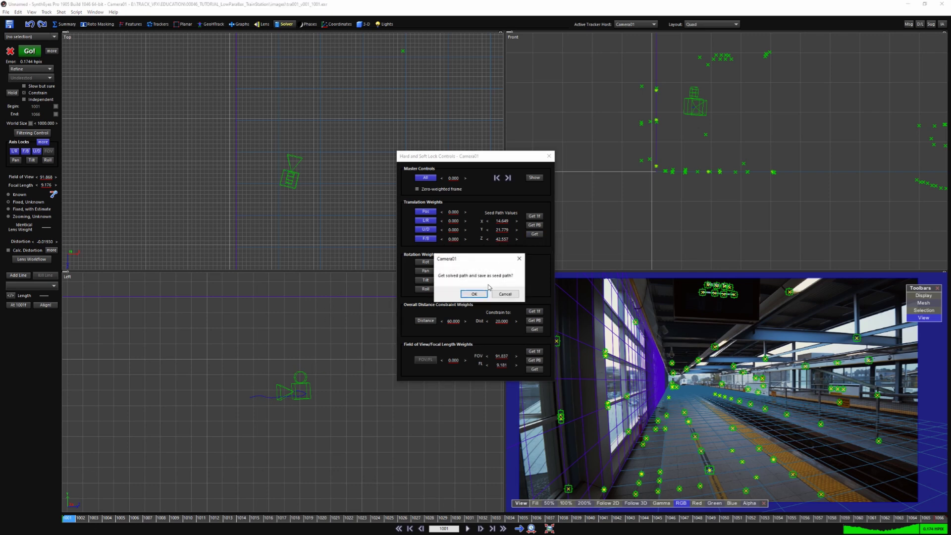
left_click(473, 293)
key("space")
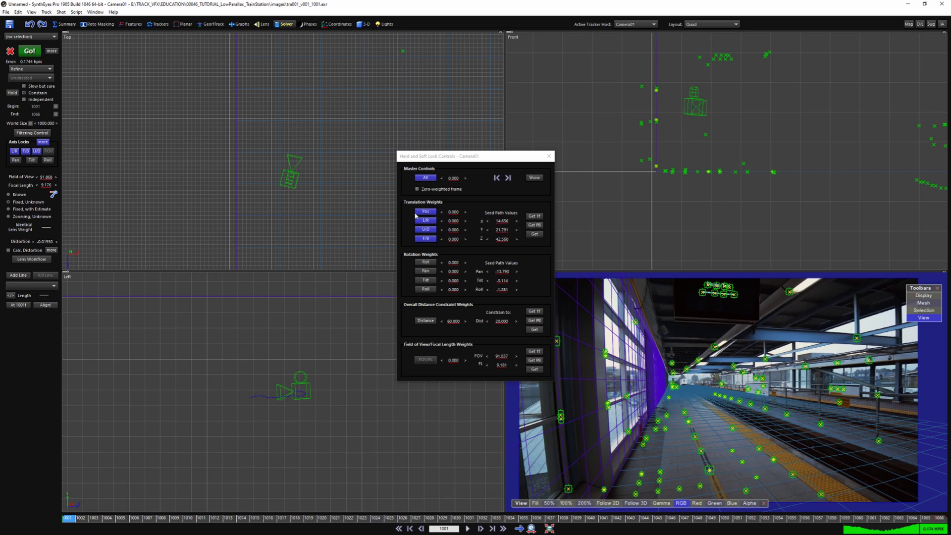
left_click(35, 92)
left_click(29, 51)
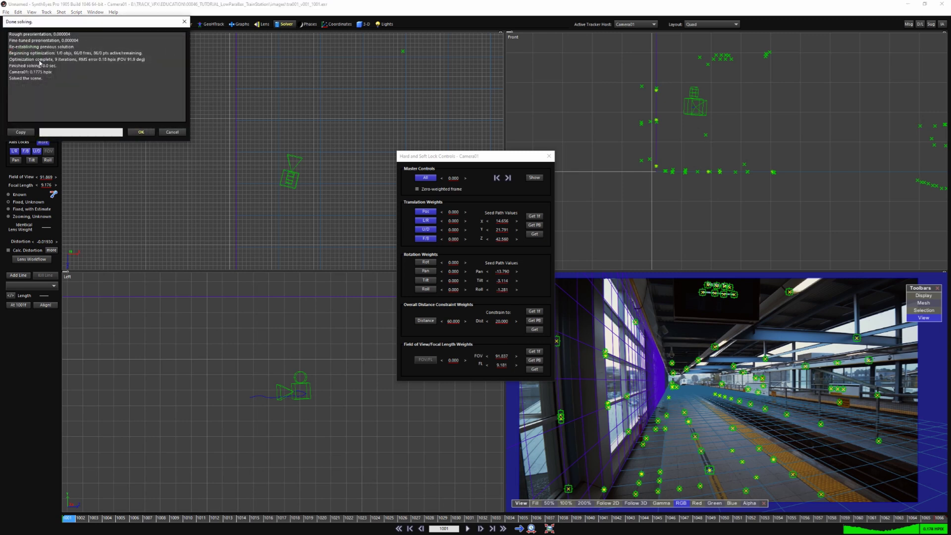
left_click(141, 135)
Close the lock controls and play the shot in the full camera view to check the refined solve
middle_click_drag(734, 157, 683, 170)
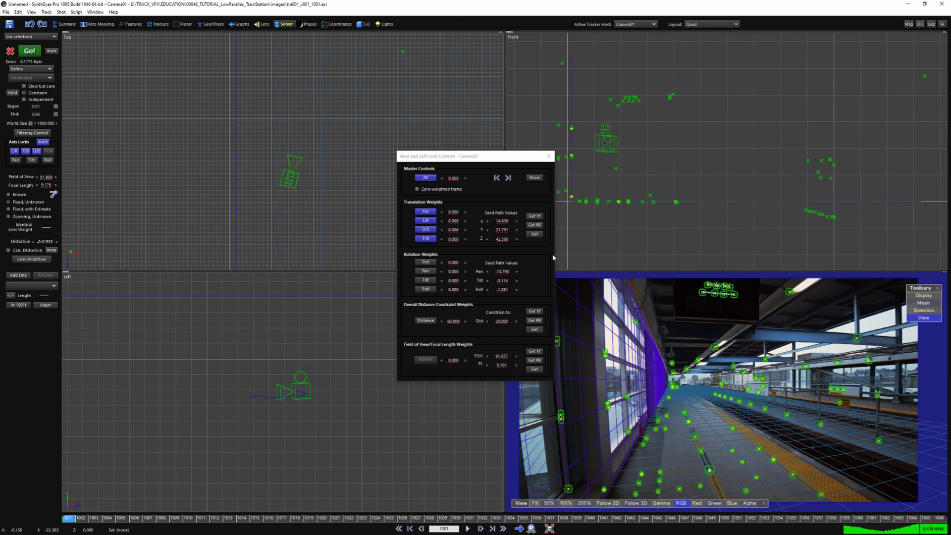
left_click(548, 156)
key("5")
key("space")
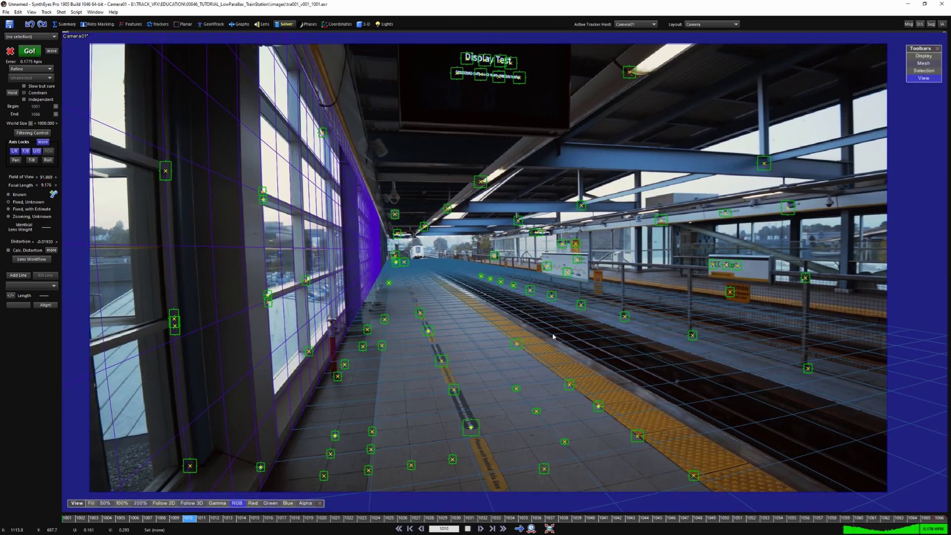
key("space")
key("a")
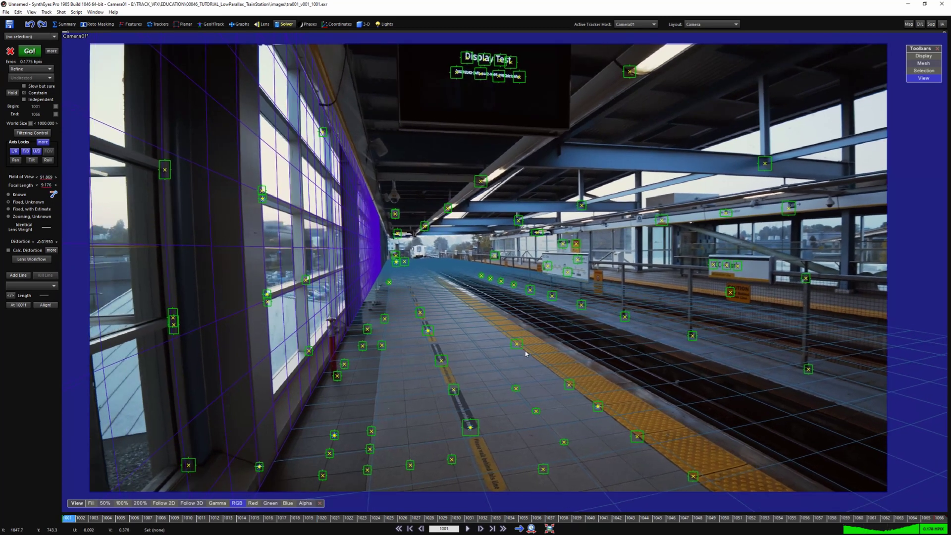
Create a Matrix mesh in the top view, spanning the area around the camera and trackers, and give it height
key("q")
left_click(364, 24)
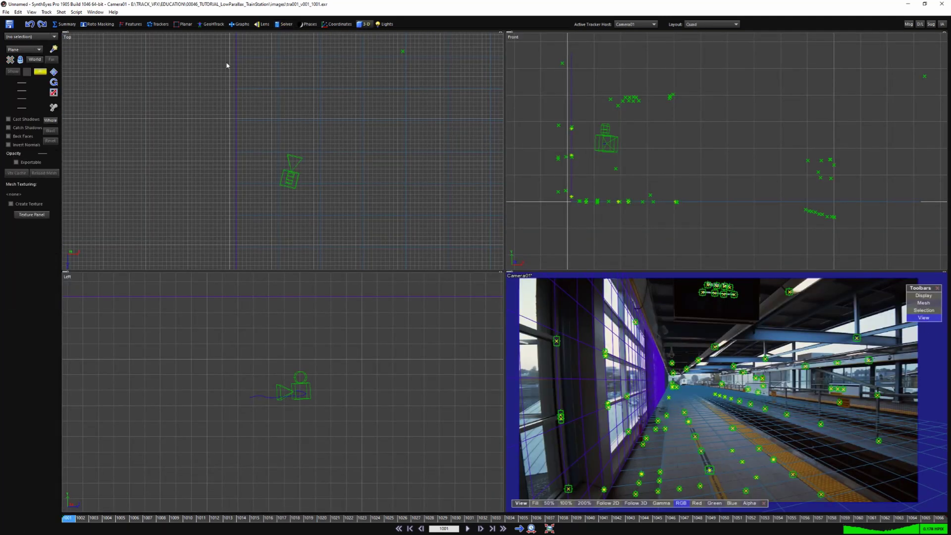
left_click(39, 49)
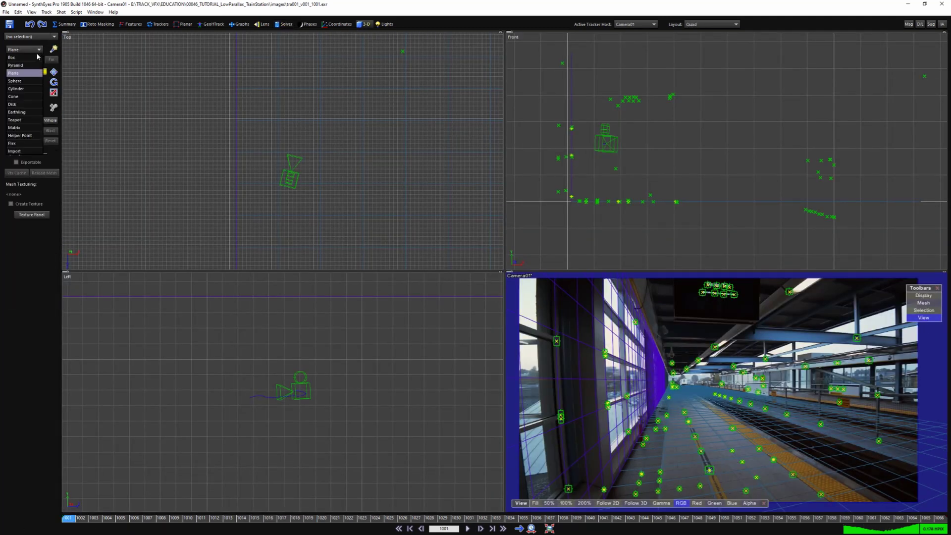
left_click(29, 129)
scroll(289, 171, "down", 3)
middle_click_drag(290, 130, 278, 162)
left_click_drag(239, 117, 346, 215)
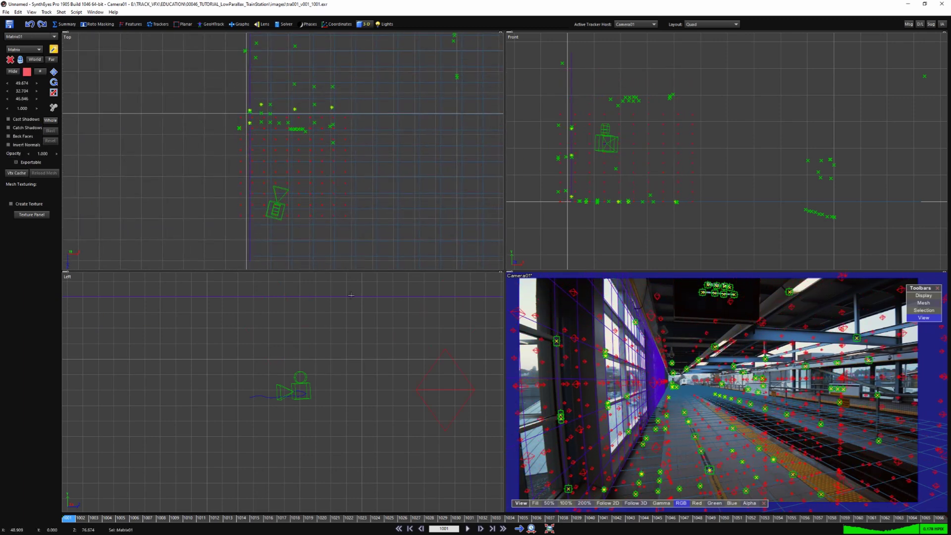
left_click(345, 217)
Play the shot in the full camera view to check how the matrix markers stick, and return to frame 1001
key("Tab")
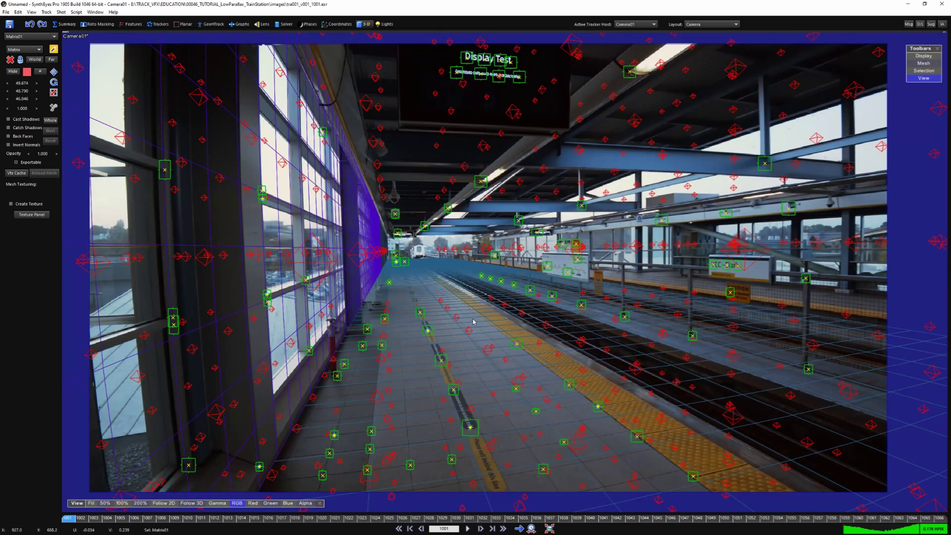
key("space")
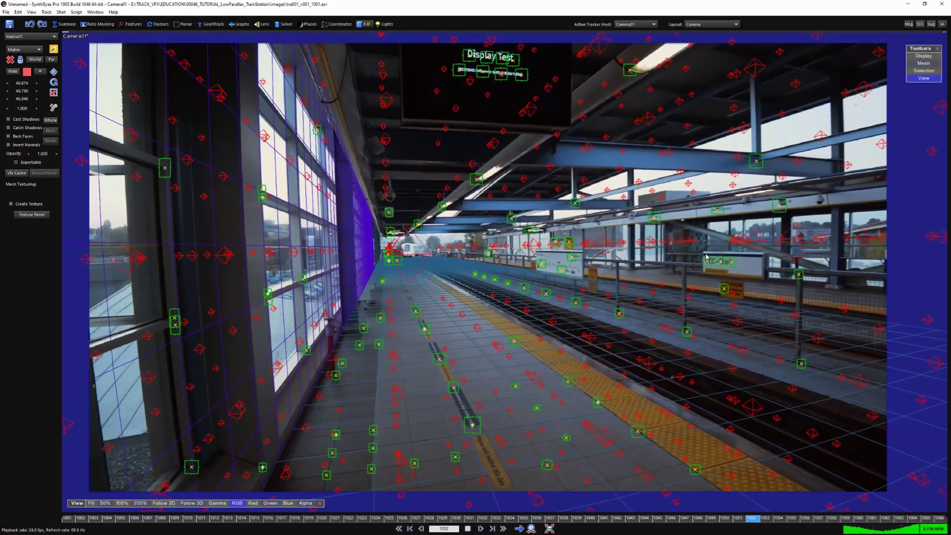
scroll(620, 272, "down", 3)
scroll(621, 273, "up", 2)
key("space")
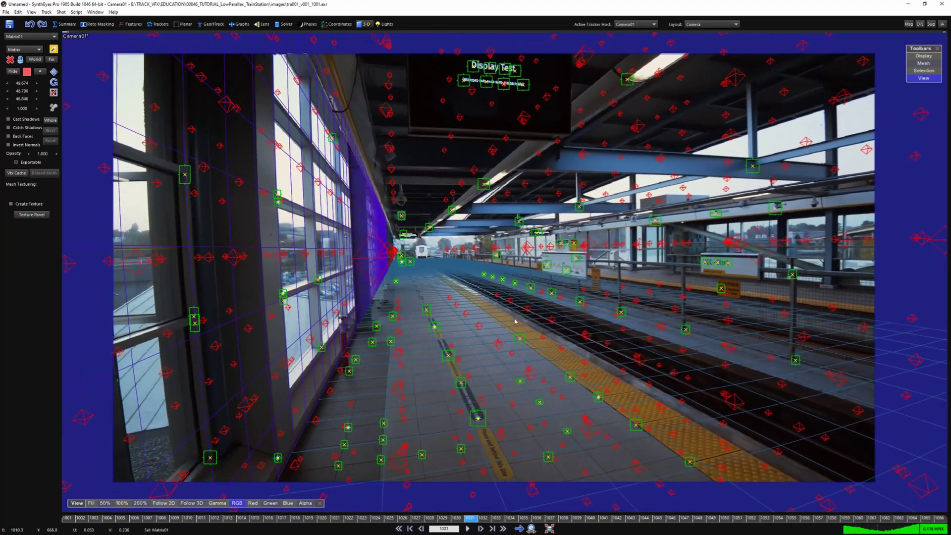
key("Home")
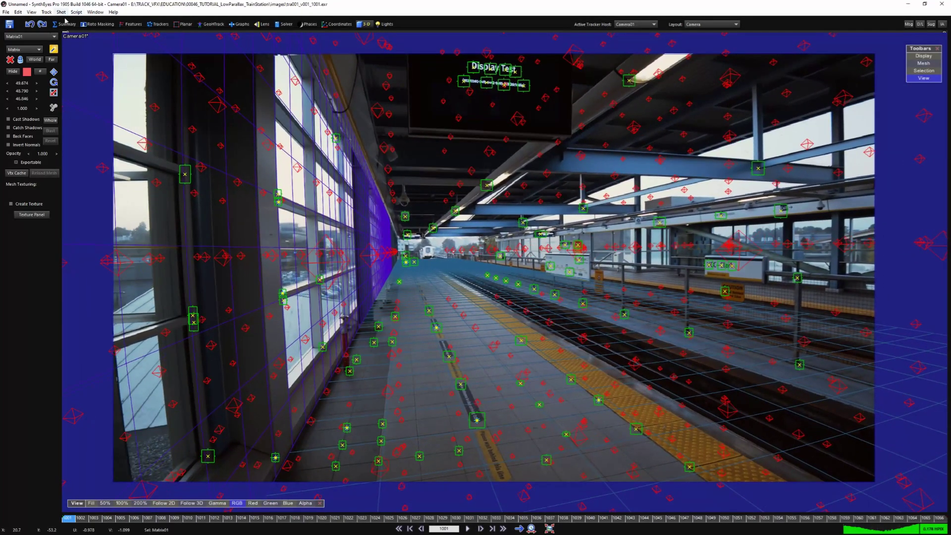
Run the Lens Workflow from the Summary room with the offered options and a margin of 2
left_click(63, 24)
left_click(30, 194)
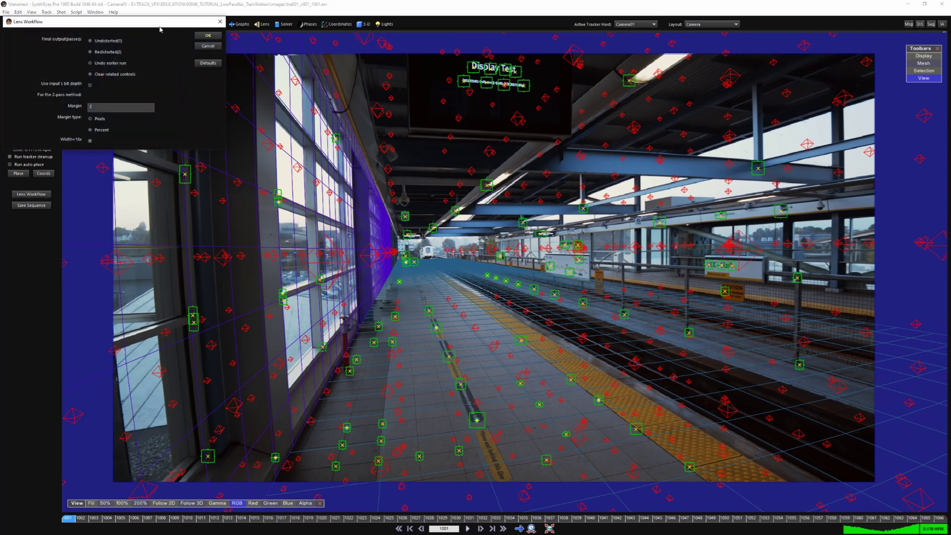
left_click_drag(139, 28, 517, 263)
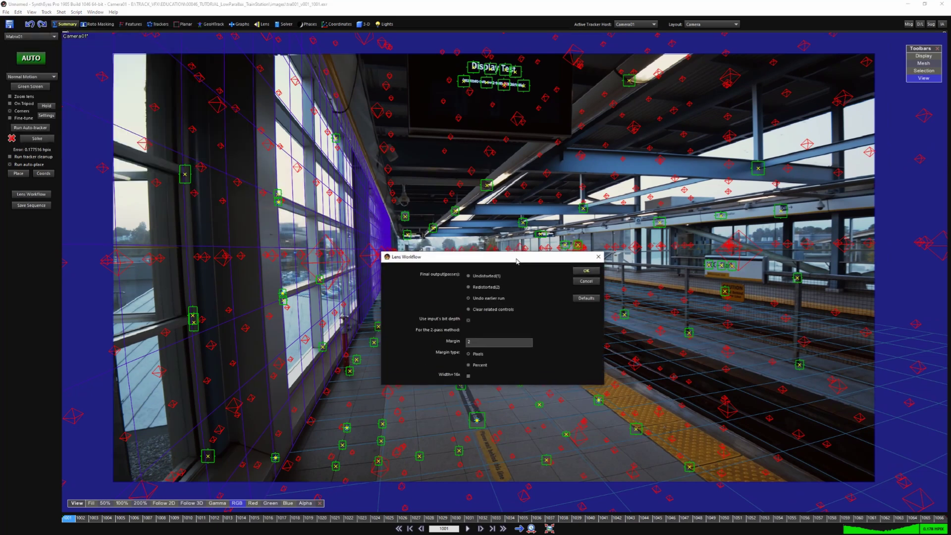
left_click(586, 272)
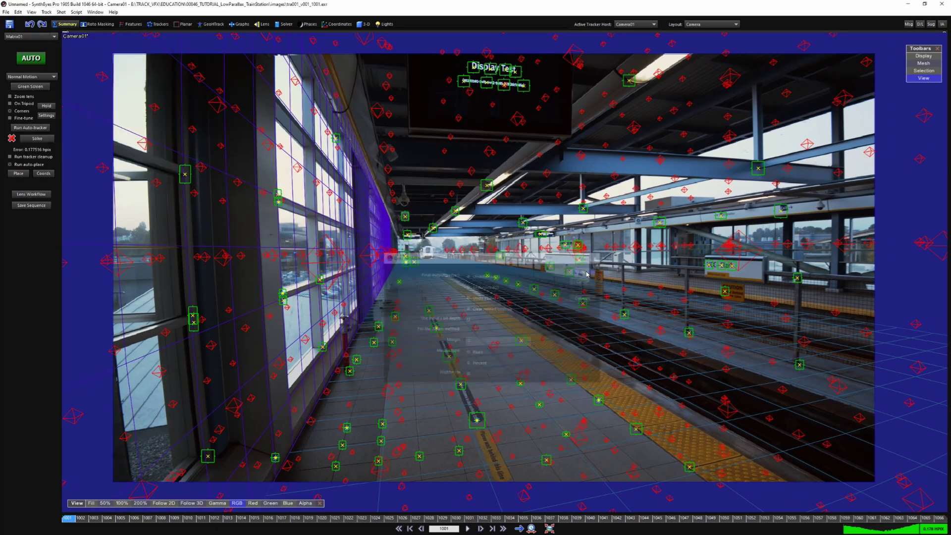
Play and scrub the undistorted shot from frame 1001 to check that the matrix and planes still stick
key("space")
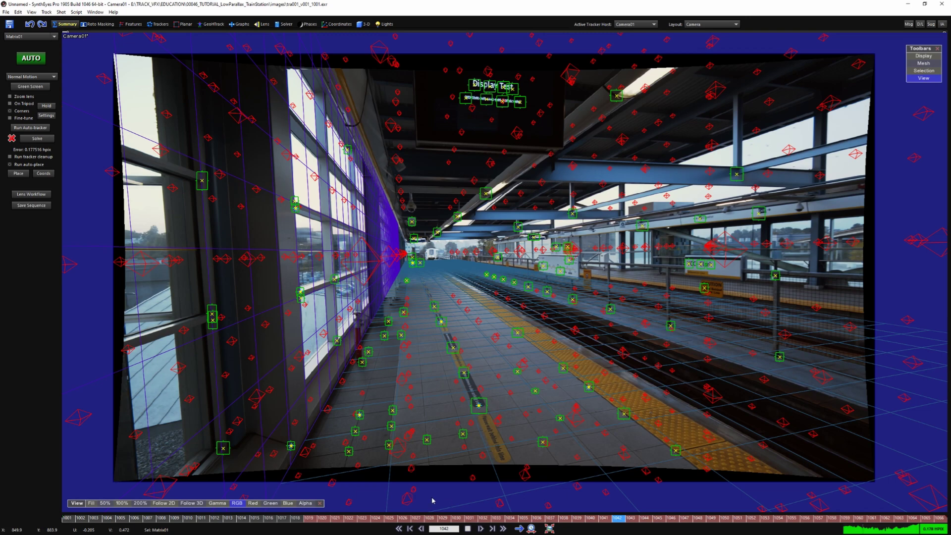
left_click(556, 518)
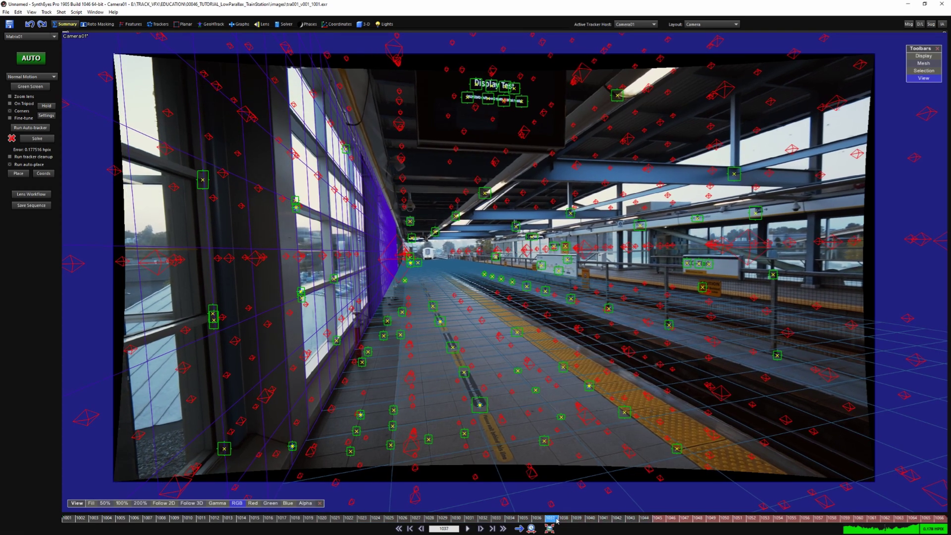
left_click_drag(555, 519, 67, 518)
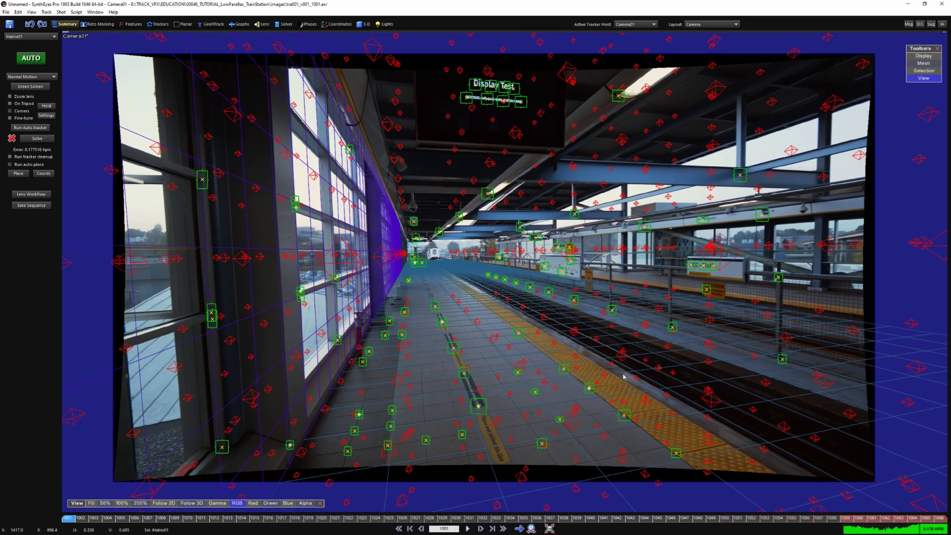
key("space")
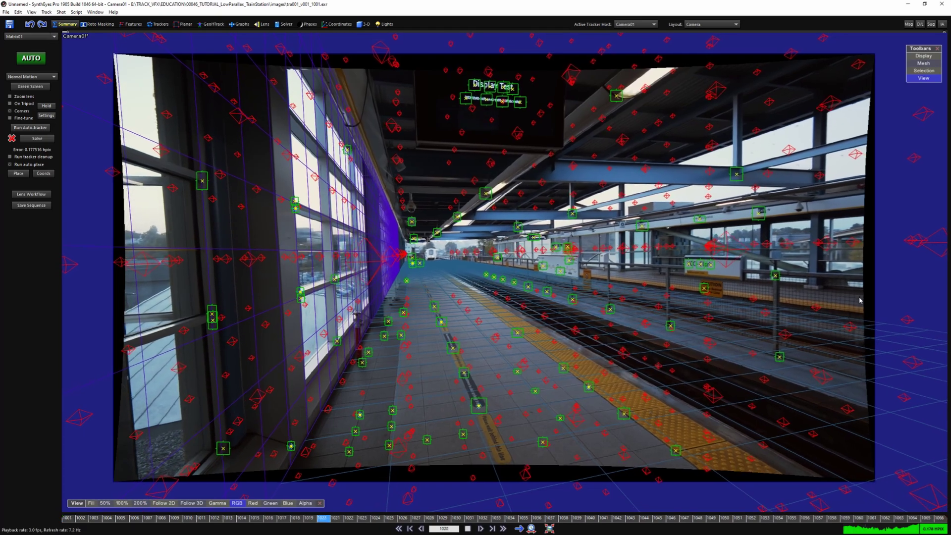